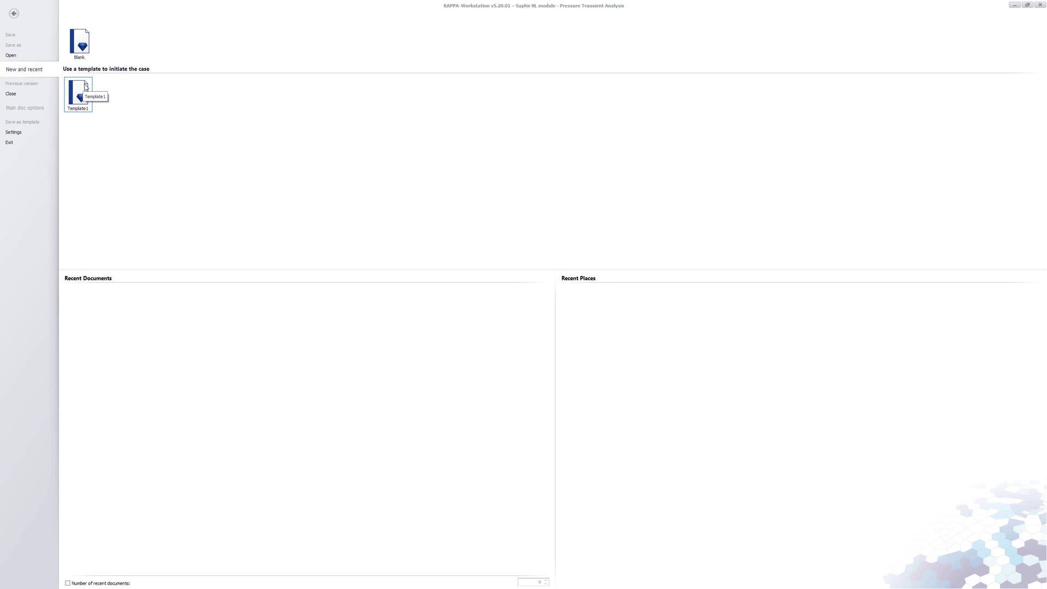
Start a new document, set its reference time to 12/01/2016, and show the Information fields
{"action": "left_click", "coordinate": [85, 48]}
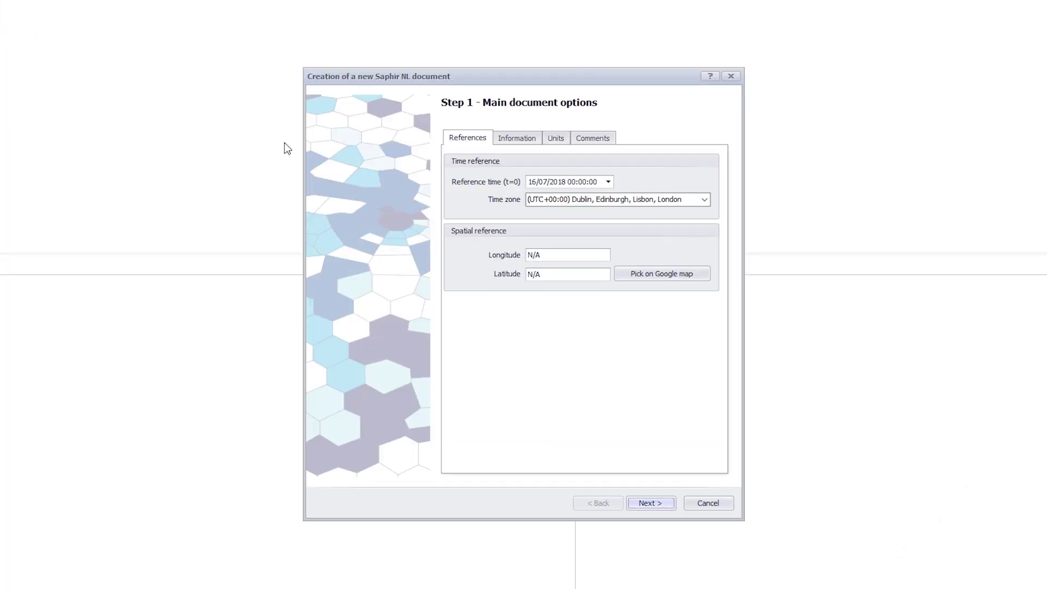
{"action": "left_click", "coordinate": [530, 182]}
{"action": "type", "text": "12/01/2016"}
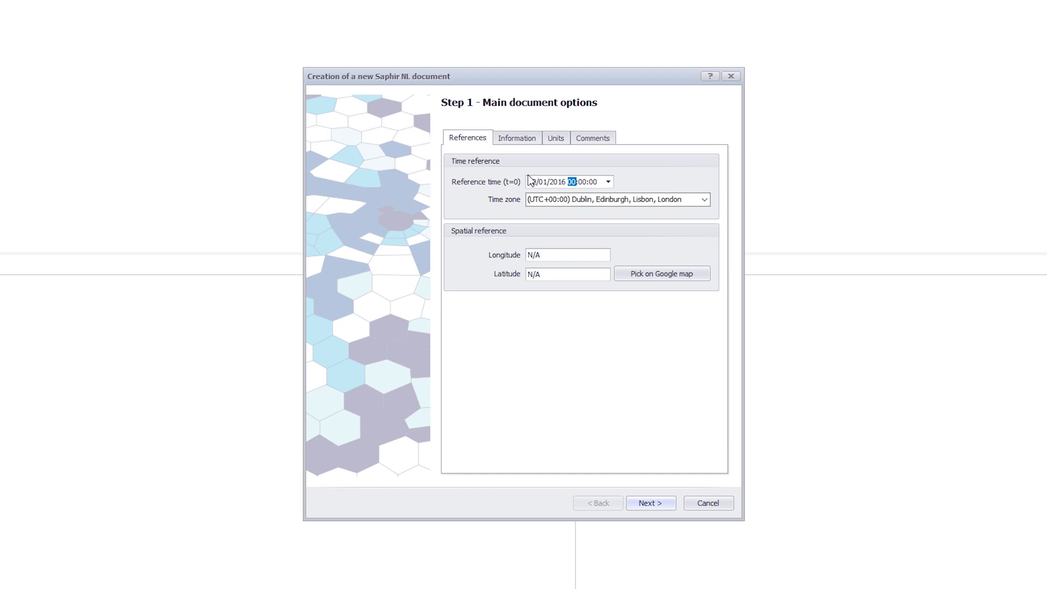
{"action": "left_click", "coordinate": [524, 138]}
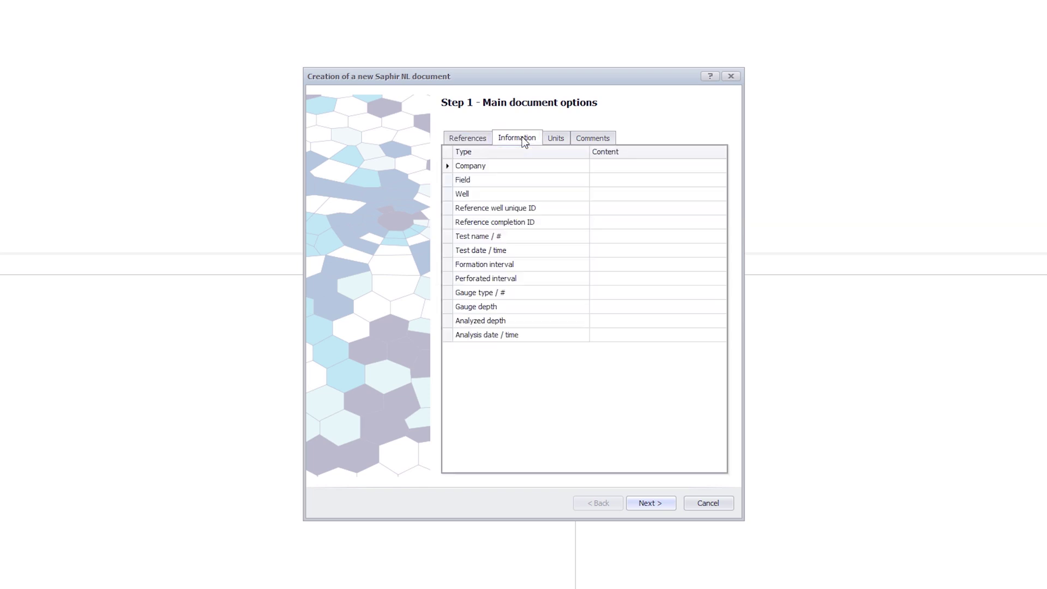
Keep depth in ft with the Oil Field unit system, then view the Comments page
{"action": "left_click", "coordinate": [565, 142]}
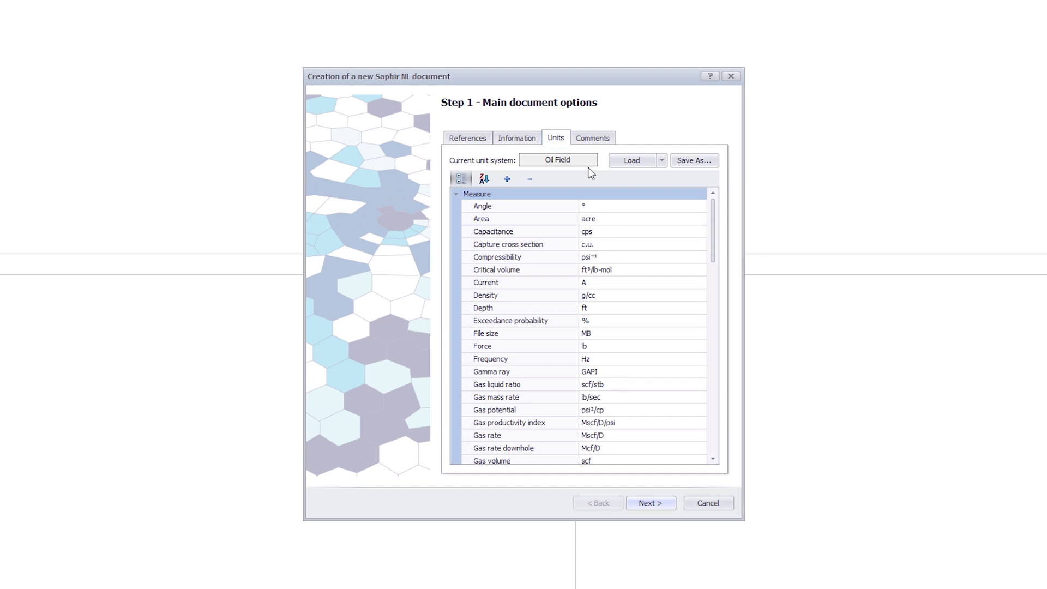
{"action": "left_click", "coordinate": [697, 308]}
{"action": "left_click", "coordinate": [700, 309]}
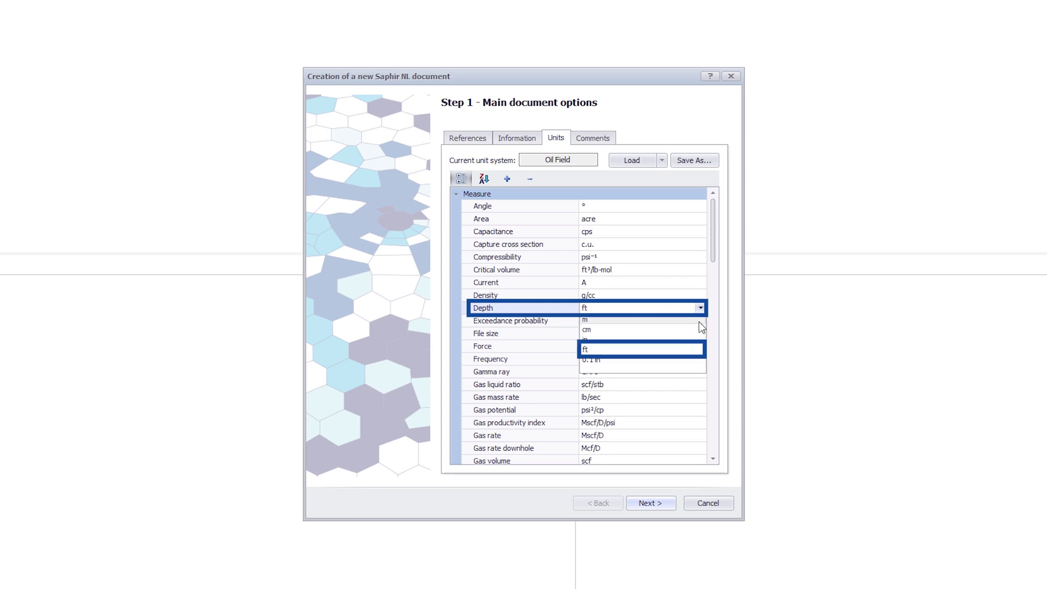
{"action": "left_click", "coordinate": [685, 352]}
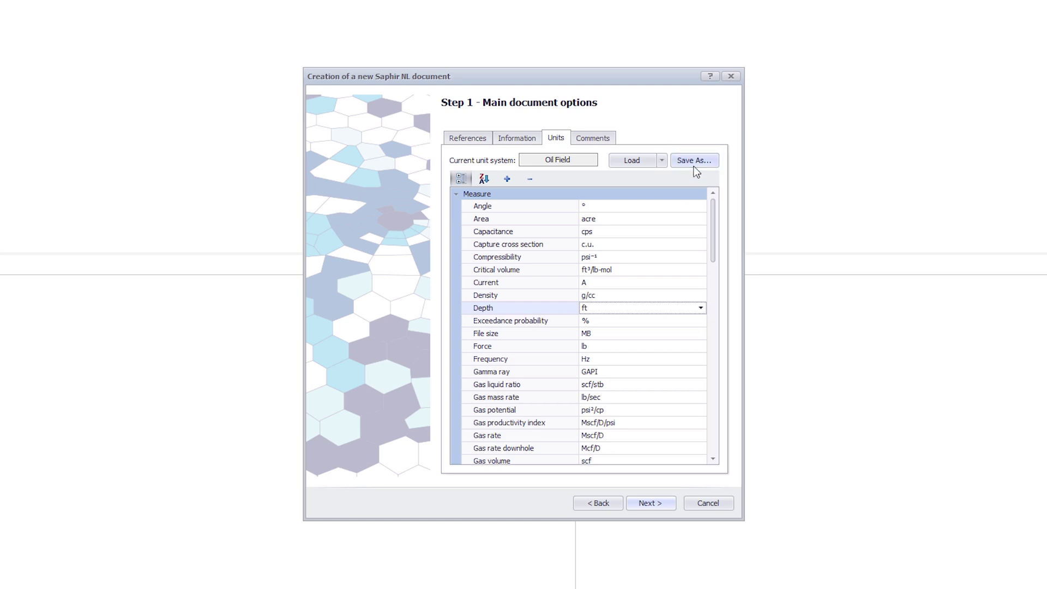
{"action": "left_click", "coordinate": [661, 160]}
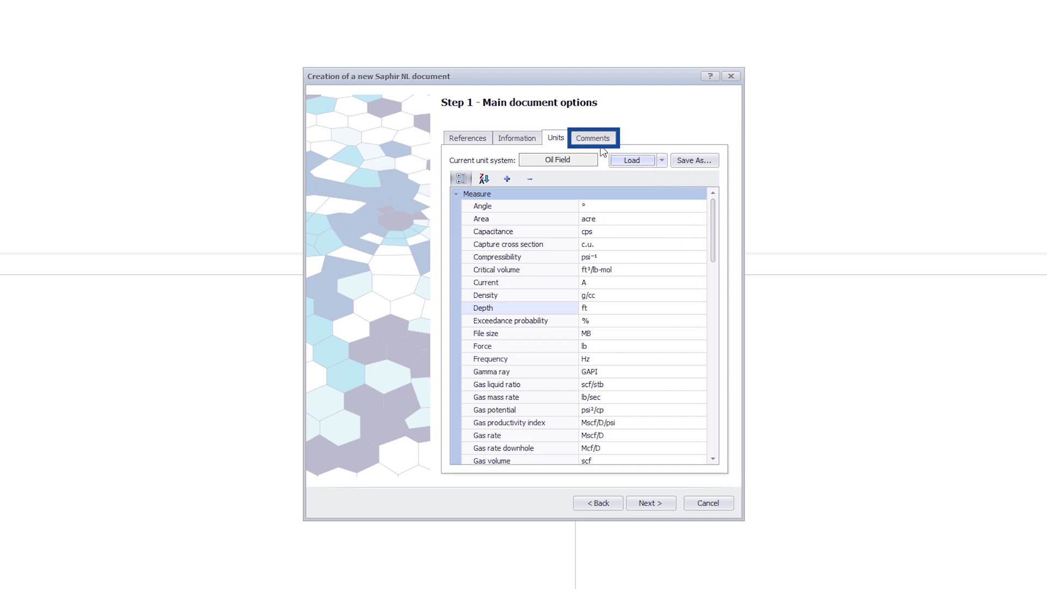
{"action": "left_click", "coordinate": [600, 139]}
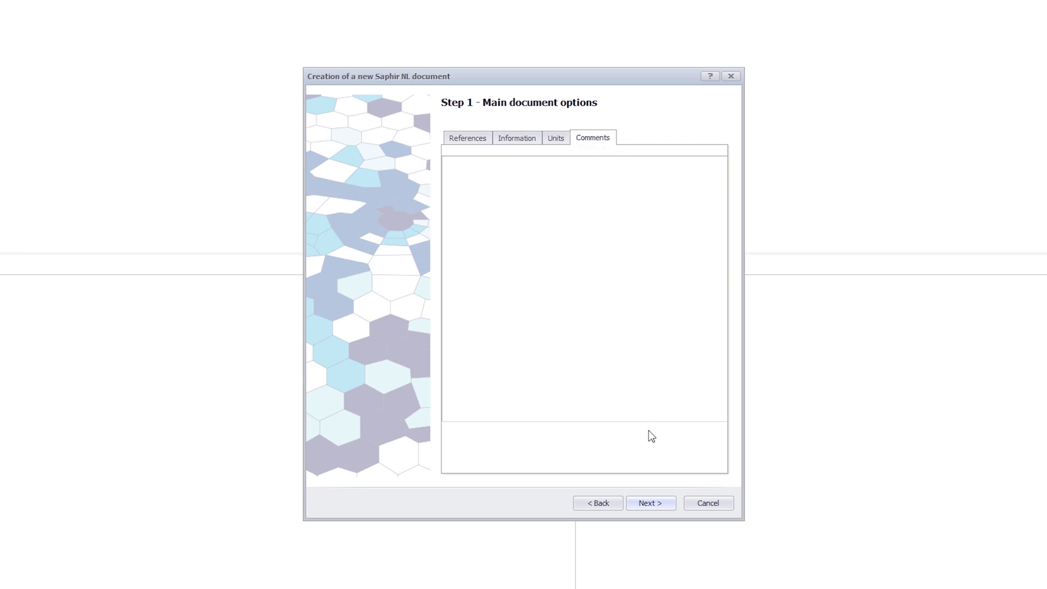
Enter well radius 4.8 in, pay zone 50 ft and porosity 0.2 for Analysis 1
{"action": "left_click", "coordinate": [670, 502]}
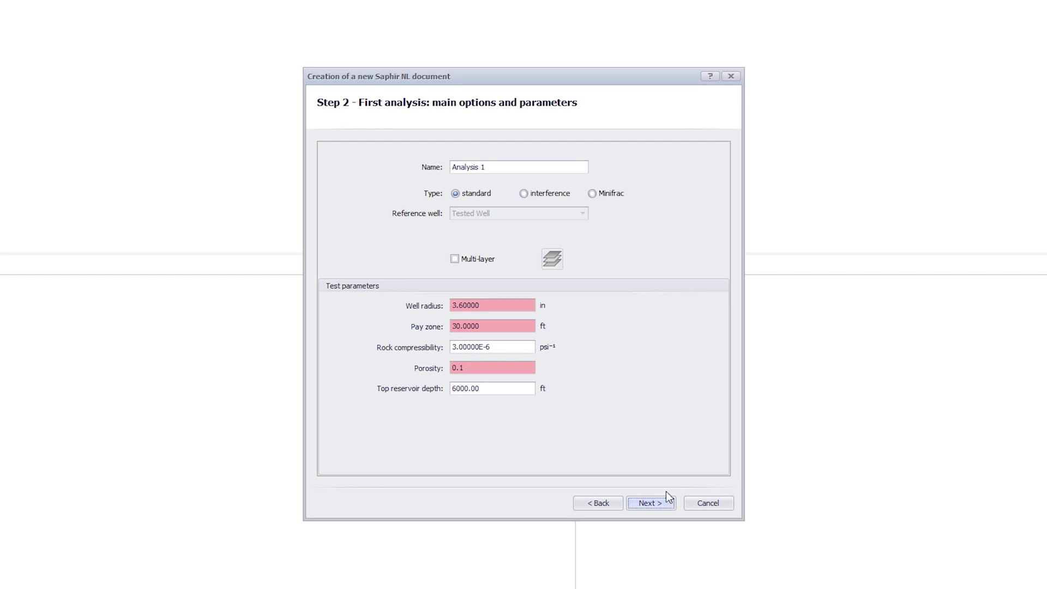
{"action": "left_click_drag", "start_coordinate": [494, 305], "coordinate": [438, 296]}
{"action": "type", "text": "4.8"}
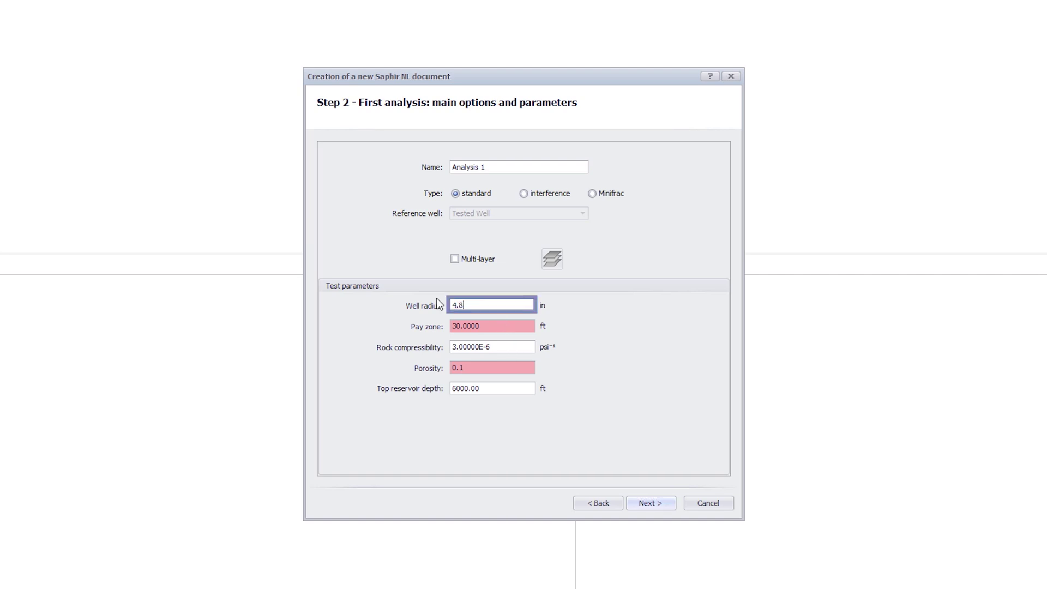
{"action": "left_click_drag", "start_coordinate": [483, 325], "coordinate": [438, 323]}
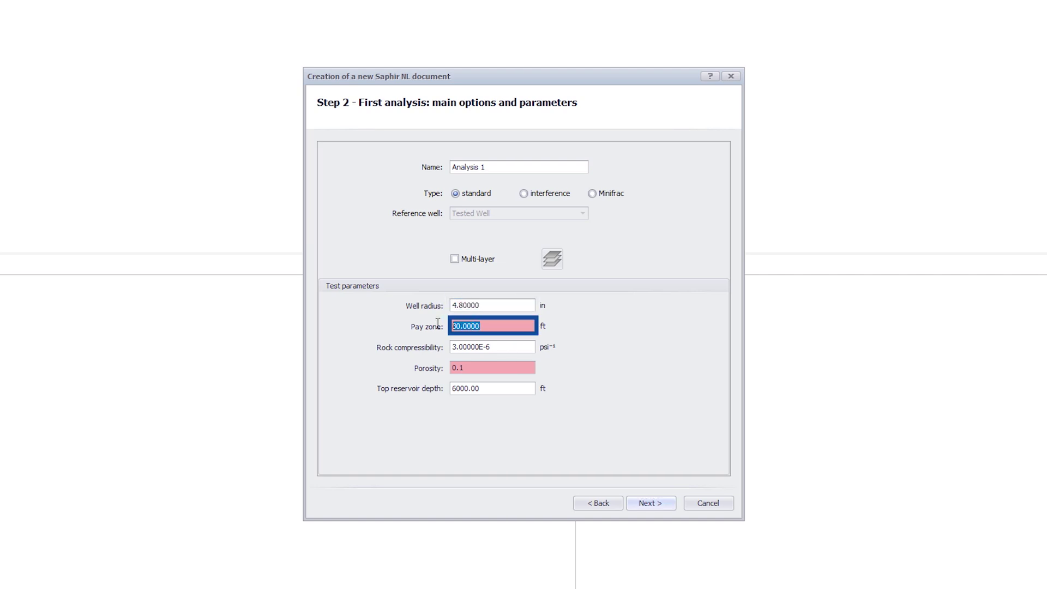
{"action": "type", "text": "50"}
{"action": "left_click_drag", "start_coordinate": [477, 368], "coordinate": [445, 366]}
{"action": "type", "text": "0.2"}
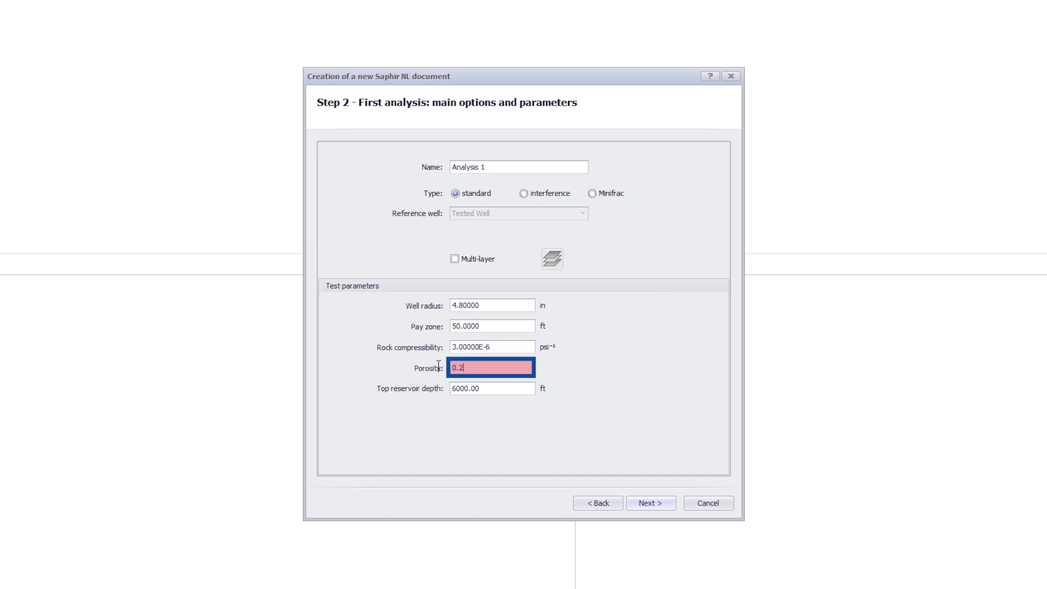
{"action": "key", "text": "Return"}
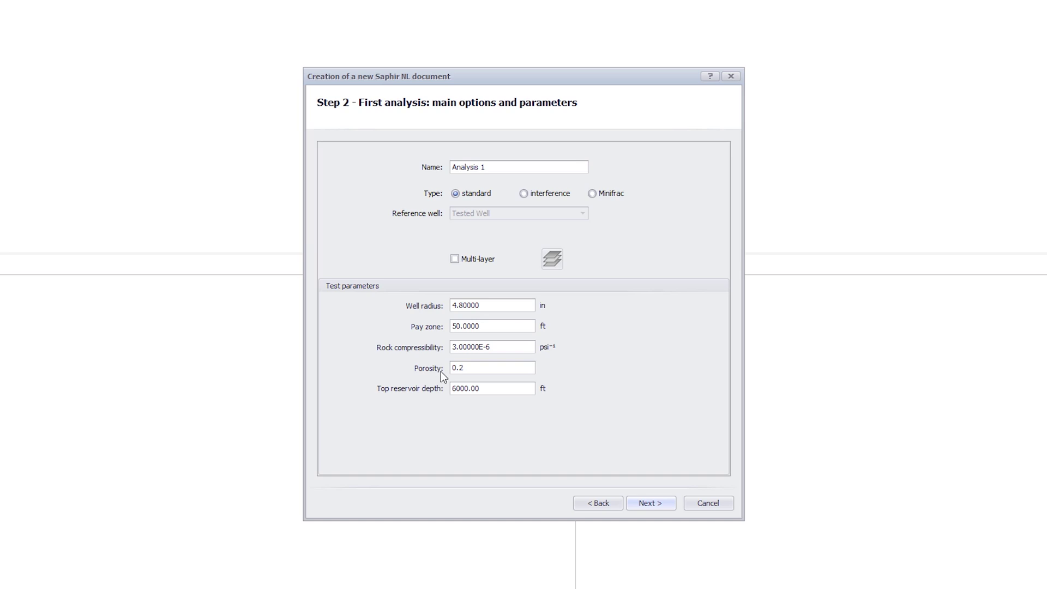
Set formation volume factor B to 1.3 and viscosity to 0.8 cp
{"action": "left_click", "coordinate": [666, 503]}
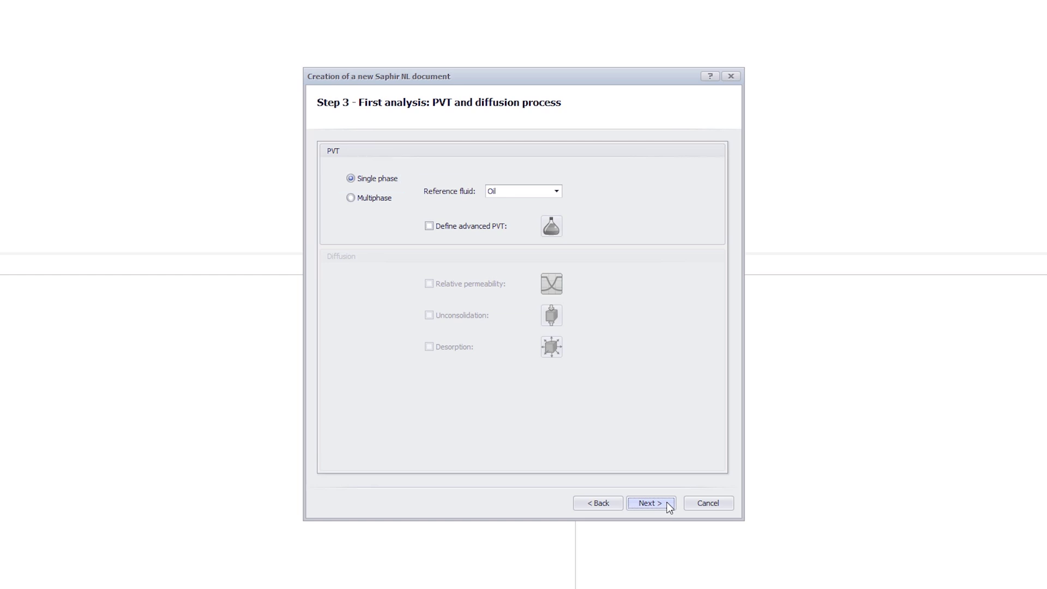
{"action": "left_click", "coordinate": [667, 501]}
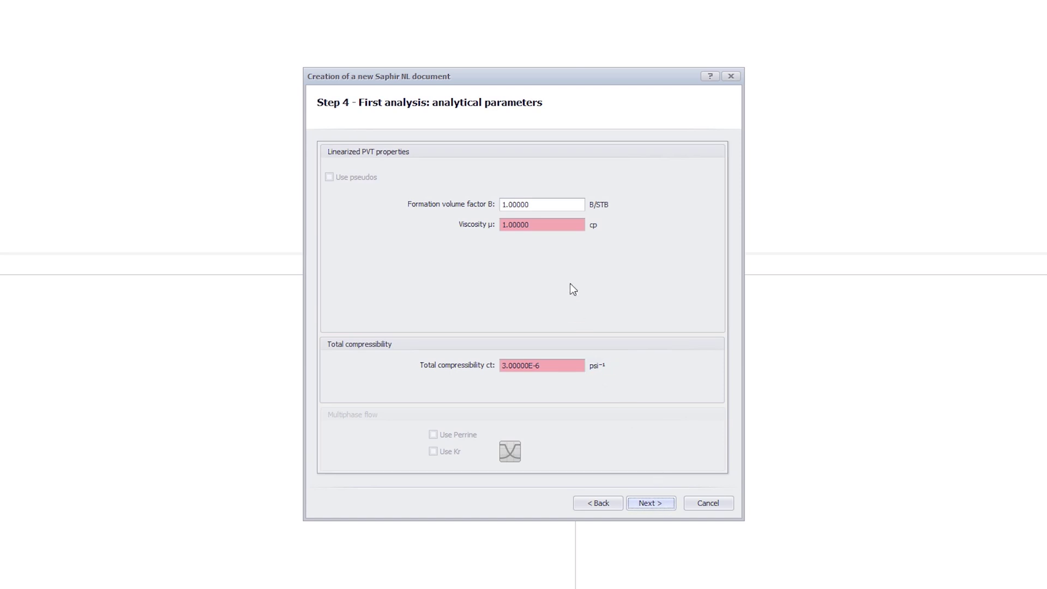
{"action": "left_click", "coordinate": [532, 204]}
{"action": "double_click", "coordinate": [532, 204]}
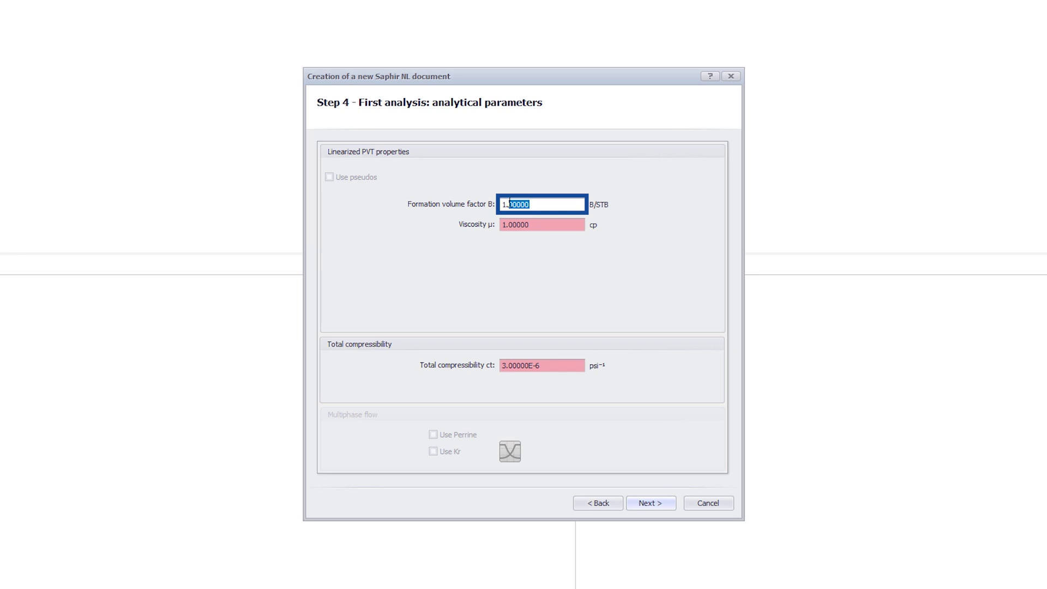
{"action": "type", "text": "1.3"}
{"action": "key", "text": "Tab"}
{"action": "type", "text": "0.8"}
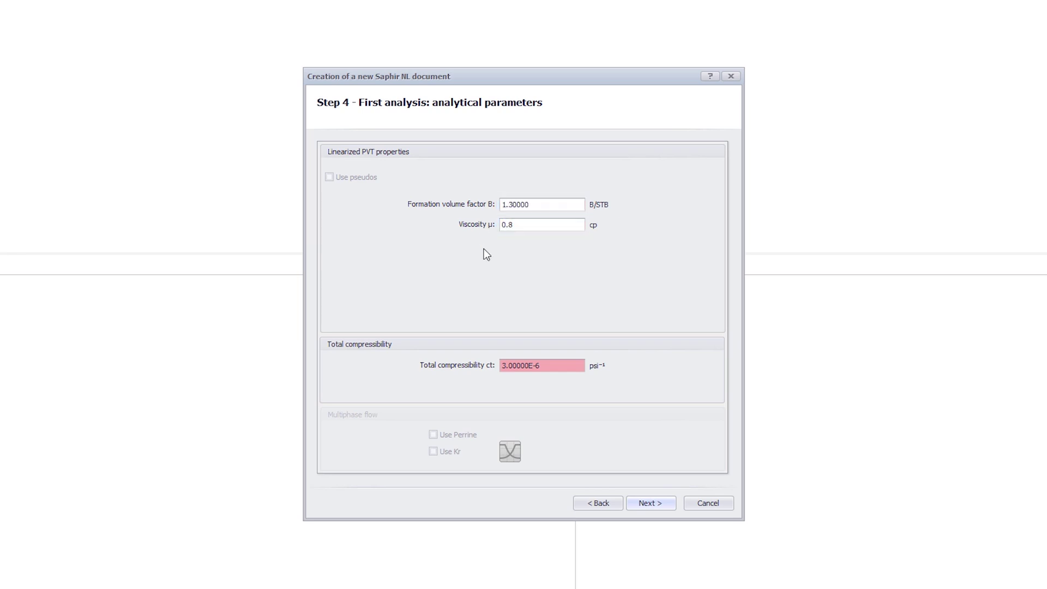
Change total compressibility to 12E-6 and continue to the initial model step
{"action": "left_click", "coordinate": [504, 365]}
{"action": "key", "text": "BackSpace"}
{"action": "type", "text": "12"}
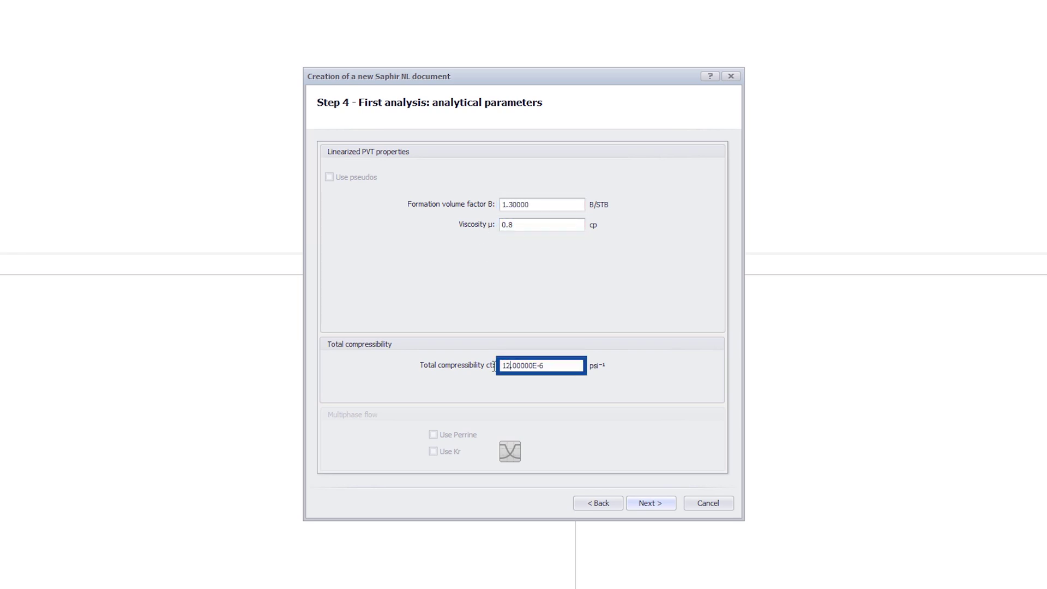
{"action": "key", "text": "Tab"}
{"action": "left_click", "coordinate": [666, 503]}
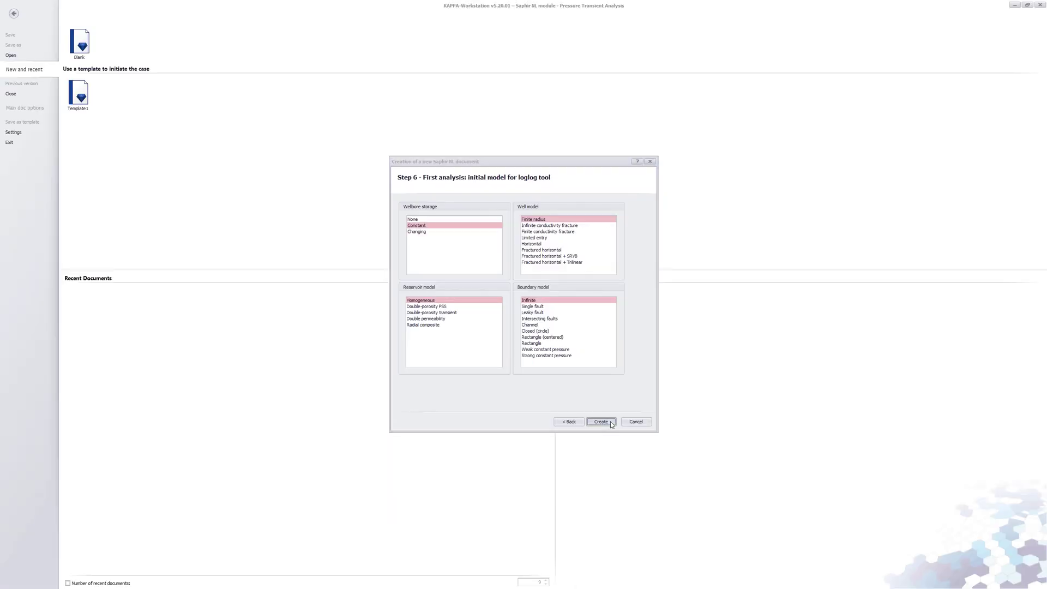
Create the document and load rates from the text file 01 PTA Rates.txt, reaching the format step
{"action": "left_click", "coordinate": [666, 505]}
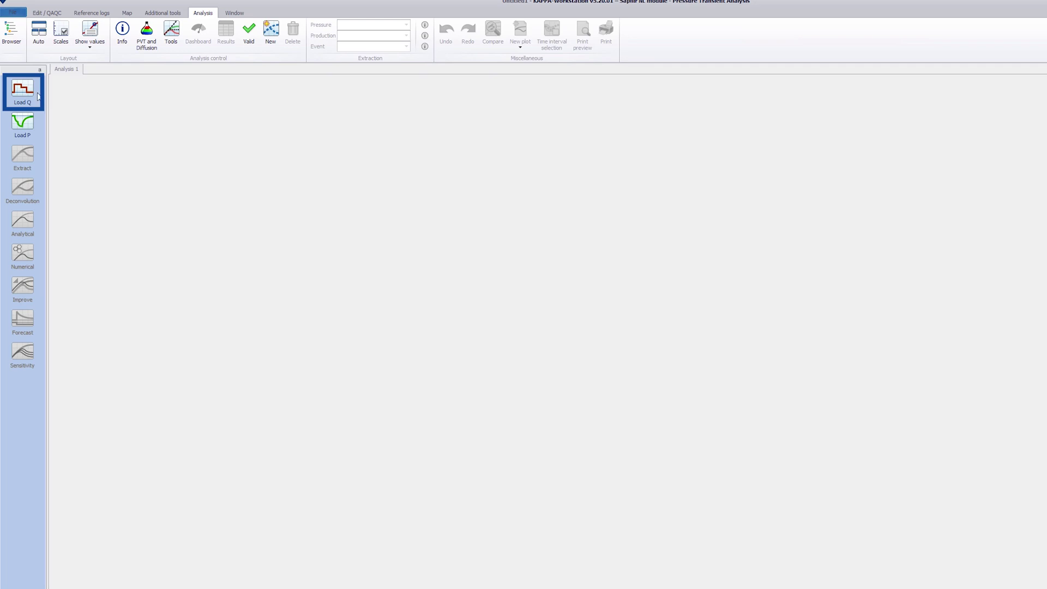
{"action": "left_click", "coordinate": [37, 95]}
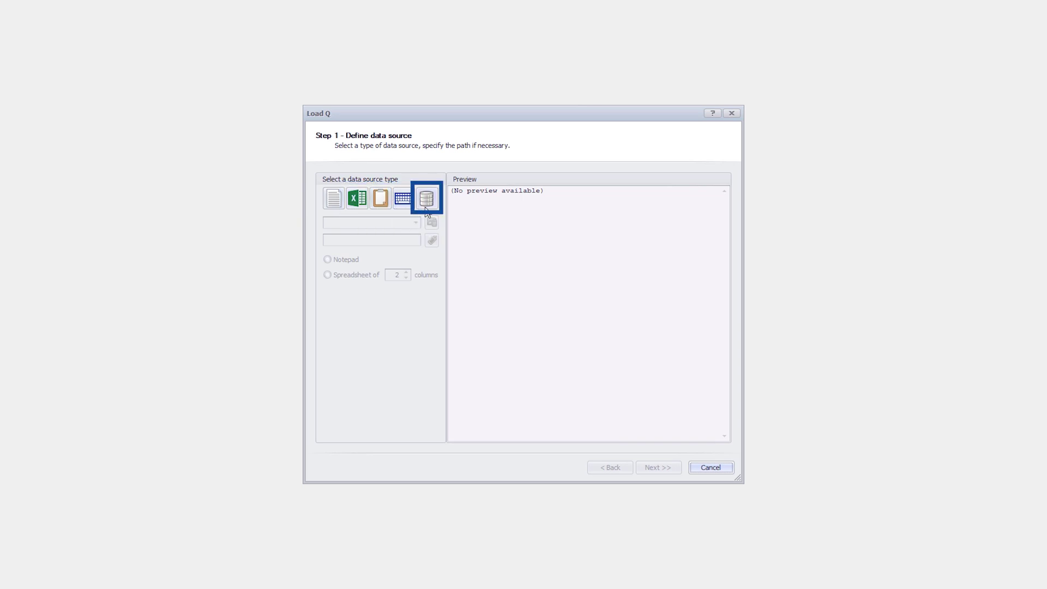
{"action": "left_click", "coordinate": [335, 201]}
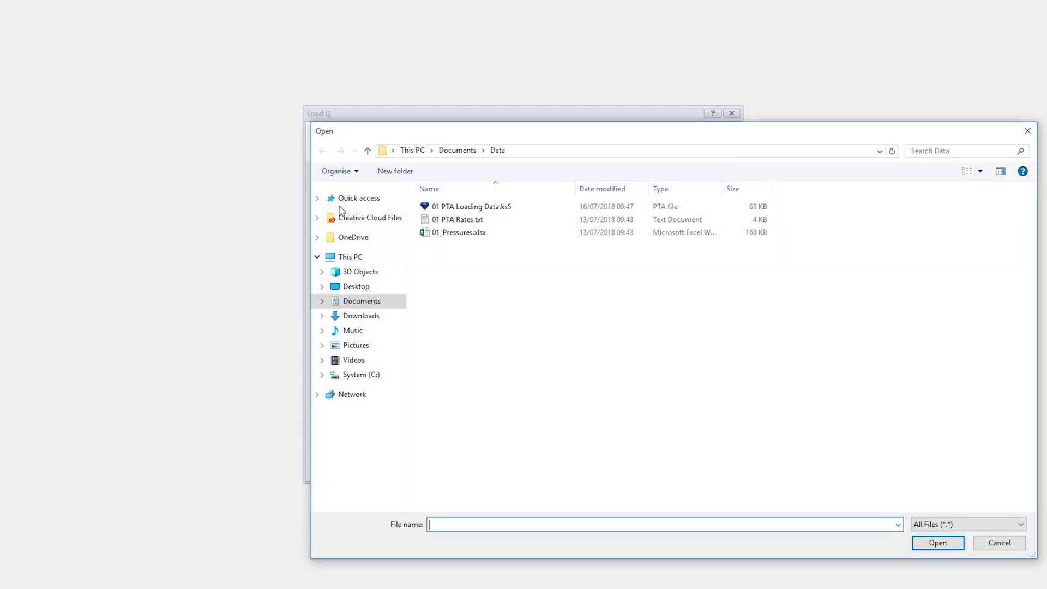
{"action": "left_click", "coordinate": [457, 219]}
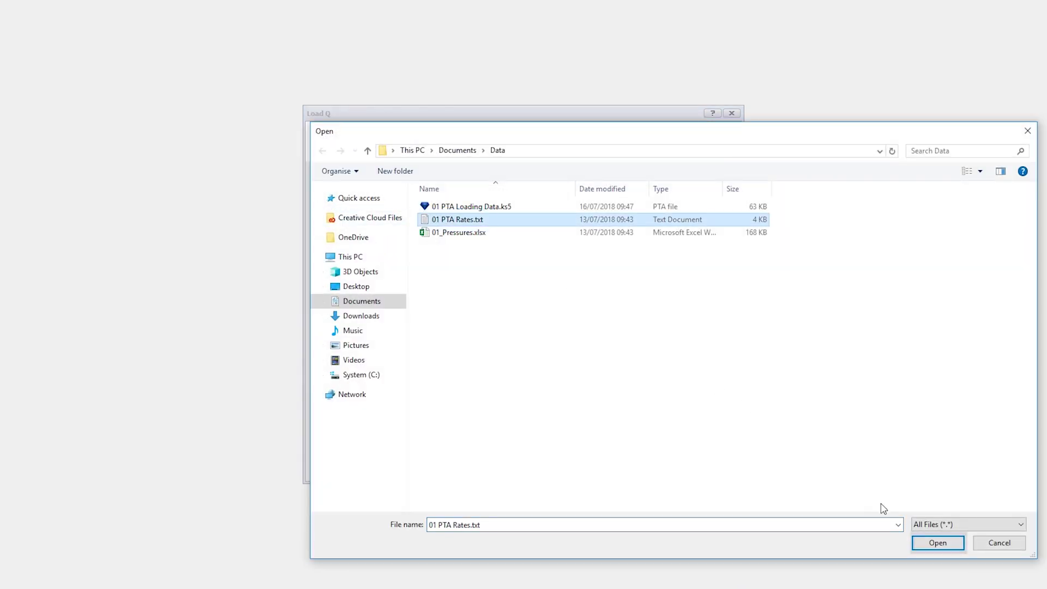
{"action": "left_click", "coordinate": [929, 543]}
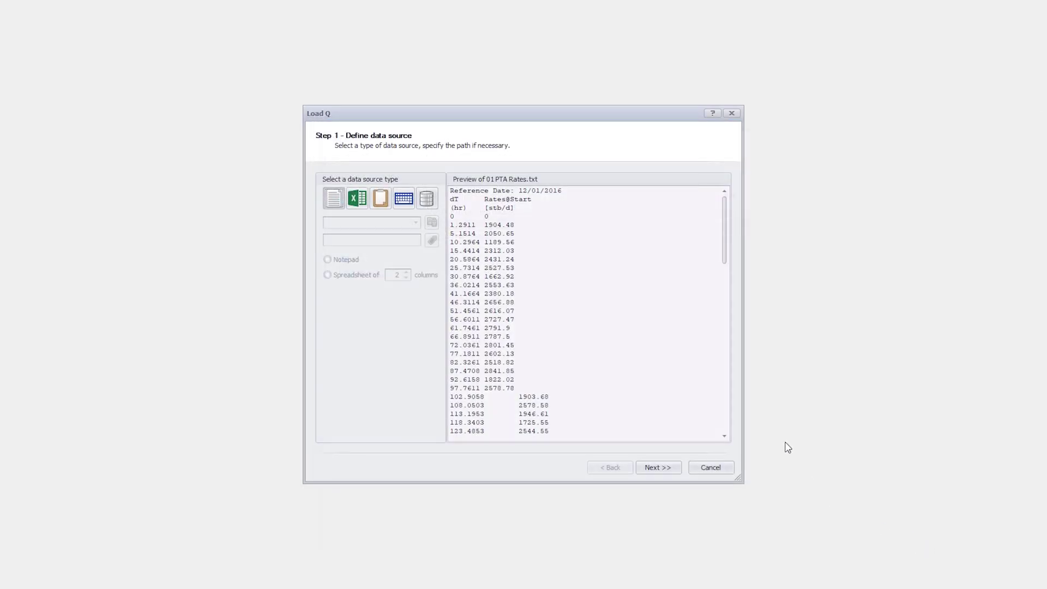
{"action": "left_click_drag", "start_coordinate": [726, 259], "coordinate": [734, 433]}
{"action": "left_click", "coordinate": [658, 467]}
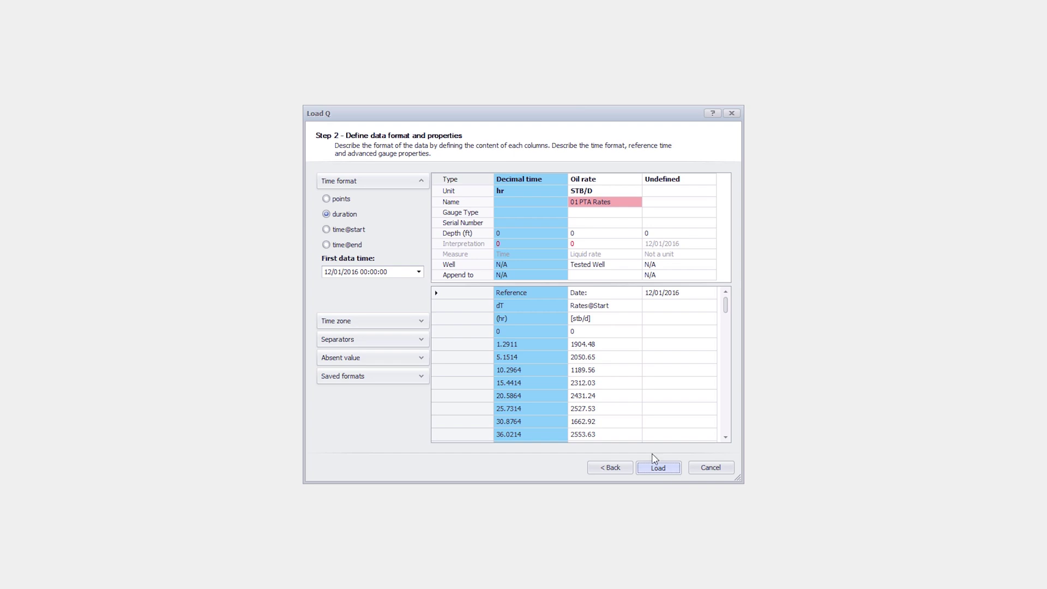
Treat times as time at start and review the time zone, separator, absent value and format settings
{"action": "left_click", "coordinate": [349, 231]}
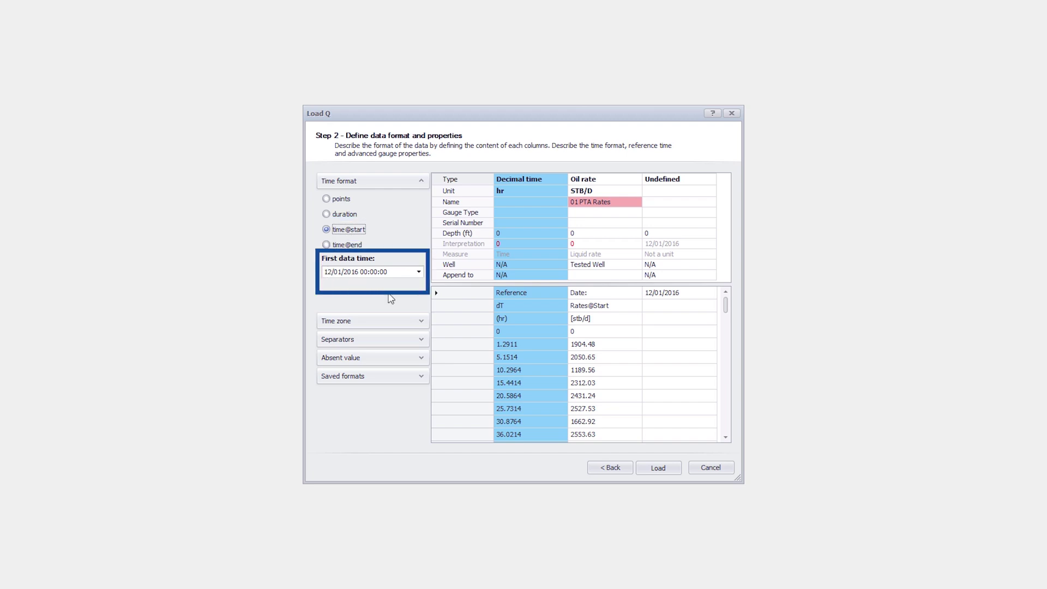
{"action": "left_click", "coordinate": [452, 346]}
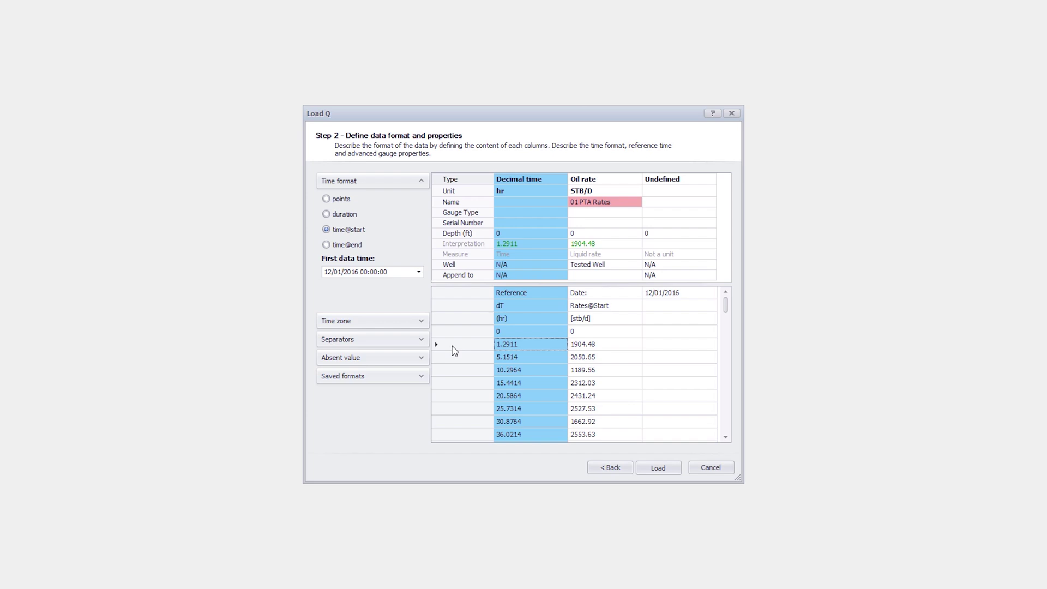
{"action": "left_click", "coordinate": [421, 323]}
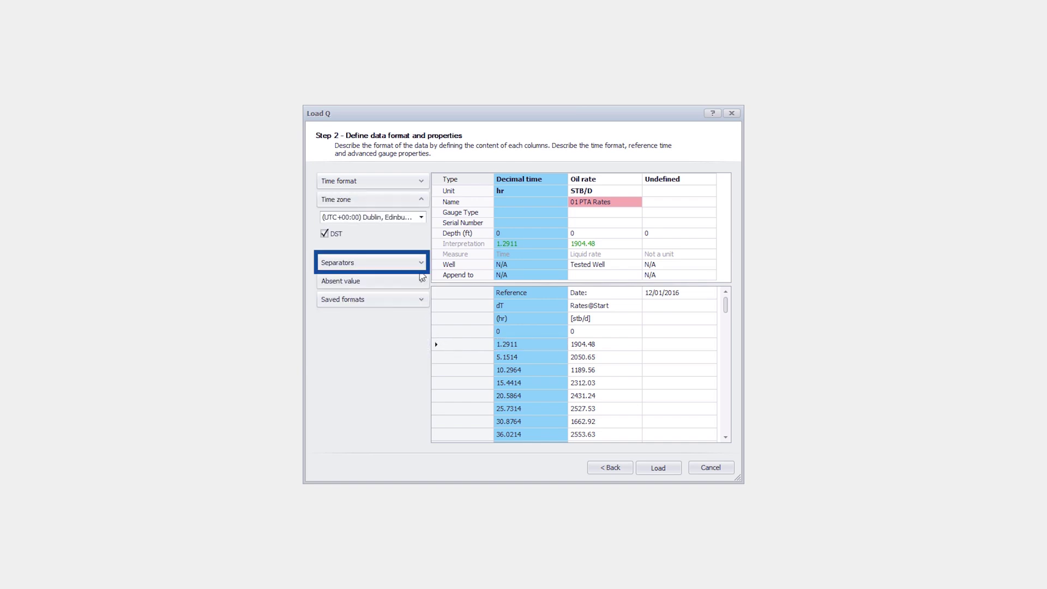
{"action": "left_click", "coordinate": [422, 263]}
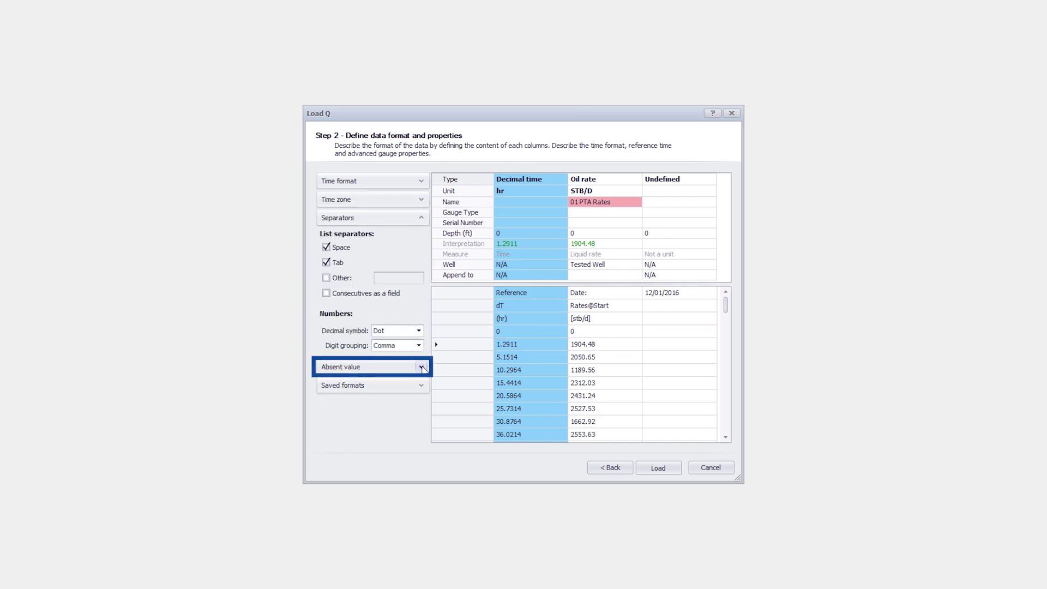
{"action": "left_click", "coordinate": [421, 367]}
{"action": "left_click", "coordinate": [421, 302]}
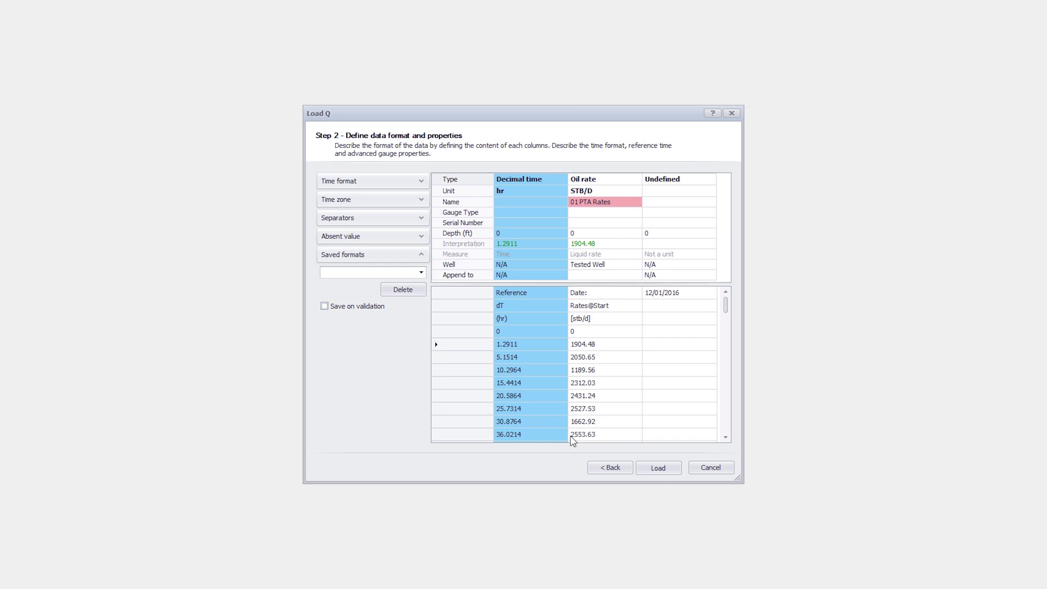
Load the 01 PTA Rates with a last step duration of 100
{"action": "left_click", "coordinate": [661, 475]}
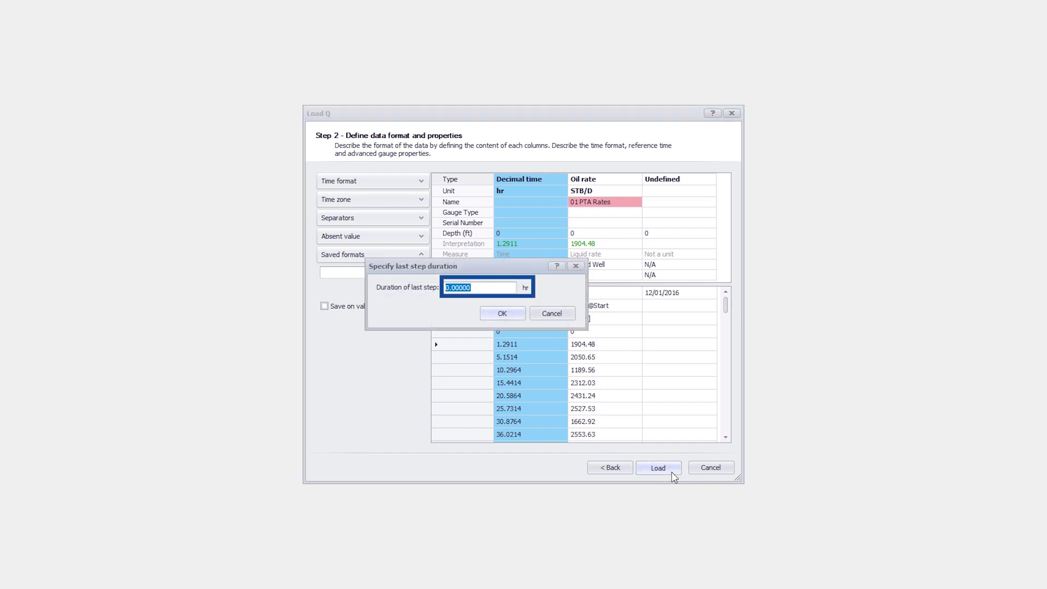
{"action": "type", "text": "100"}
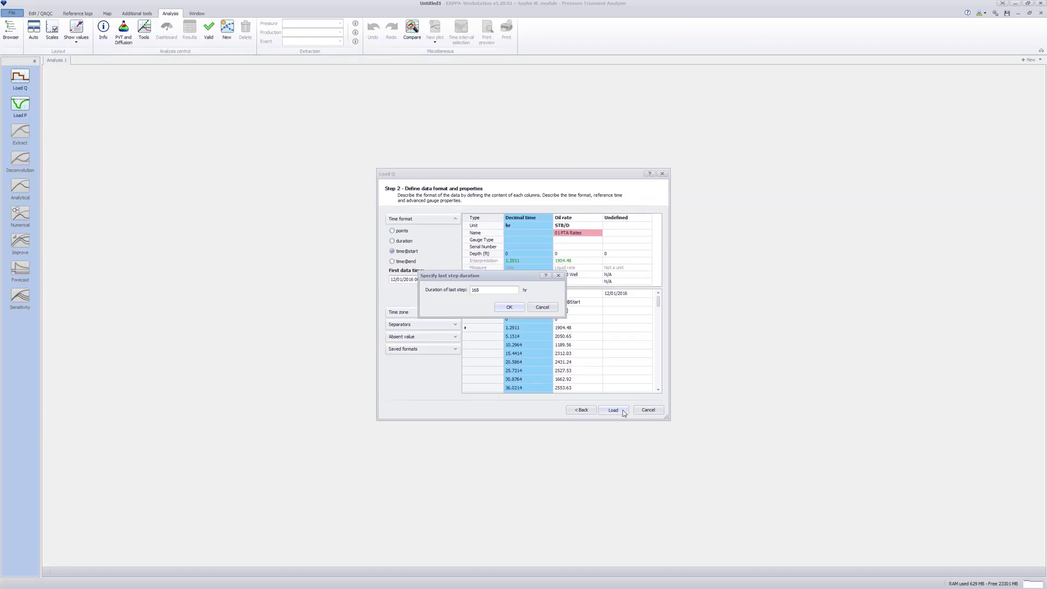
{"action": "key", "text": "Return"}
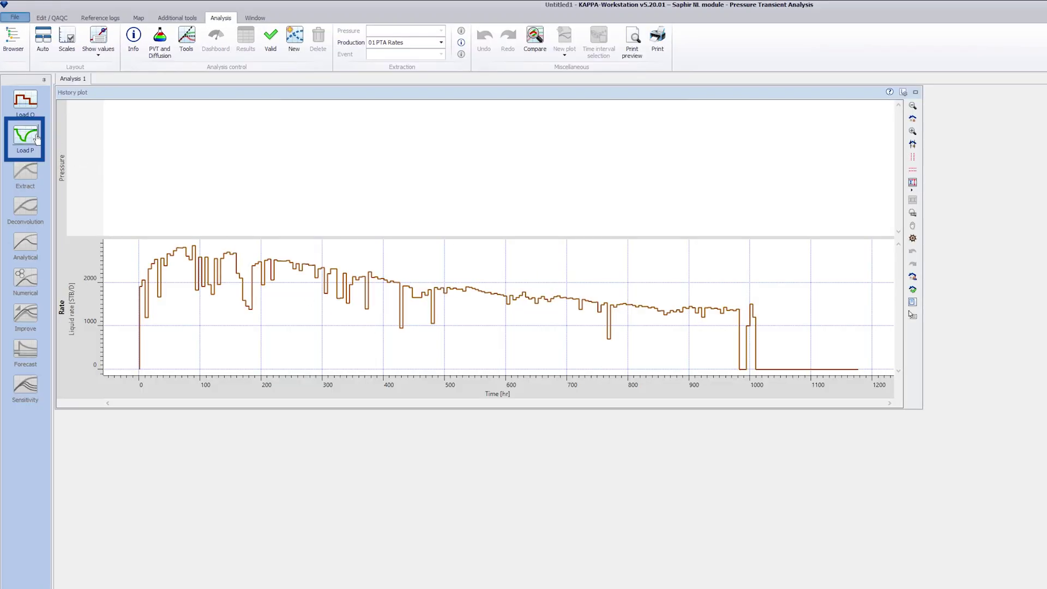
Open the Excel workbook 01_Pressures.xlsx as the Load P source
{"action": "left_click", "coordinate": [33, 139]}
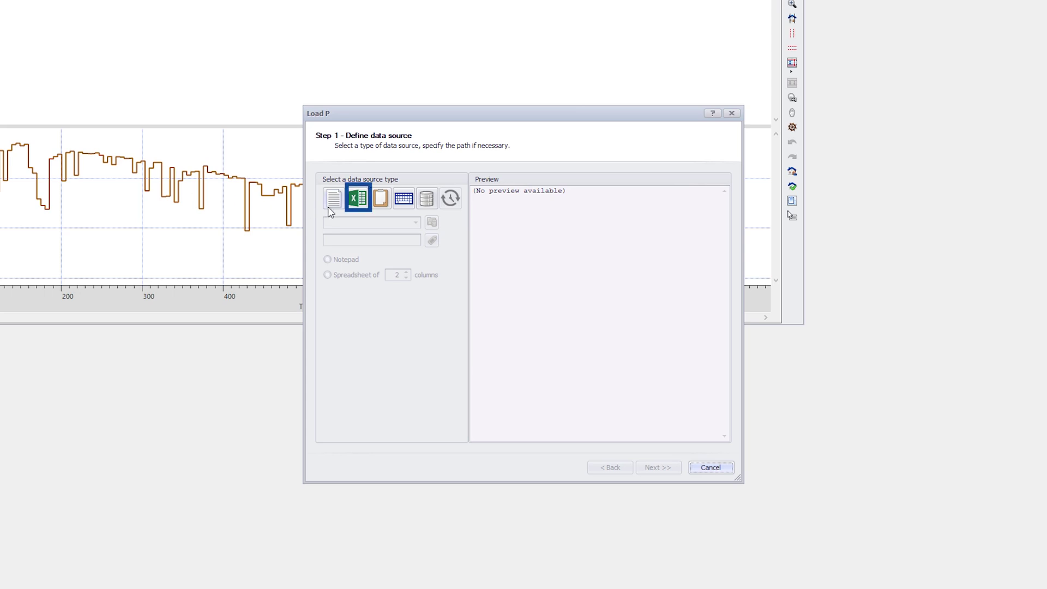
{"action": "left_click", "coordinate": [357, 197]}
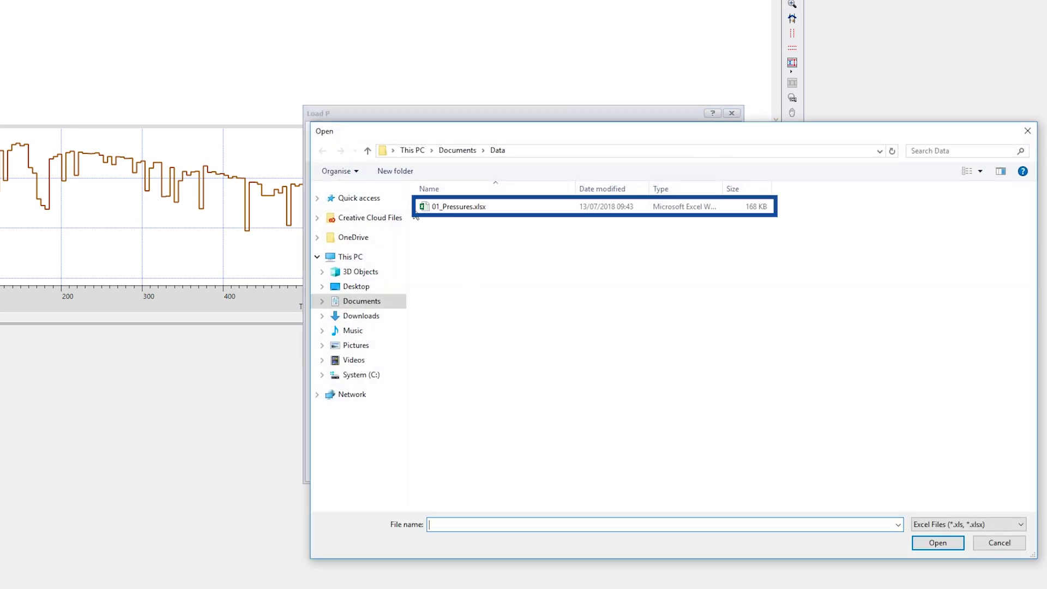
{"action": "left_click", "coordinate": [463, 206]}
{"action": "left_click", "coordinate": [937, 543]}
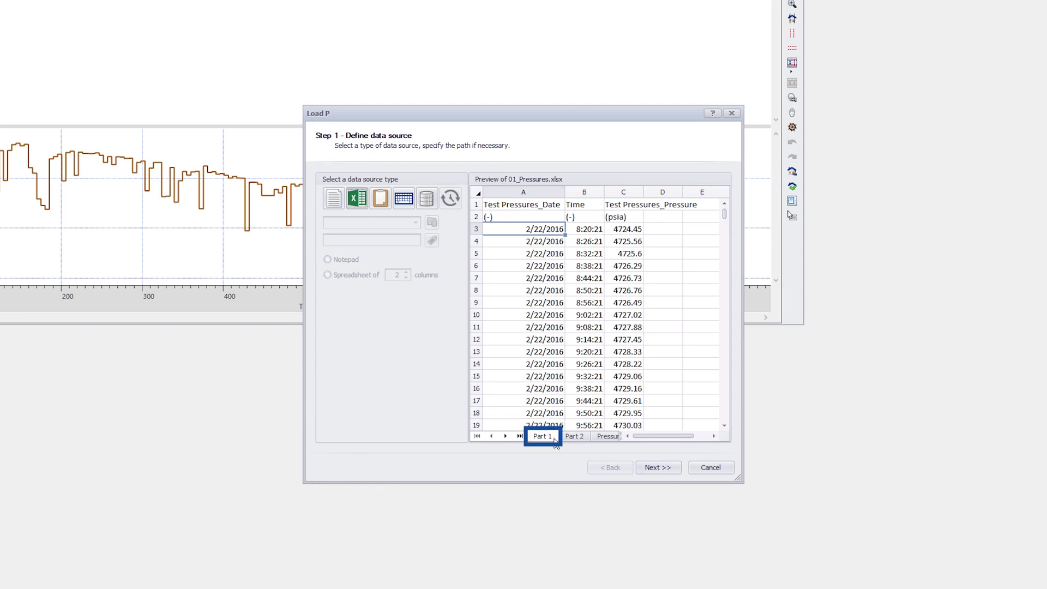
{"action": "left_click_drag", "start_coordinate": [724, 218], "coordinate": [721, 430]}
{"action": "left_click", "coordinate": [673, 469]}
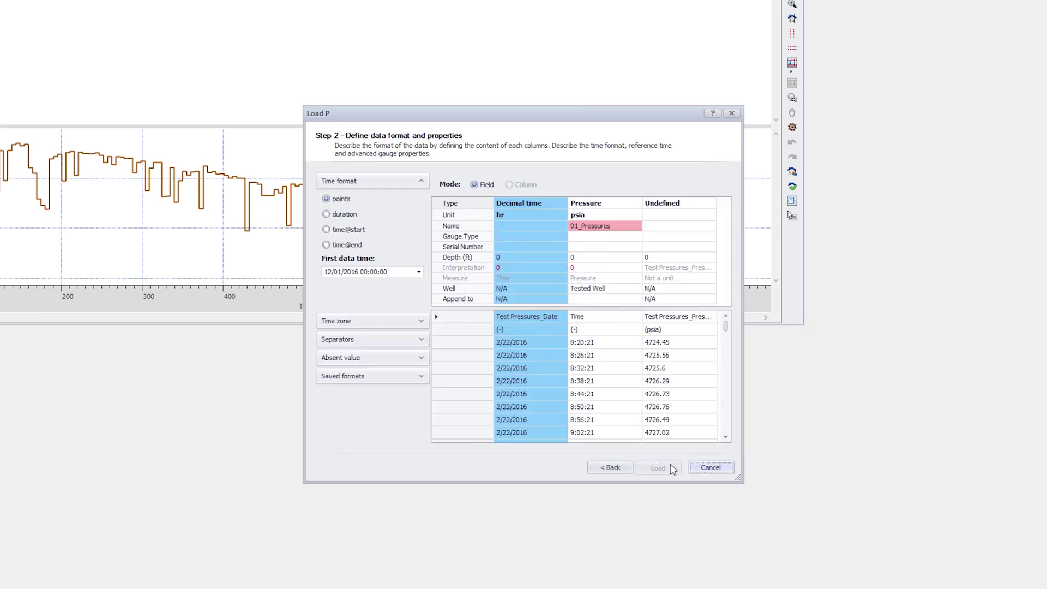
Set the first column to Date in MM/dd/(yy)yy format
{"action": "left_click", "coordinate": [556, 204]}
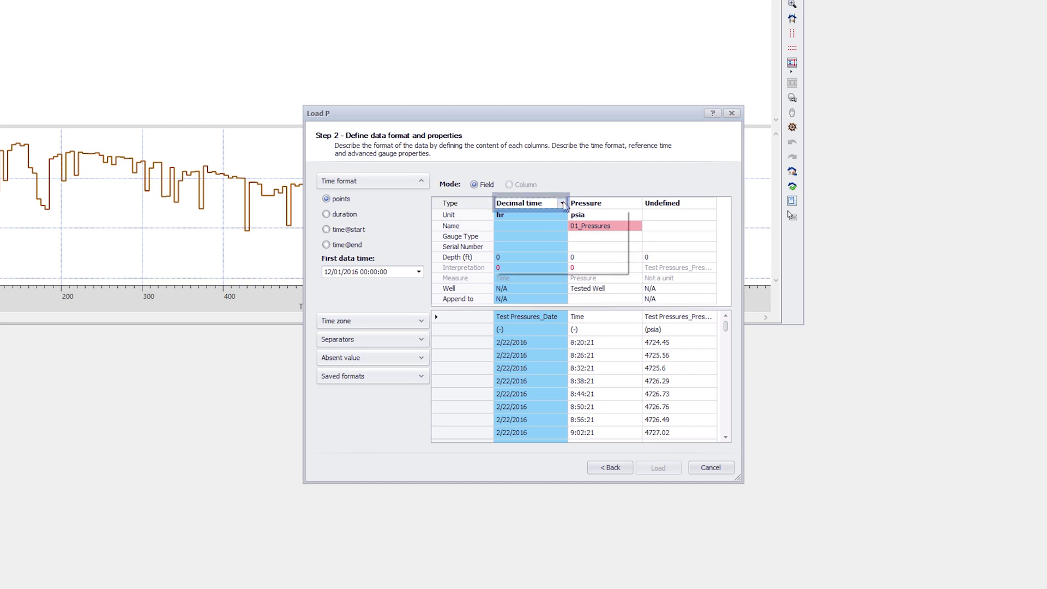
{"action": "left_click", "coordinate": [562, 203]}
{"action": "left_click", "coordinate": [506, 242]}
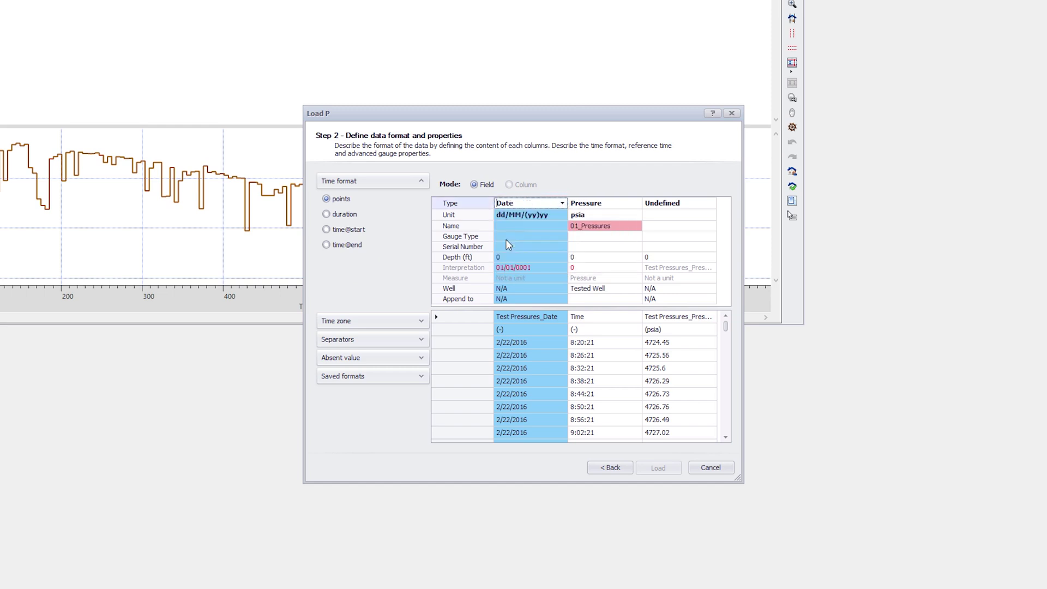
{"action": "left_click", "coordinate": [561, 215]}
{"action": "left_click", "coordinate": [564, 217]}
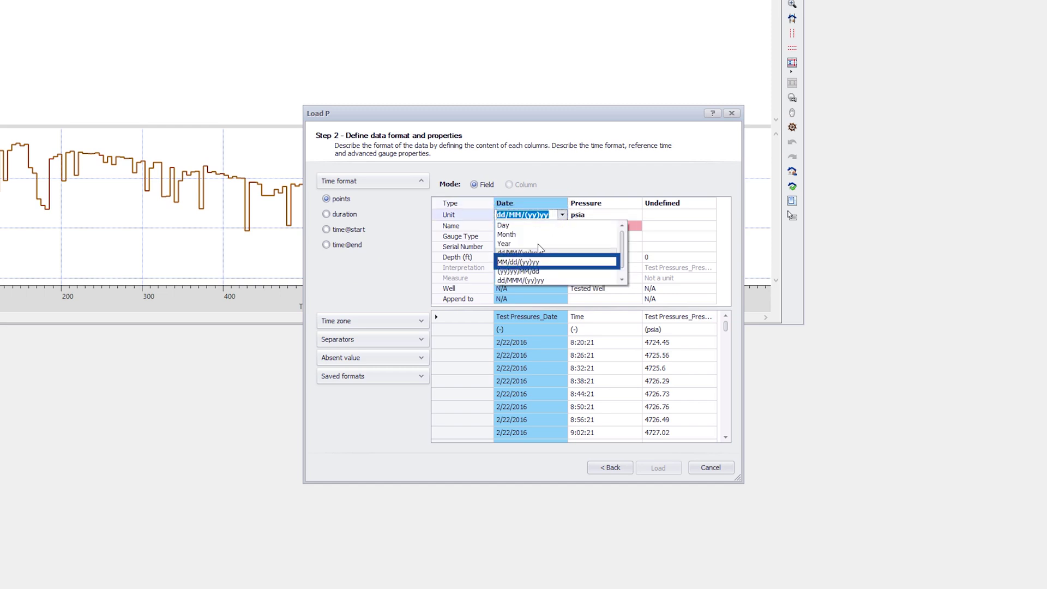
{"action": "left_click", "coordinate": [534, 262]}
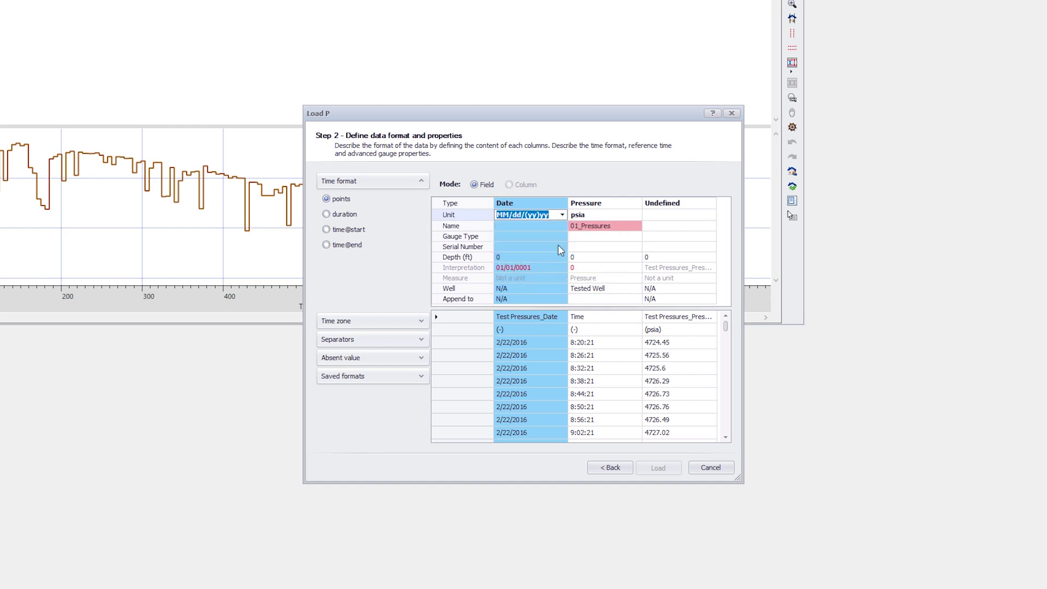
Set the second column to Time and the third to Pressure, starting at the first row
{"action": "left_click", "coordinate": [600, 202]}
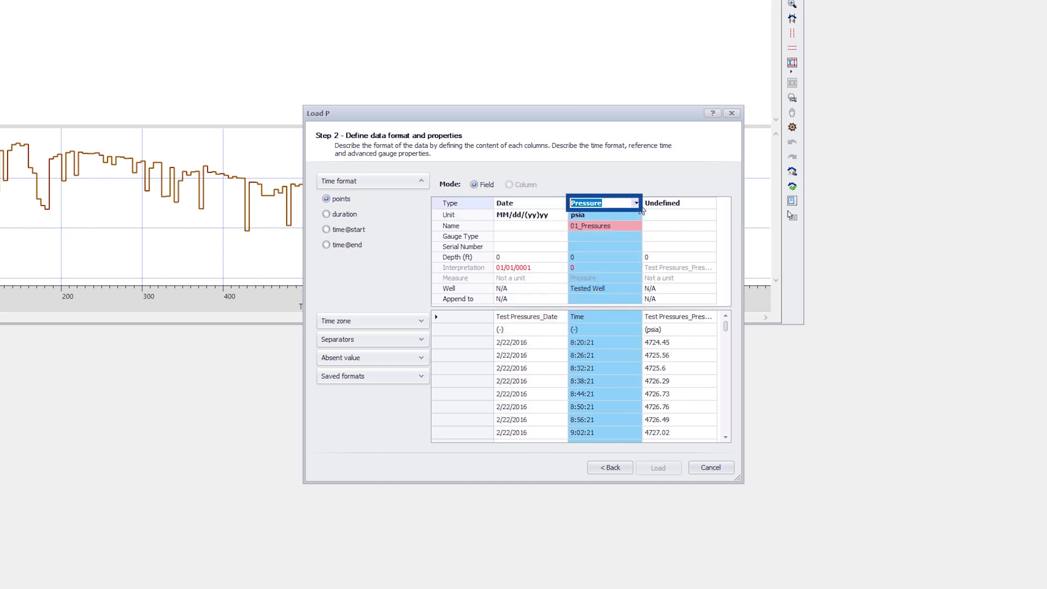
{"action": "left_click", "coordinate": [637, 204]}
{"action": "left_click", "coordinate": [586, 233]}
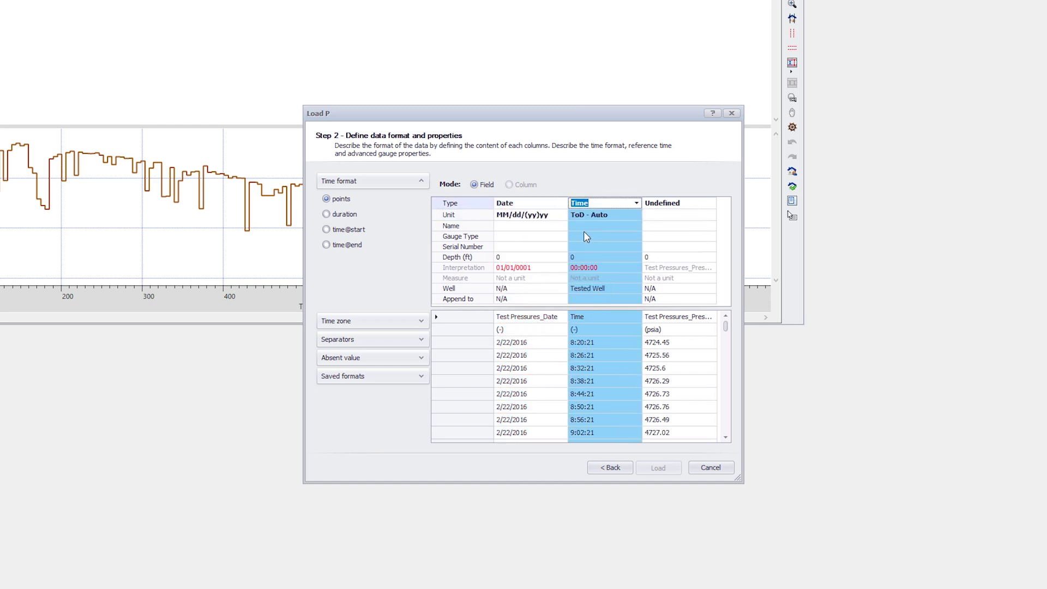
{"action": "left_click", "coordinate": [712, 206]}
{"action": "left_click", "coordinate": [711, 203]}
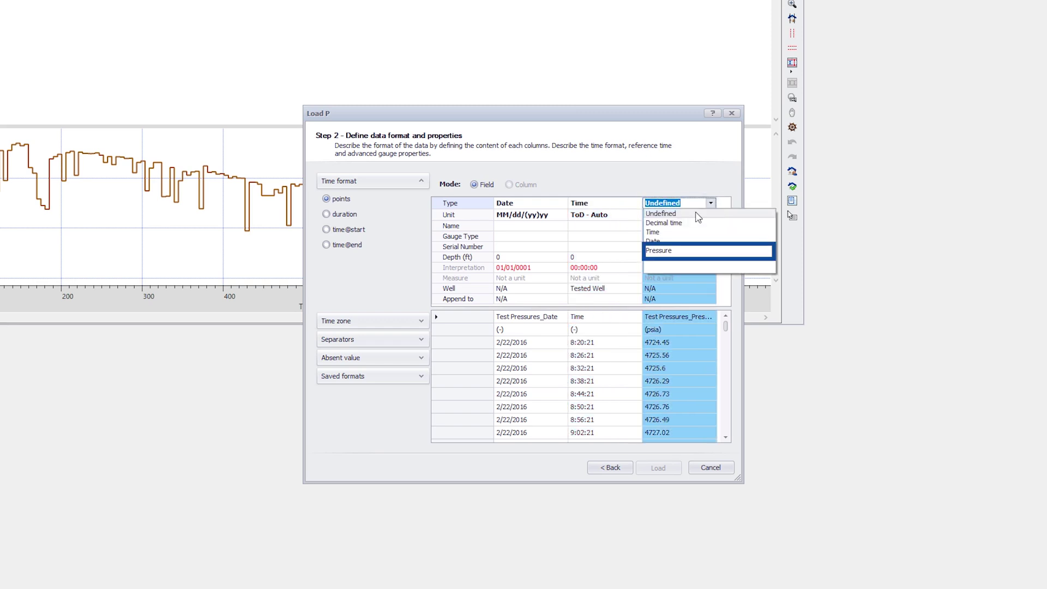
{"action": "left_click", "coordinate": [676, 250]}
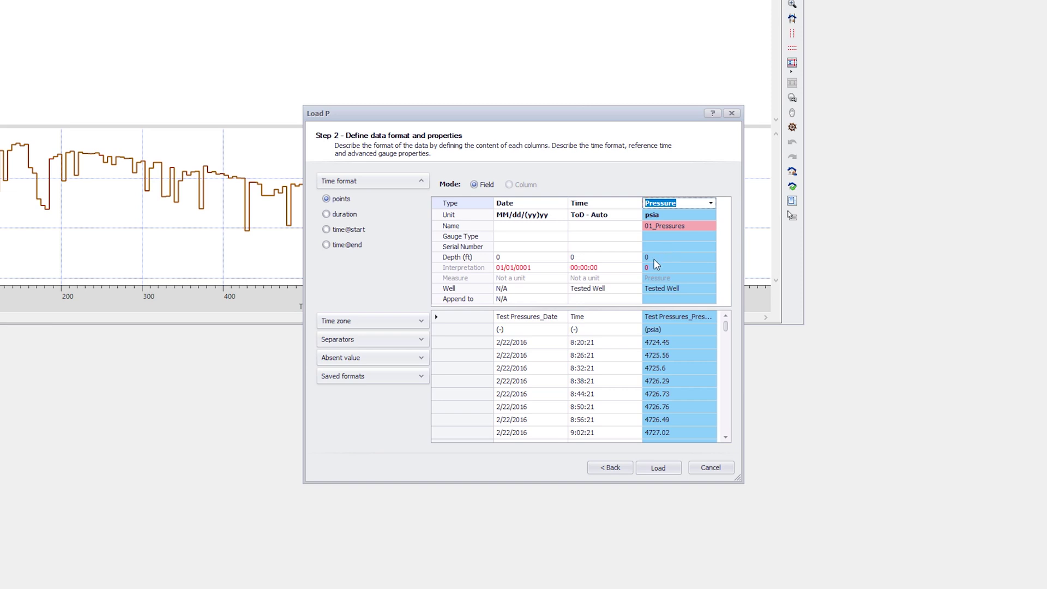
{"action": "left_click", "coordinate": [479, 342]}
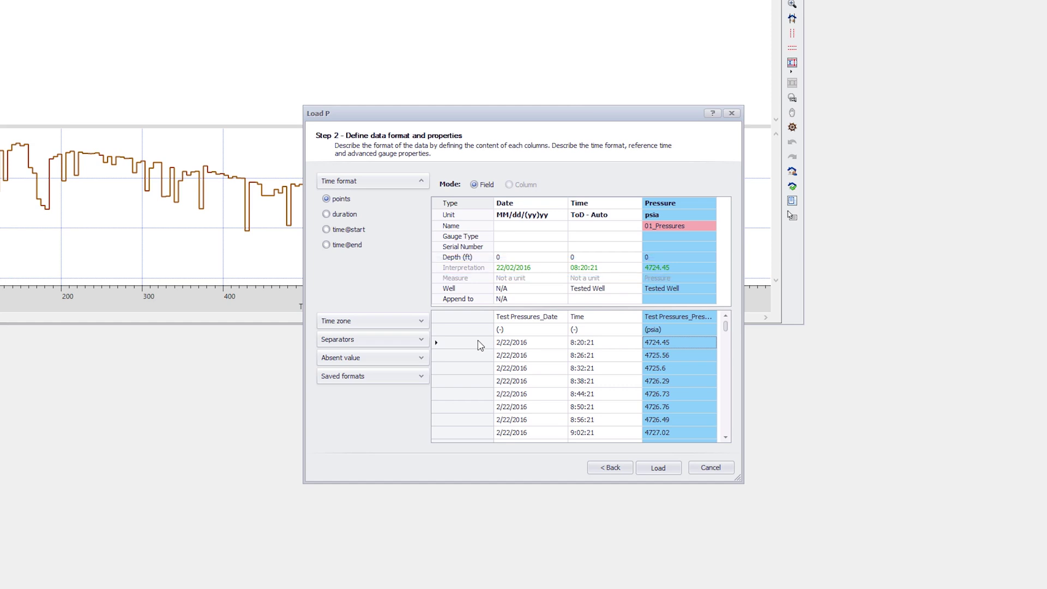
Save the layout as format 'pressures' and load, skipping overlapping data for all
{"action": "left_click", "coordinate": [422, 377]}
{"action": "left_click", "coordinate": [326, 307]}
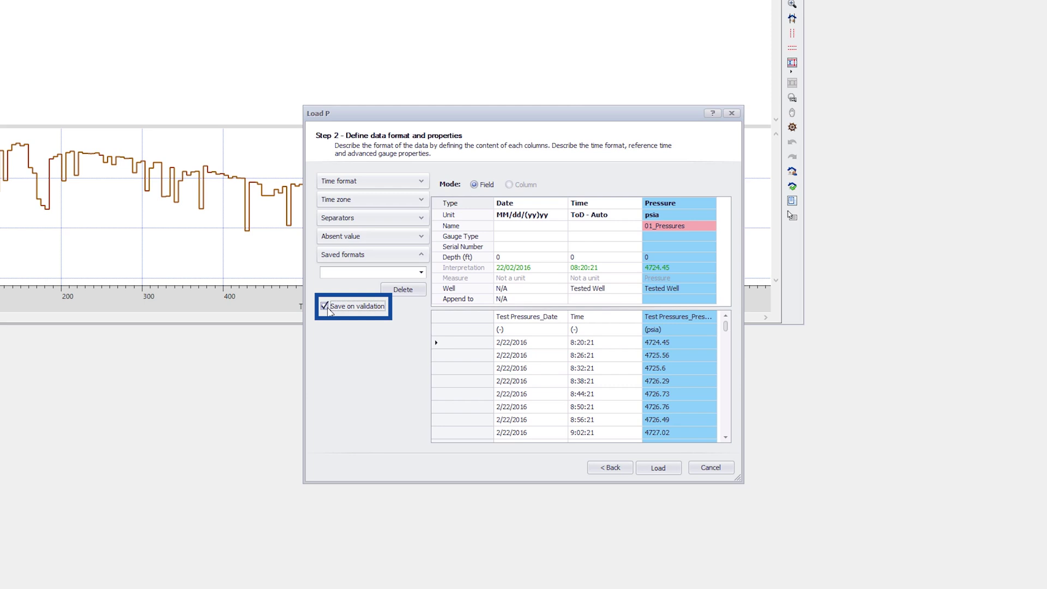
{"action": "left_click", "coordinate": [665, 475]}
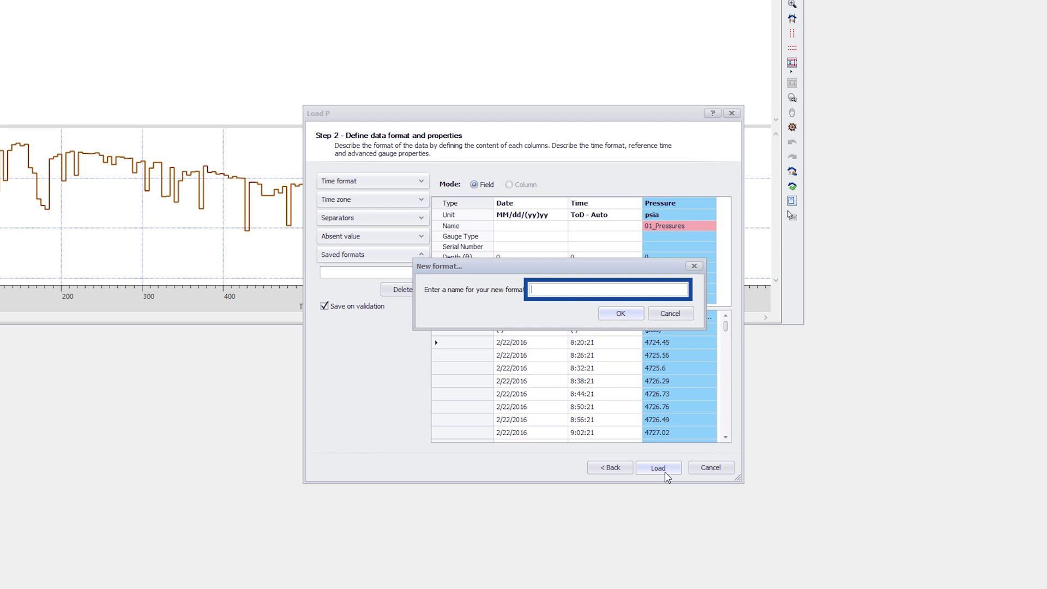
{"action": "type", "text": "pressures"}
{"action": "left_click", "coordinate": [635, 316]}
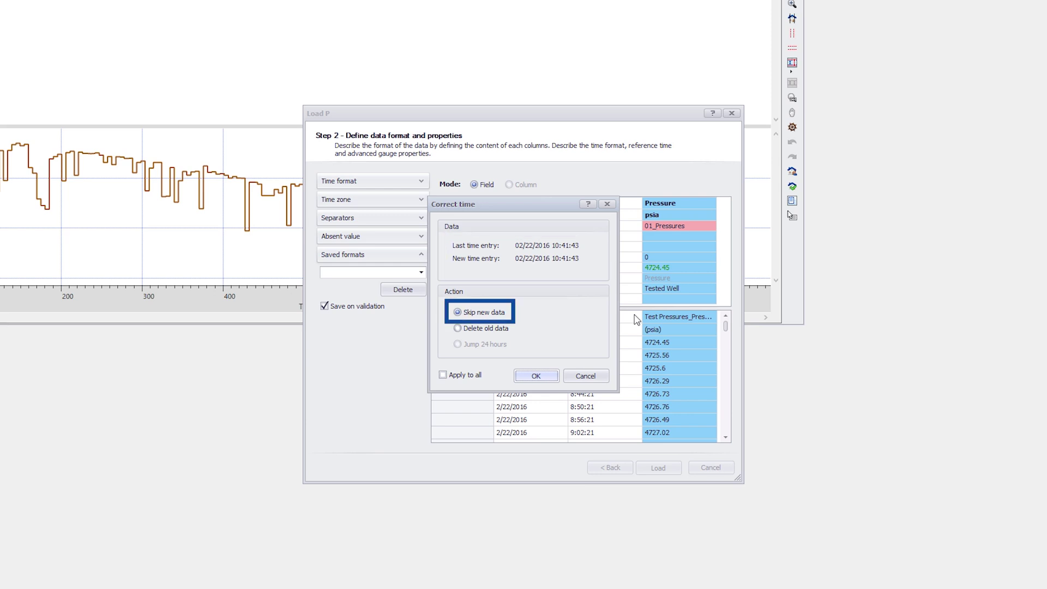
{"action": "left_click", "coordinate": [482, 376]}
{"action": "left_click", "coordinate": [536, 375]}
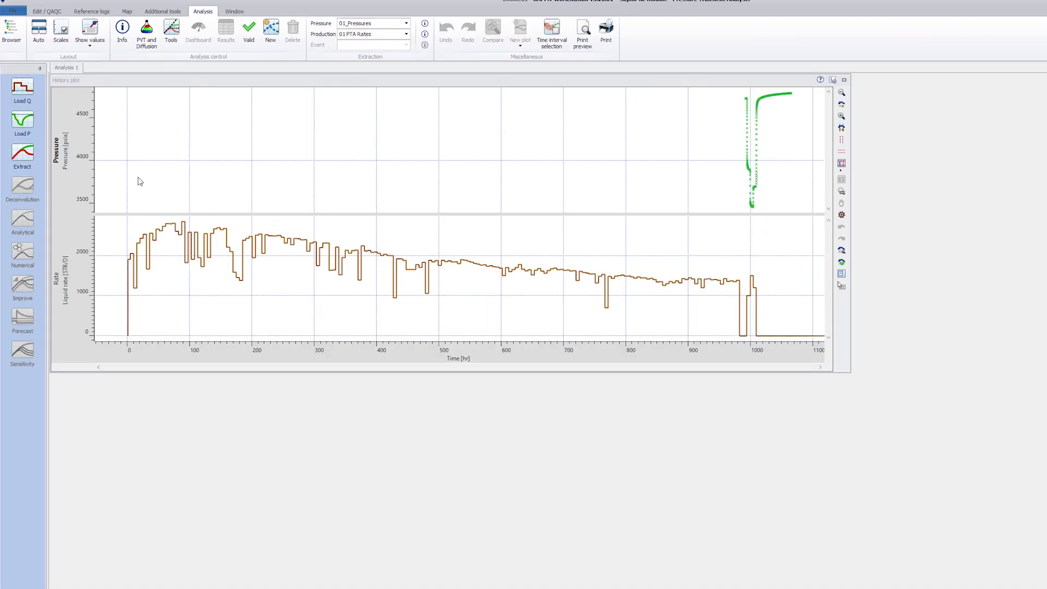
Open the Part 2 sheet of 01_Pressures.xlsx for another pressure load
{"action": "left_click", "coordinate": [30, 128]}
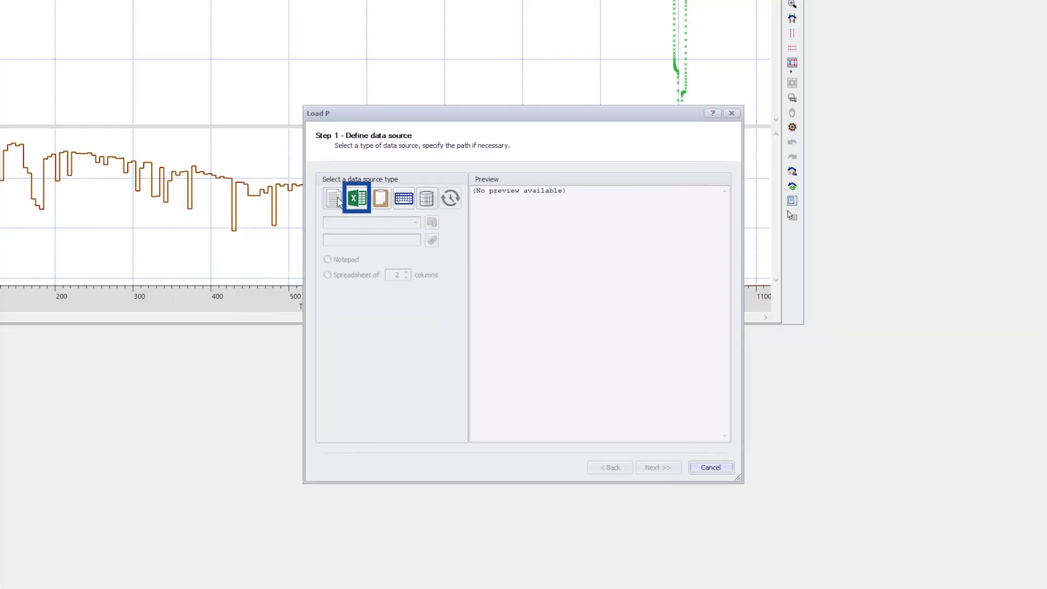
{"action": "left_click", "coordinate": [493, 271]}
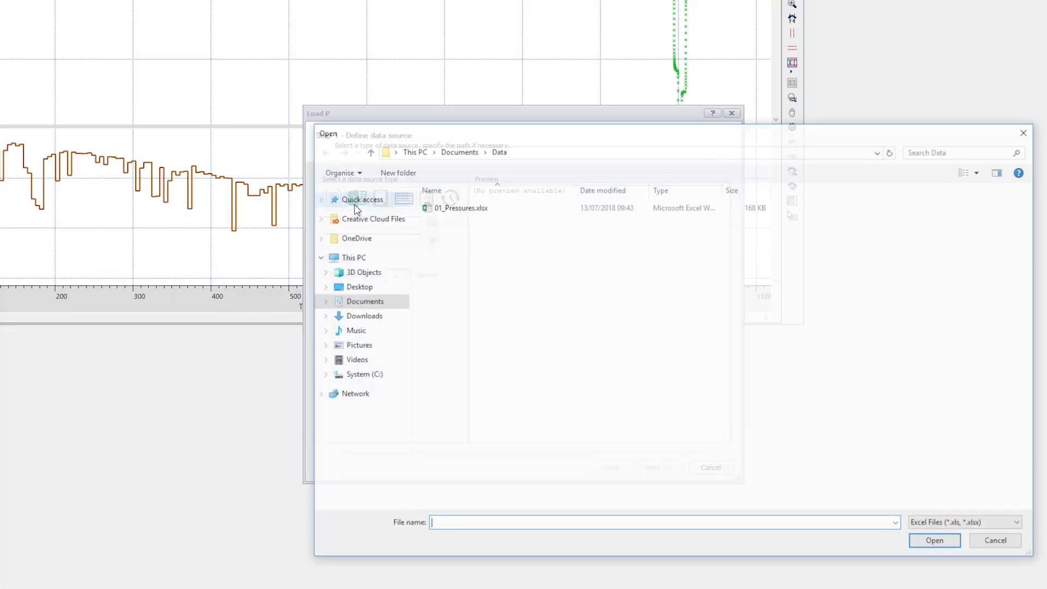
{"action": "left_click", "coordinate": [458, 207]}
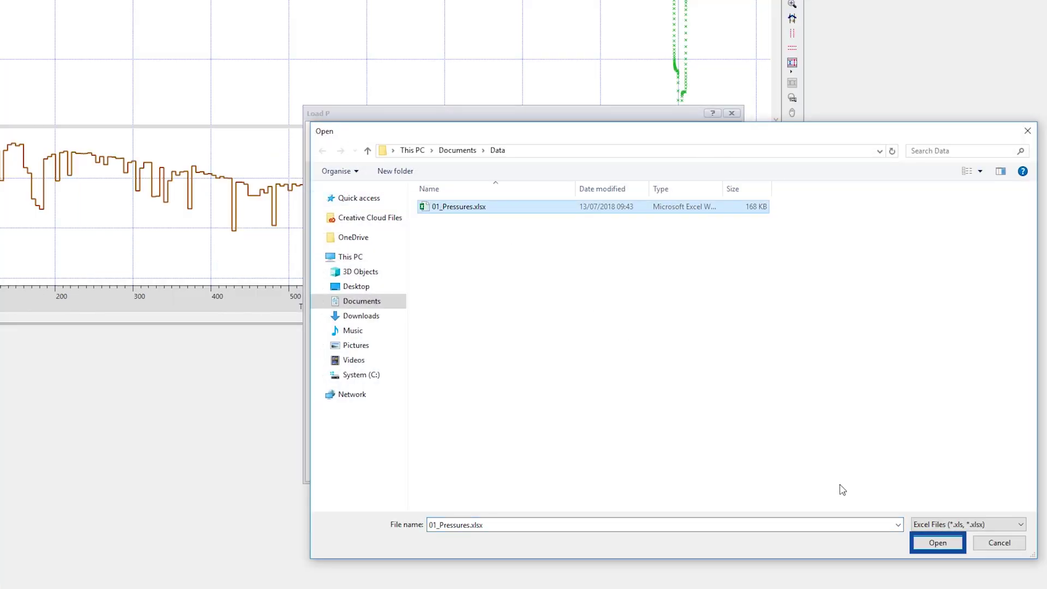
{"action": "left_click", "coordinate": [929, 544]}
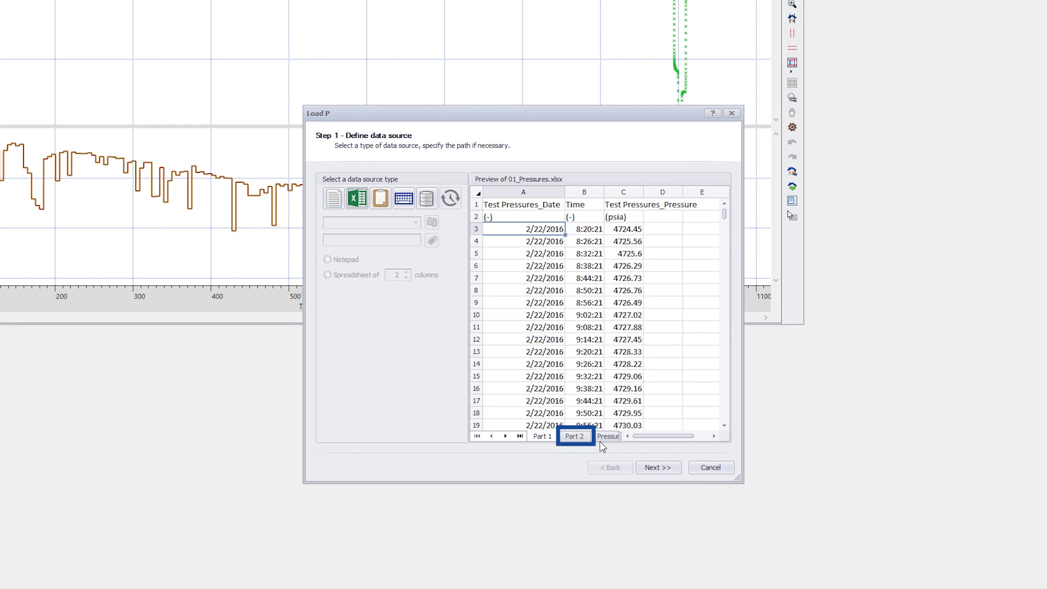
{"action": "left_click", "coordinate": [580, 437]}
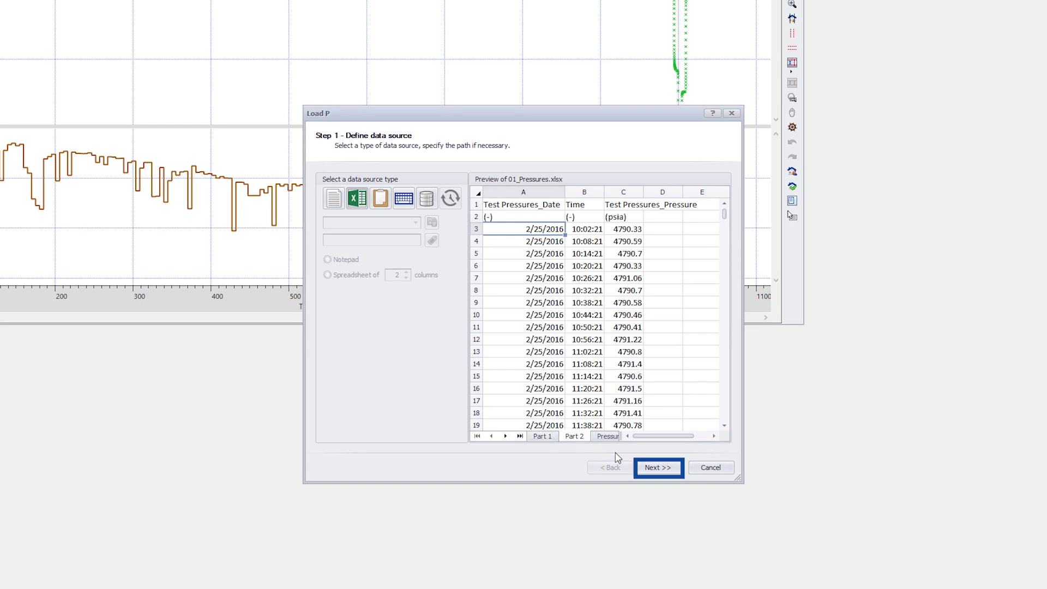
{"action": "left_click", "coordinate": [668, 470]}
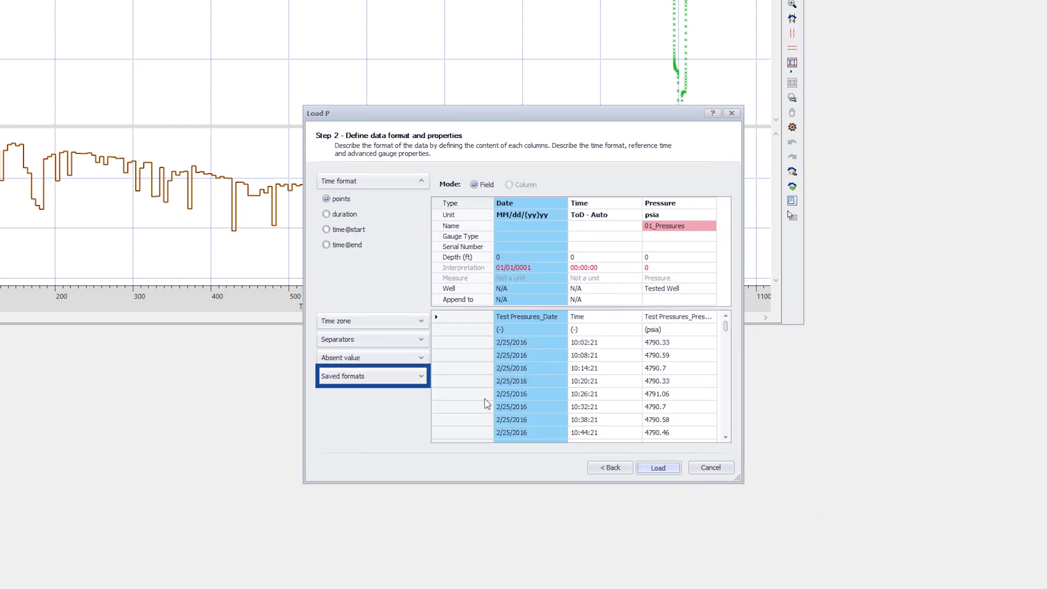
Apply the saved 'pressures' format and append the data to the 01_Pressures gauge
{"action": "left_click", "coordinate": [420, 376]}
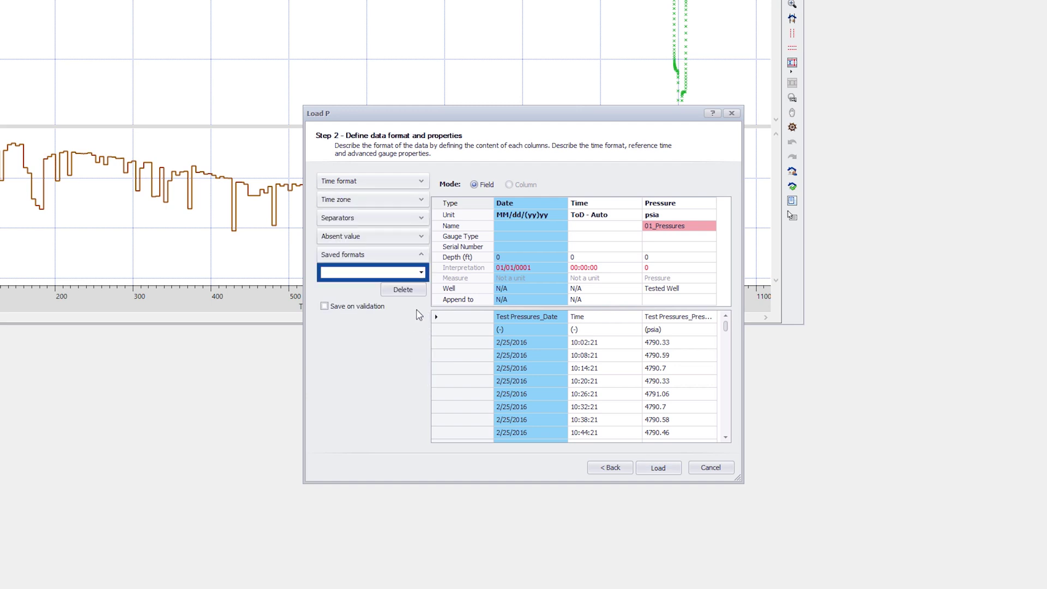
{"action": "left_click", "coordinate": [421, 273]}
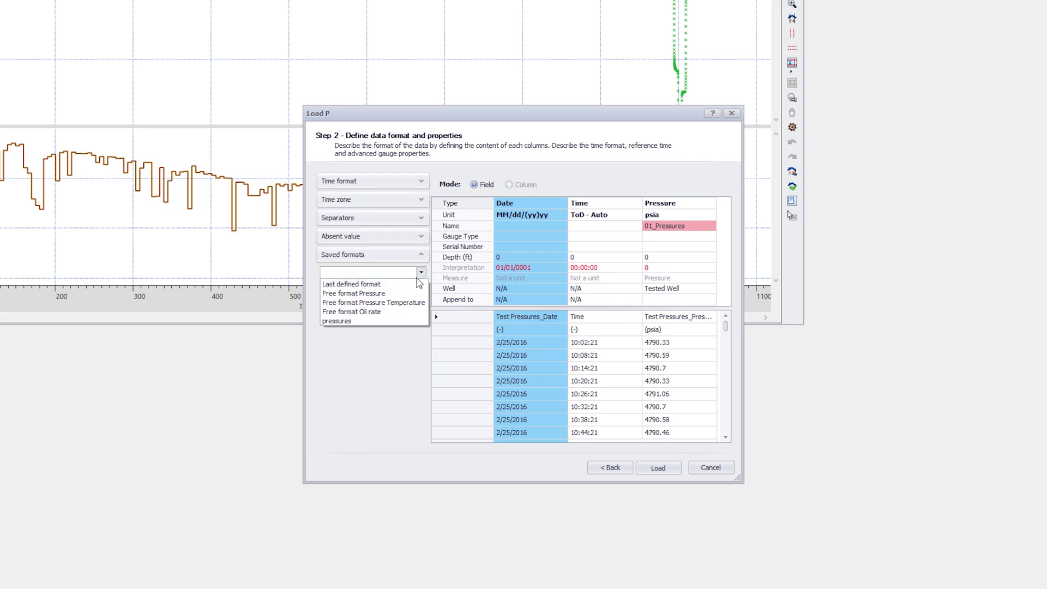
{"action": "left_click", "coordinate": [376, 321]}
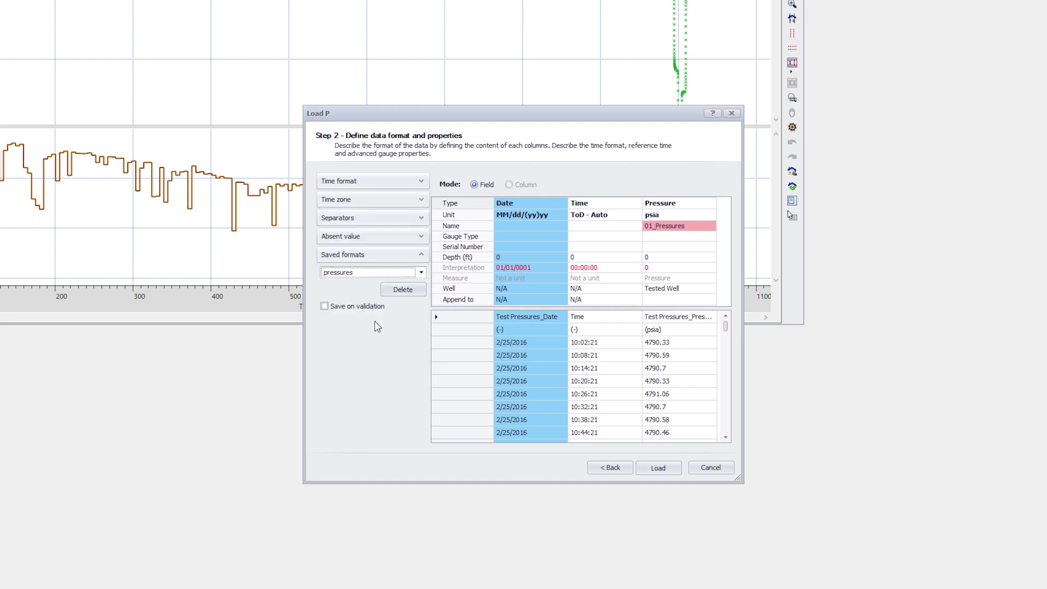
{"action": "left_click", "coordinate": [446, 345]}
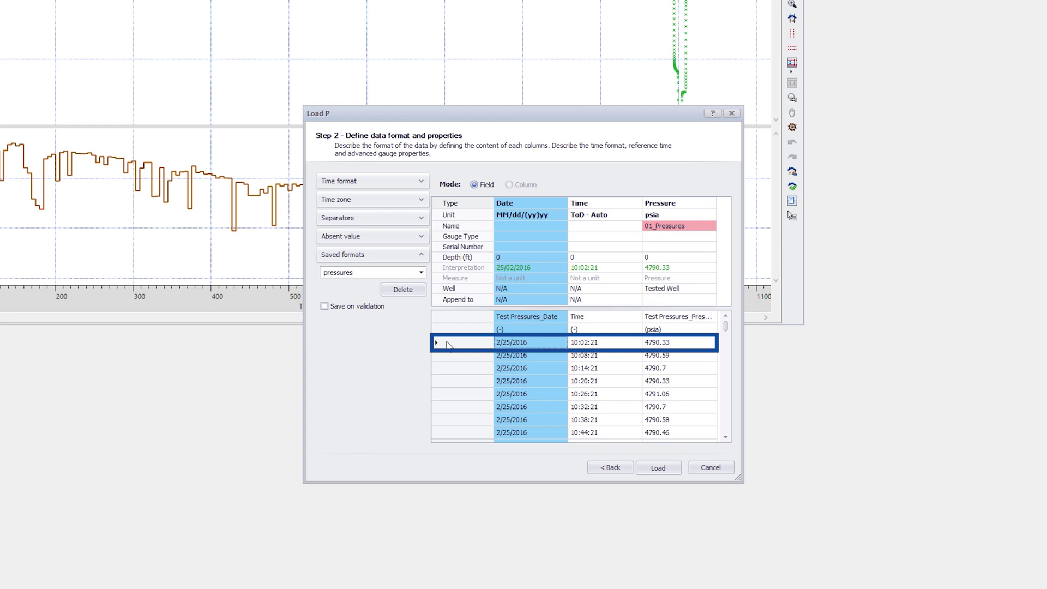
{"action": "left_click", "coordinate": [709, 300]}
{"action": "left_click", "coordinate": [711, 300]}
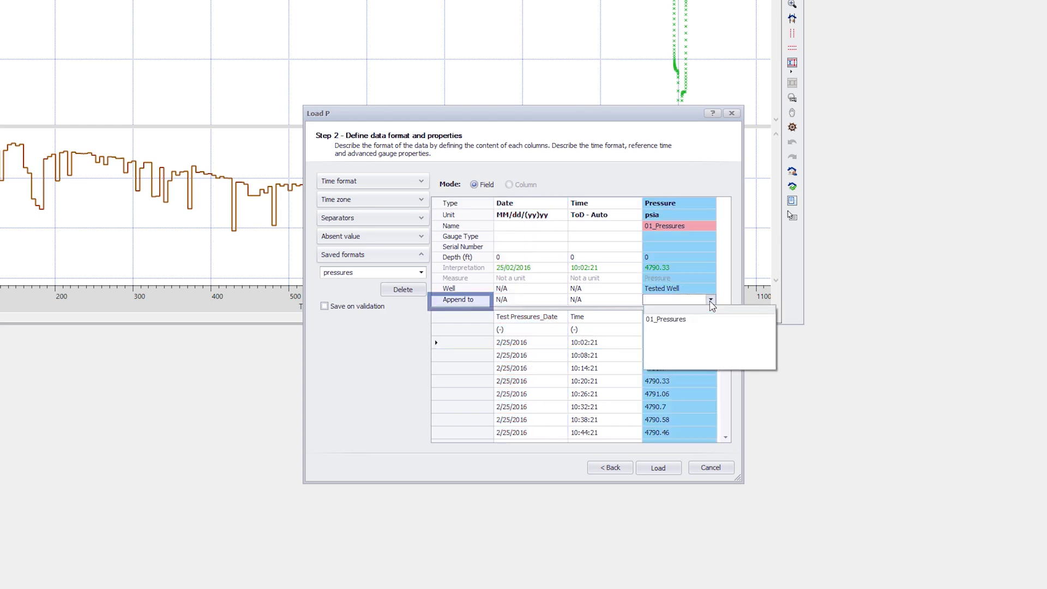
{"action": "left_click", "coordinate": [679, 319]}
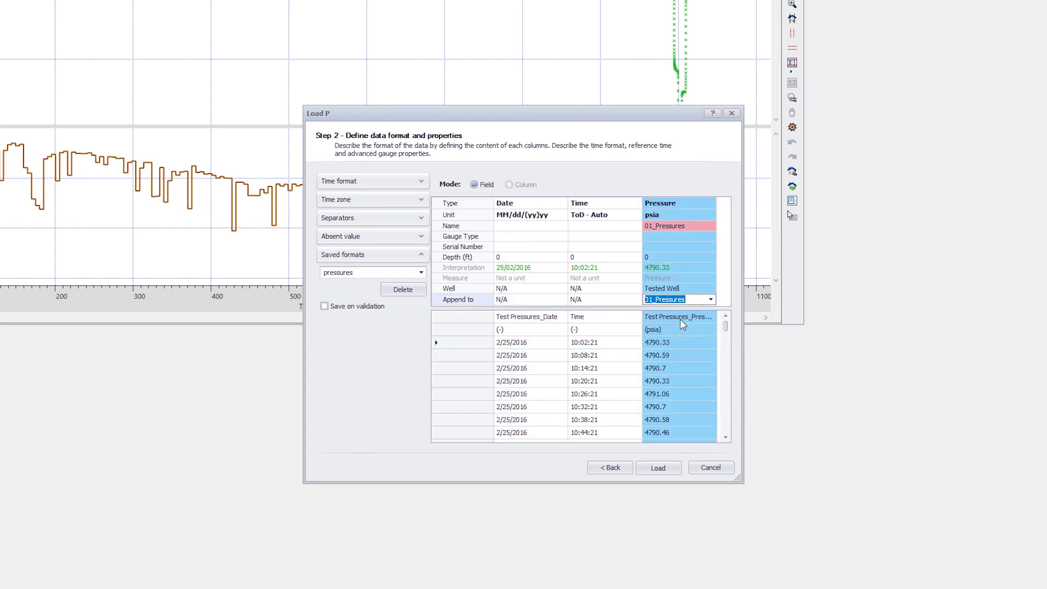
Load Part 2, skipping new overlapping data for all conflicts
{"action": "left_click", "coordinate": [674, 474]}
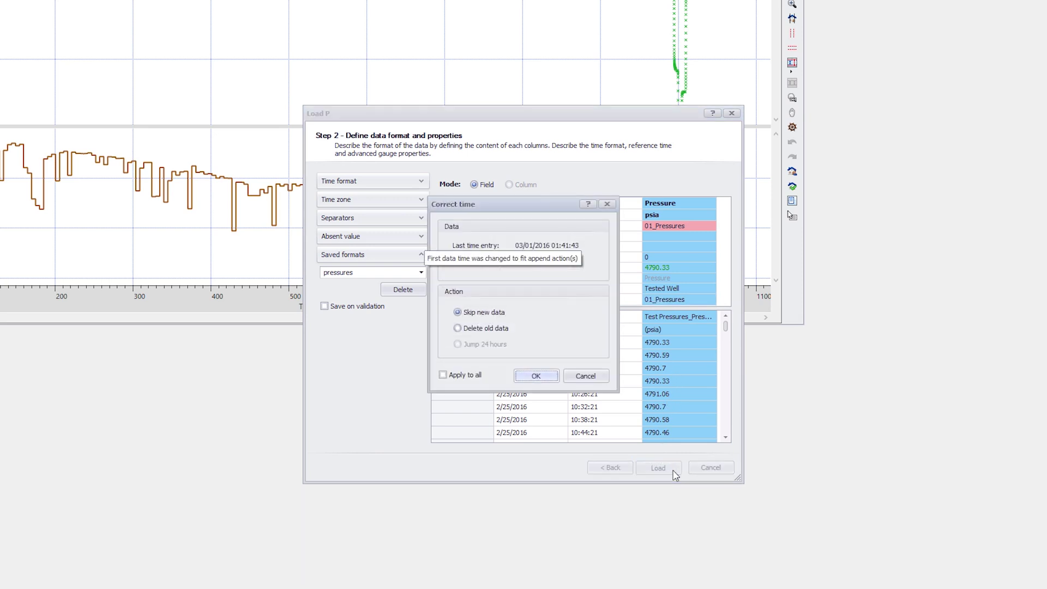
{"action": "left_click", "coordinate": [442, 375]}
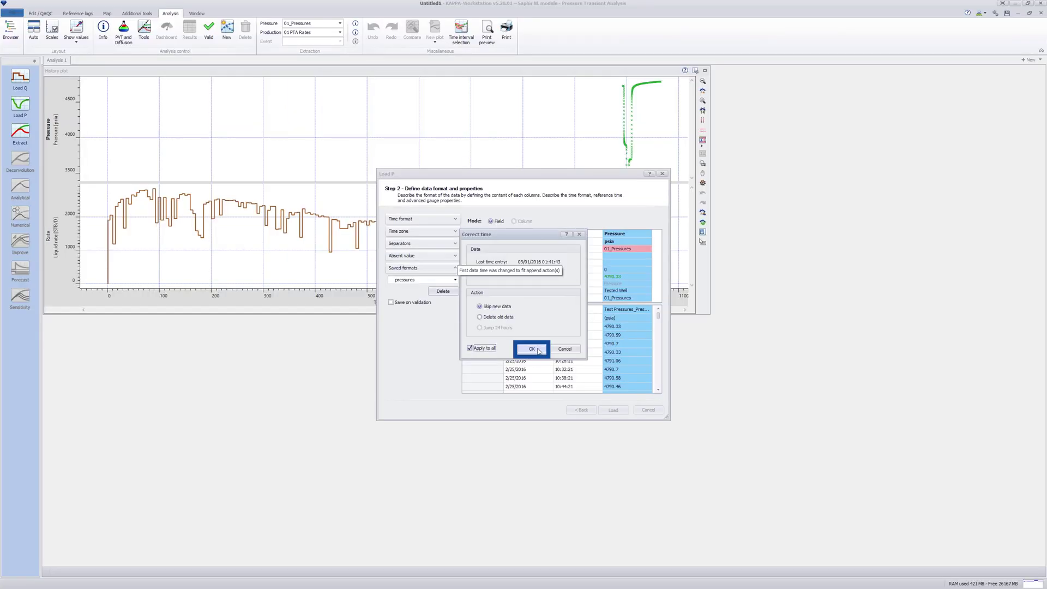
{"action": "left_click", "coordinate": [539, 350]}
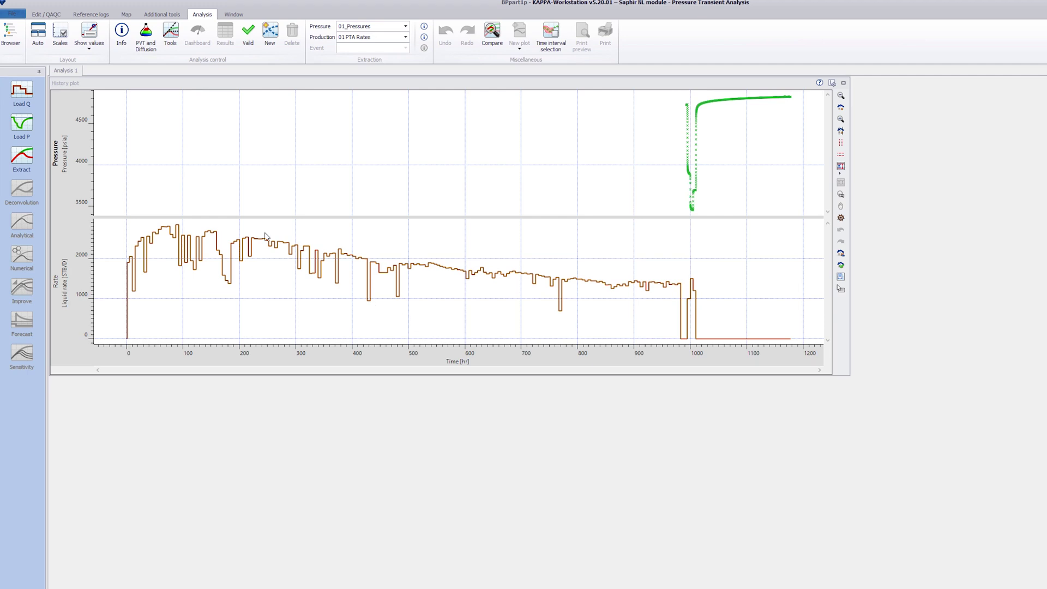
Open the Pressures (2) sheet of 01_Pressures.xlsx in Load P
{"action": "left_click", "coordinate": [23, 129]}
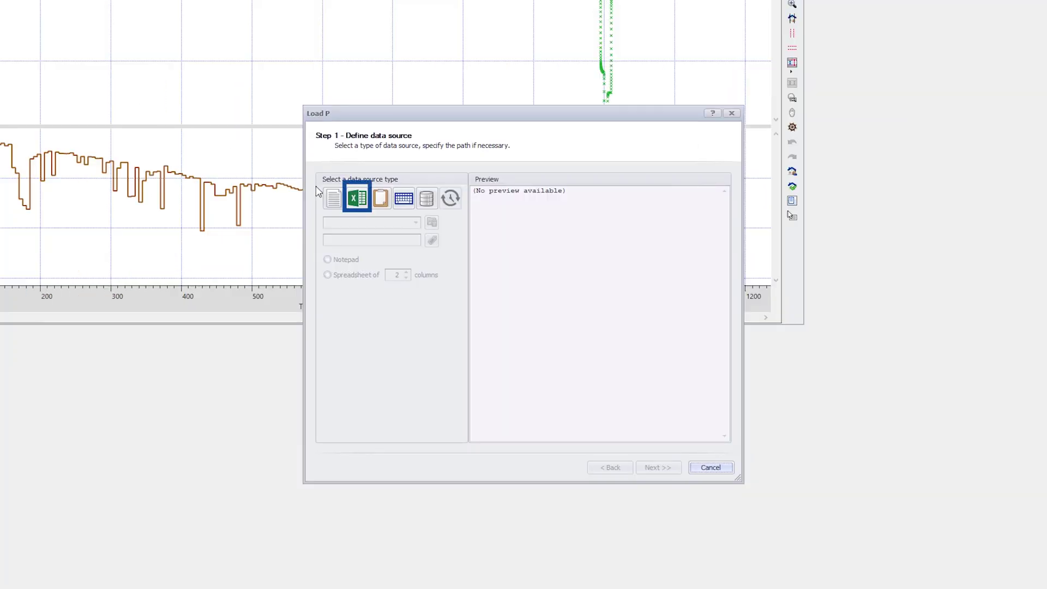
{"action": "left_click", "coordinate": [357, 208]}
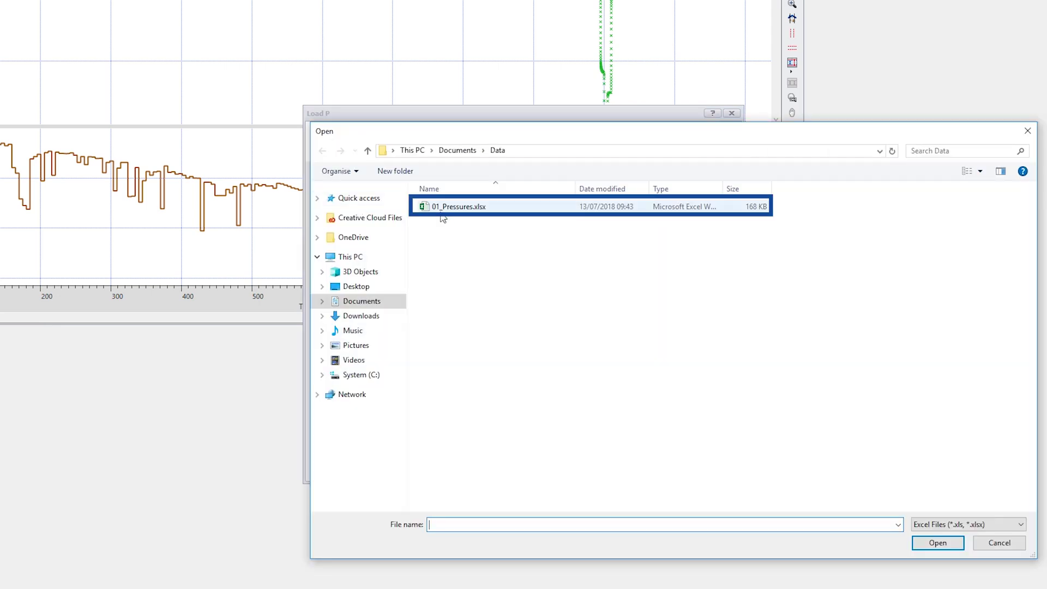
{"action": "left_click", "coordinate": [447, 214]}
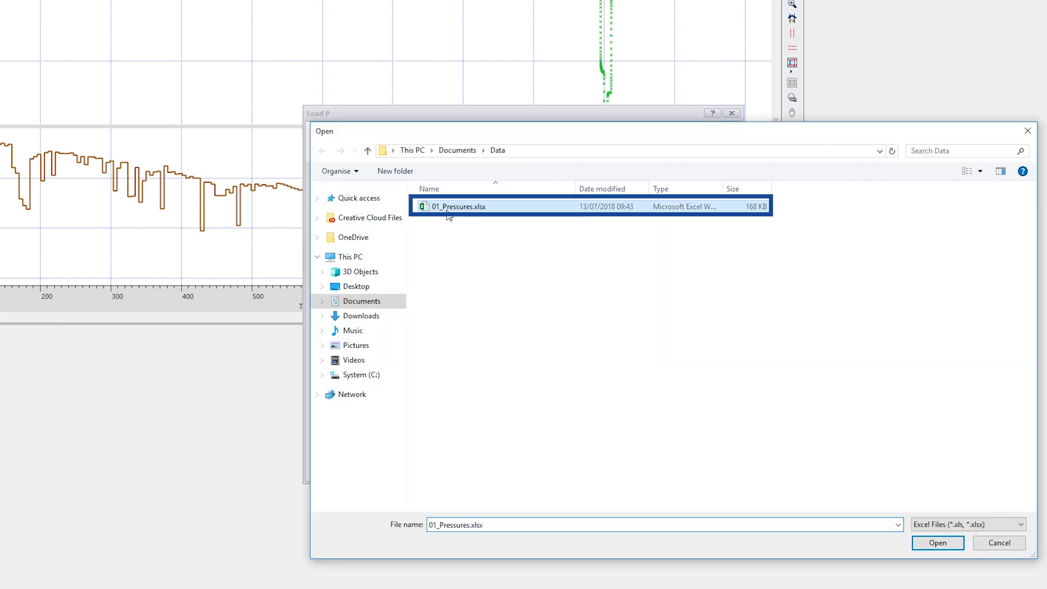
{"action": "left_click", "coordinate": [920, 548]}
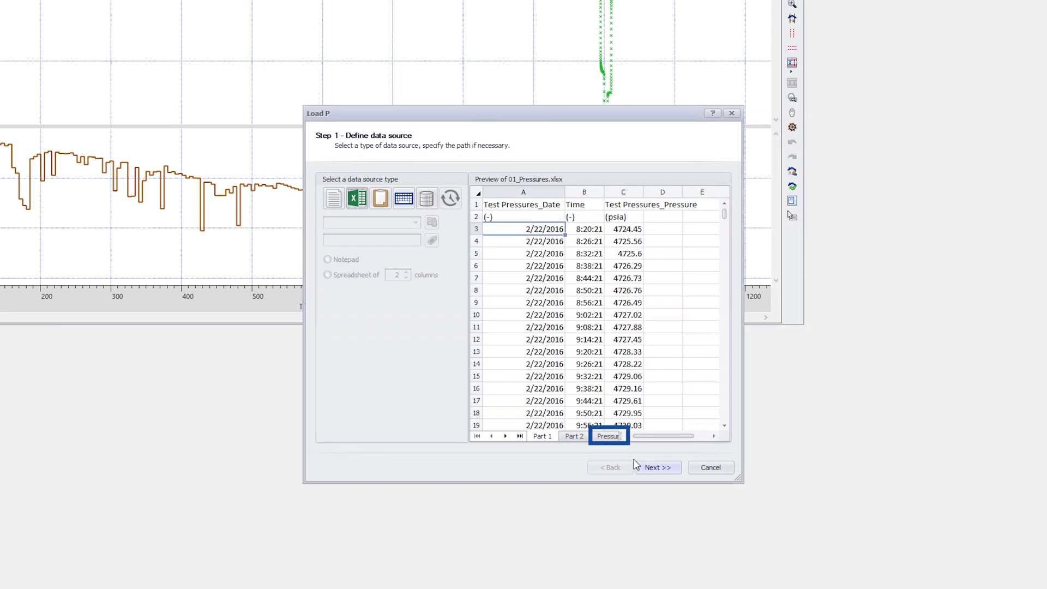
{"action": "left_click", "coordinate": [610, 438]}
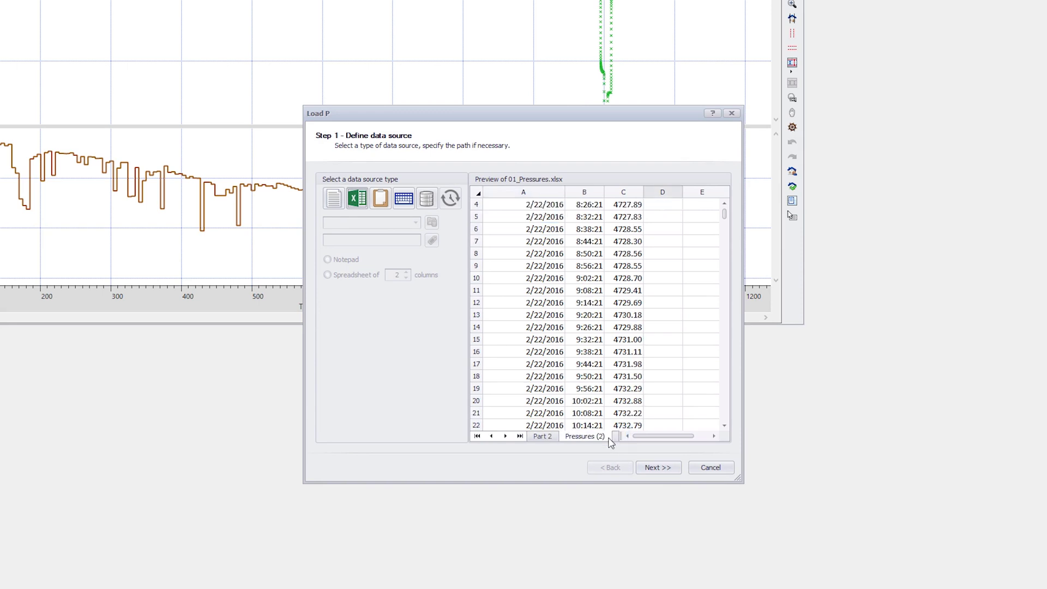
{"action": "left_click", "coordinate": [680, 471]}
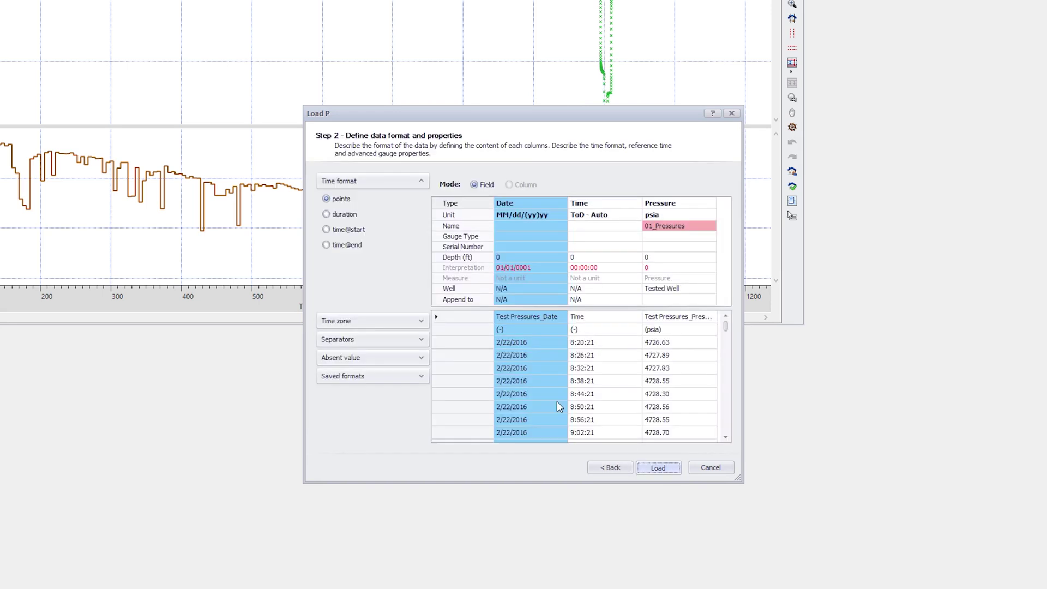
Rename the gauge 02_Pressures and load it, skipping overlapping data for all
{"action": "left_click", "coordinate": [464, 344]}
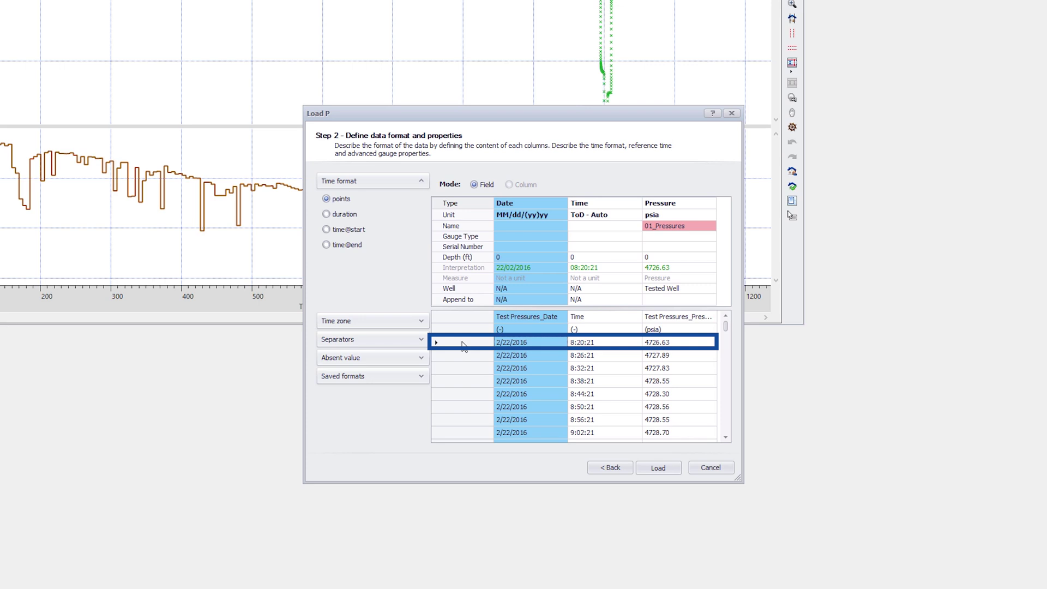
{"action": "left_click", "coordinate": [653, 231]}
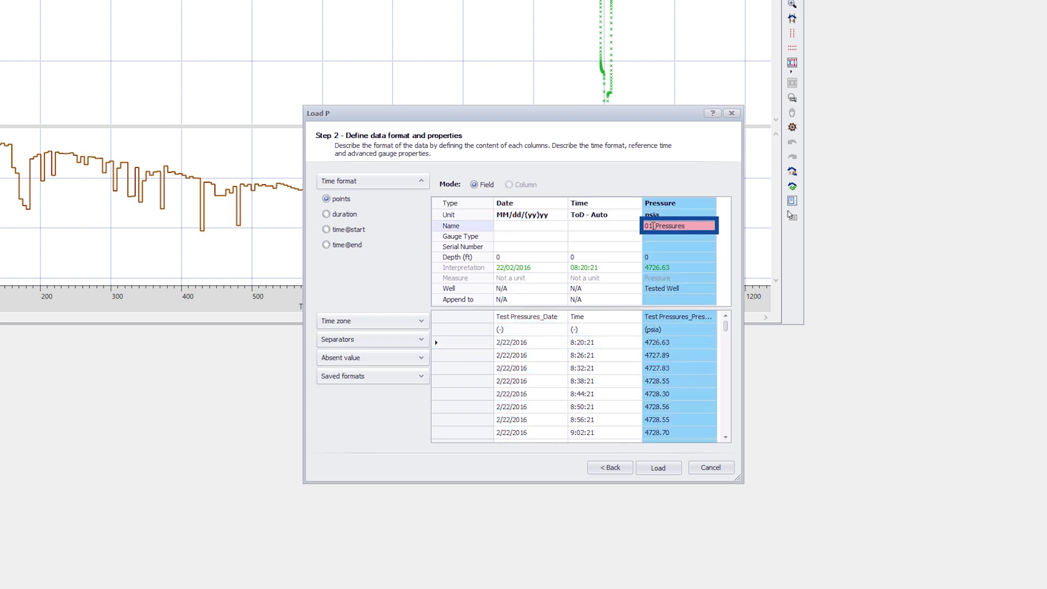
{"action": "key", "text": "BackSpace"}
{"action": "type", "text": "2"}
{"action": "left_click", "coordinate": [658, 468]}
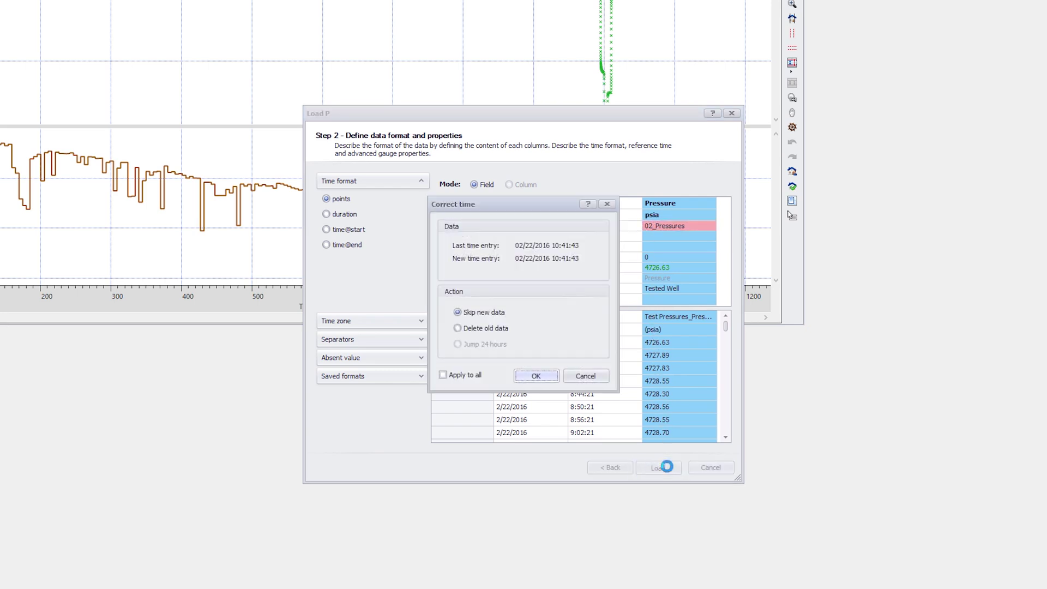
{"action": "left_click", "coordinate": [450, 378]}
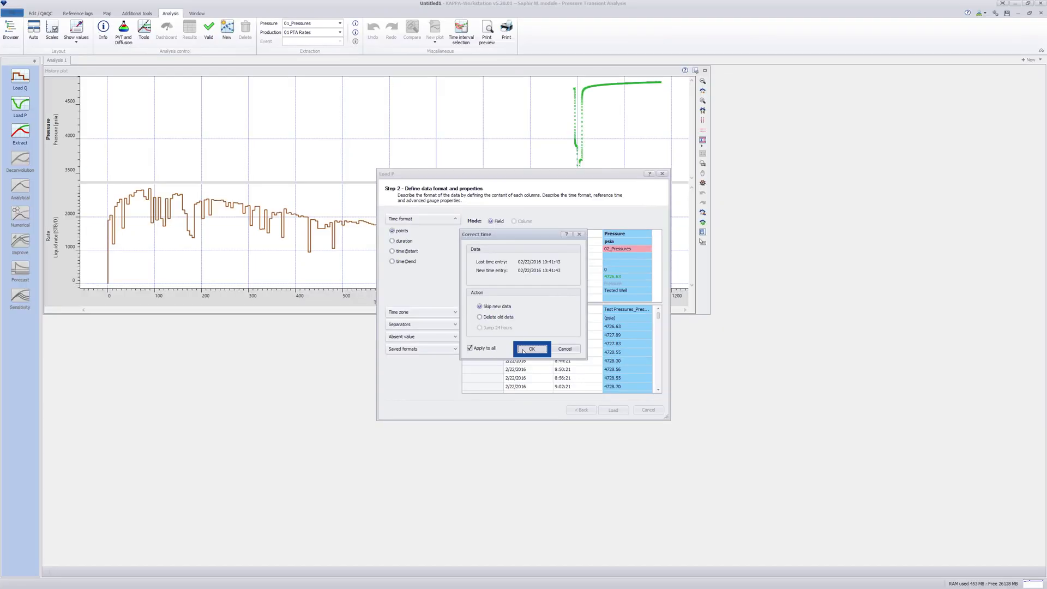
{"action": "left_click", "coordinate": [536, 376]}
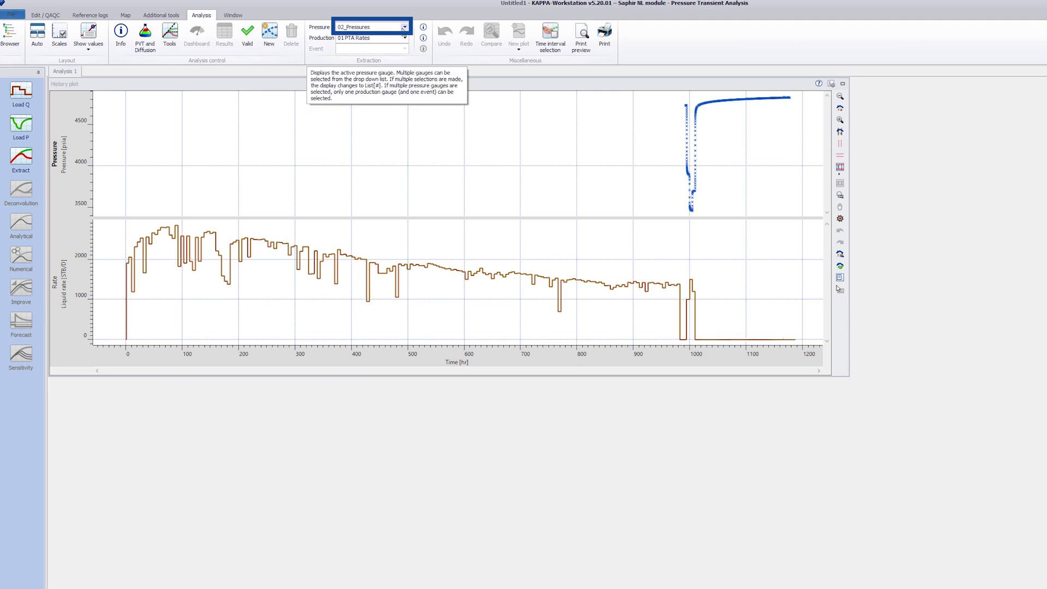
Check the pressure gauge list, switch to the Edit / QAQC view, and zoom to fit
{"action": "left_click", "coordinate": [404, 28]}
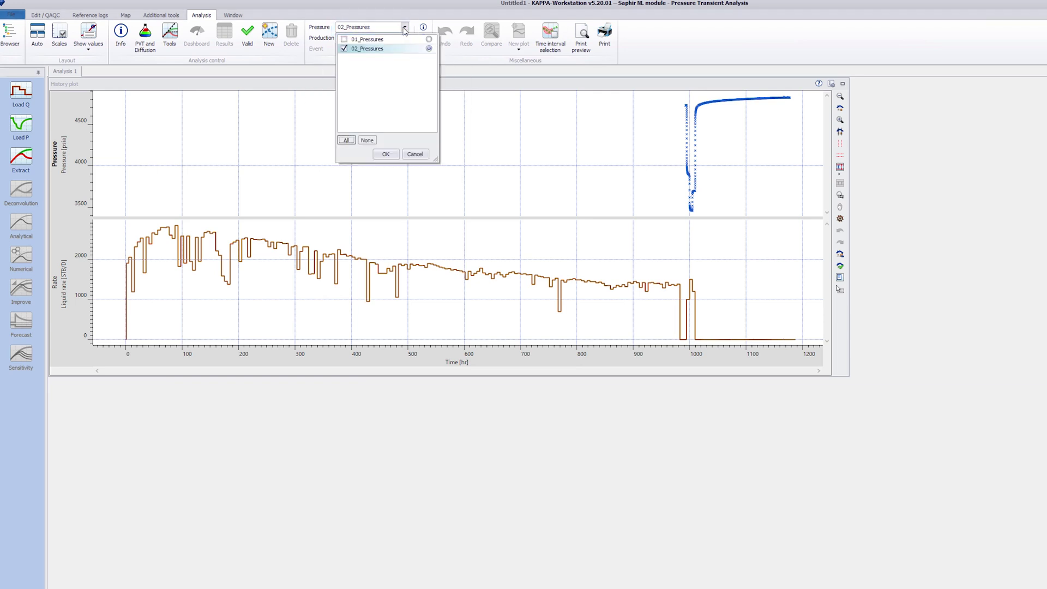
{"action": "left_click", "coordinate": [404, 30]}
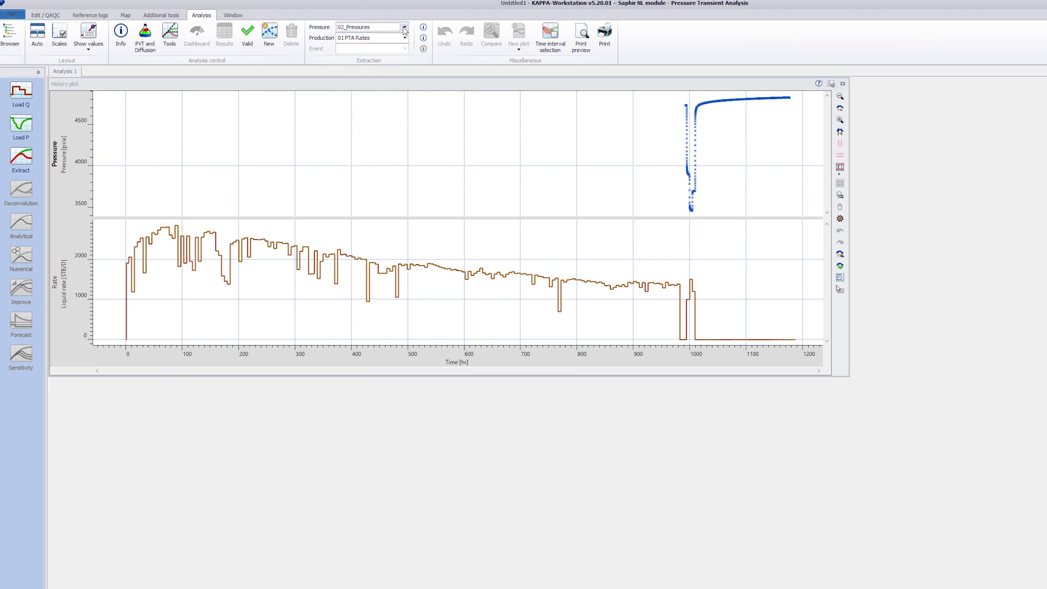
{"action": "left_click", "coordinate": [54, 17]}
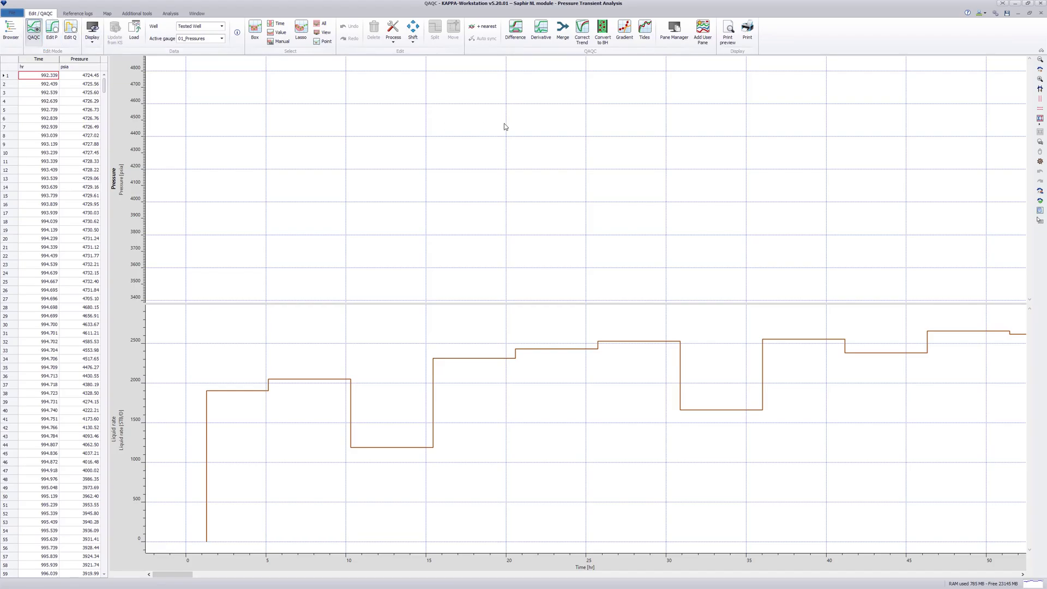
{"action": "left_click", "coordinate": [1040, 69]}
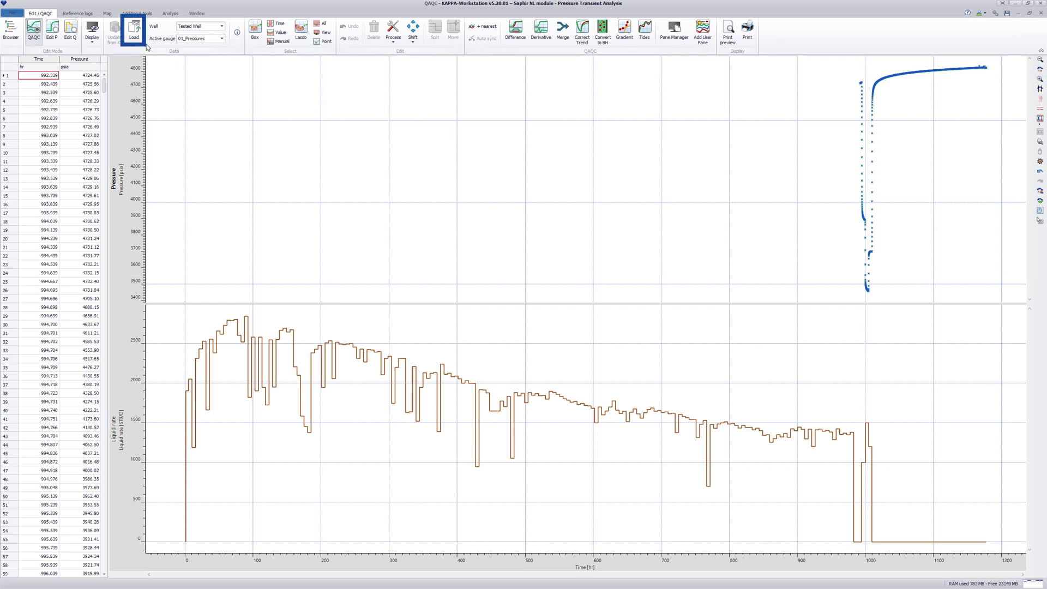
Import 01_Pressures.xlsx with the saved 'pressures' format, starting from the first data row
{"action": "left_click", "coordinate": [135, 31]}
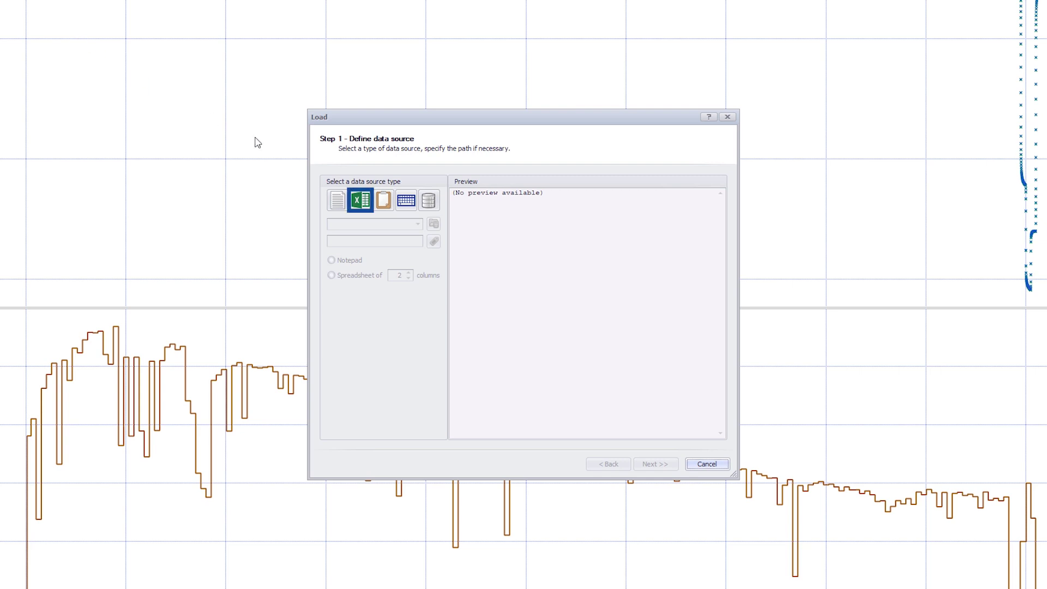
{"action": "left_click", "coordinate": [359, 201]}
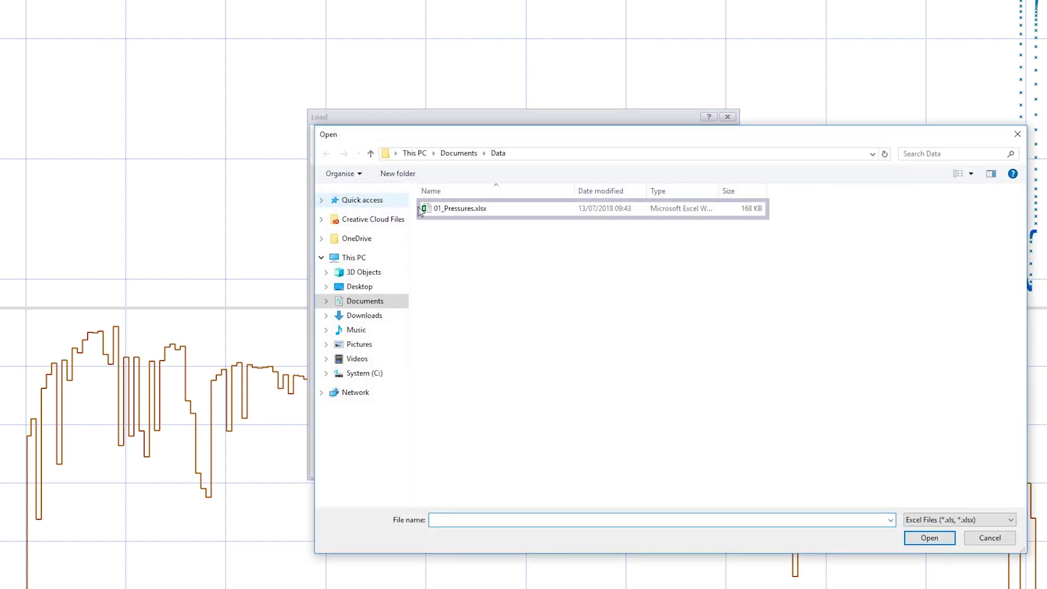
{"action": "left_click", "coordinate": [433, 208]}
{"action": "left_click", "coordinate": [929, 538]}
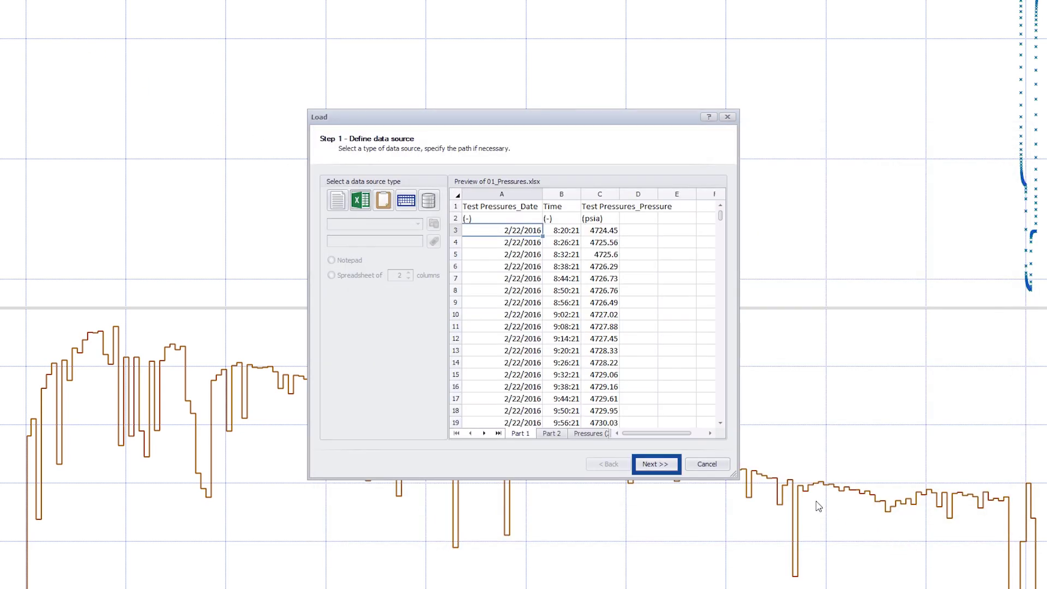
{"action": "left_click", "coordinate": [667, 465]}
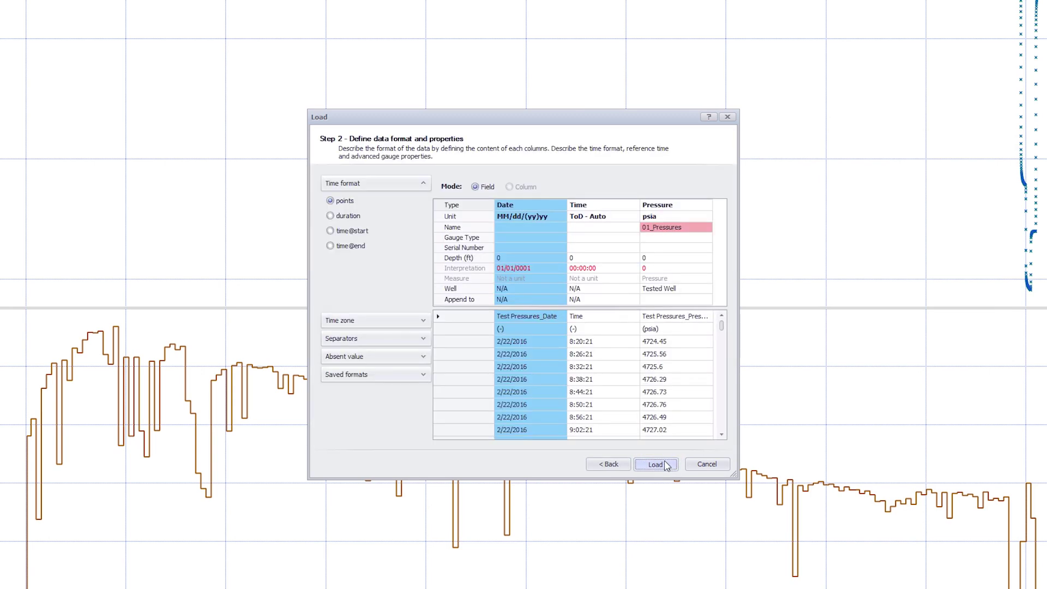
{"action": "left_click", "coordinate": [422, 375]}
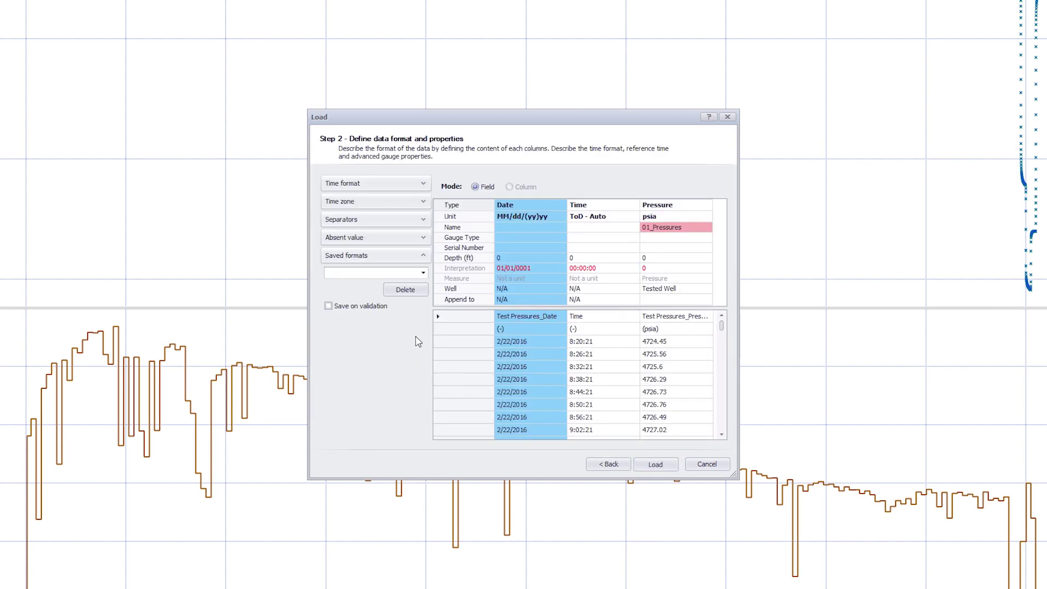
{"action": "left_click", "coordinate": [424, 273]}
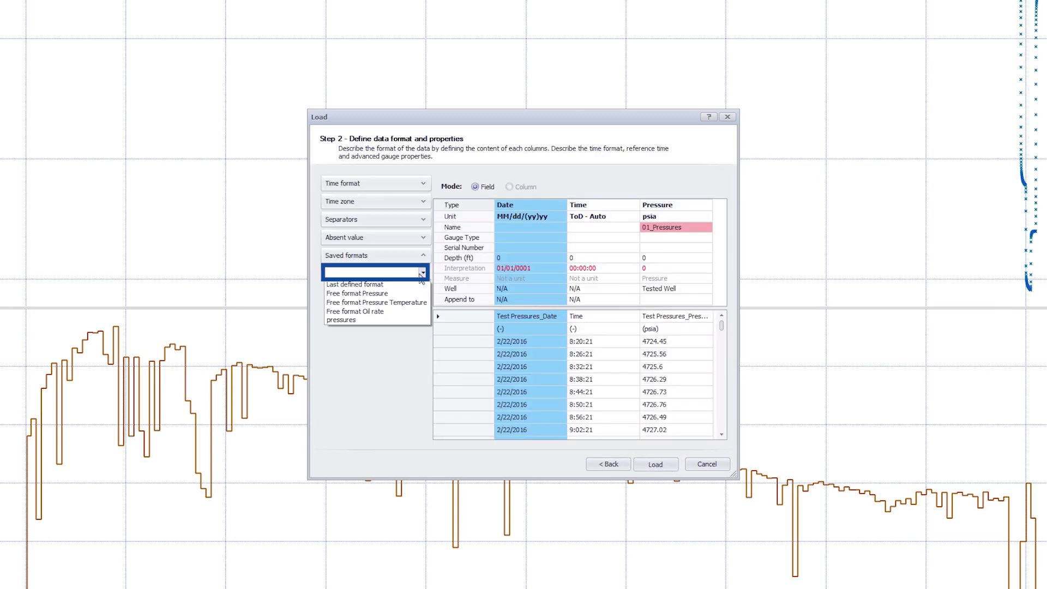
{"action": "left_click", "coordinate": [380, 322]}
{"action": "left_click", "coordinate": [450, 343]}
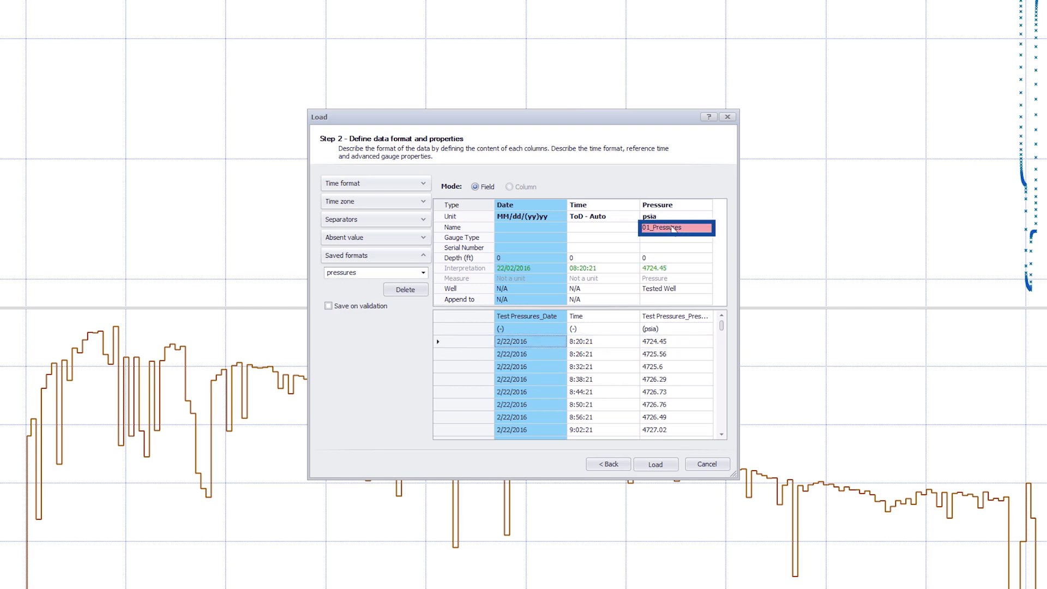
Rename the gauge to 01 and load it, skipping overlapping points for all conflicts
{"action": "left_click", "coordinate": [652, 227]}
{"action": "left_click_drag", "start_coordinate": [652, 228], "coordinate": [646, 228]}
{"action": "key", "text": "BackSpace"}
{"action": "key", "text": "Return"}
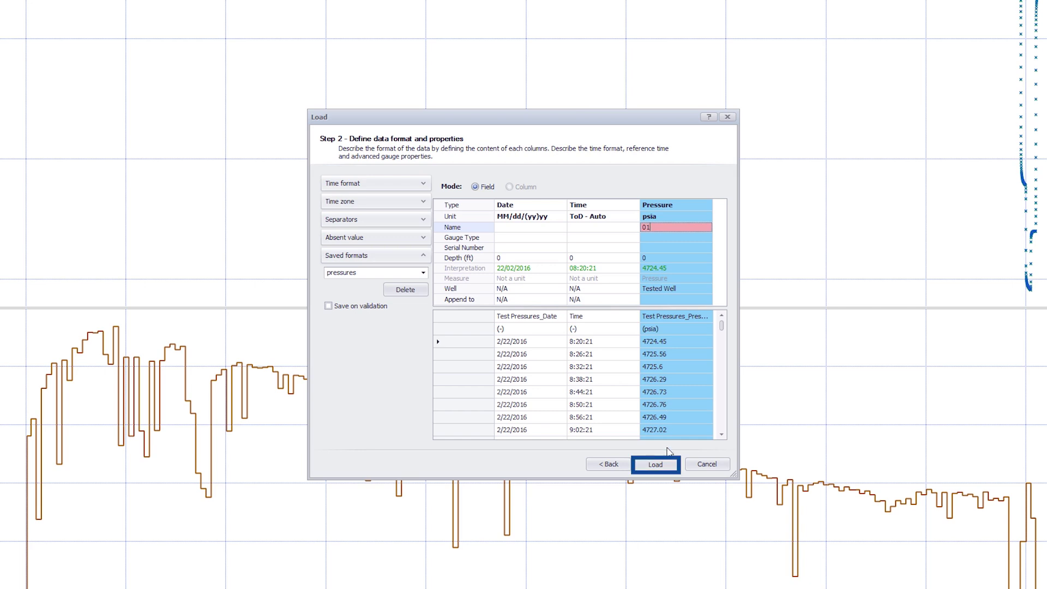
{"action": "left_click", "coordinate": [671, 465]}
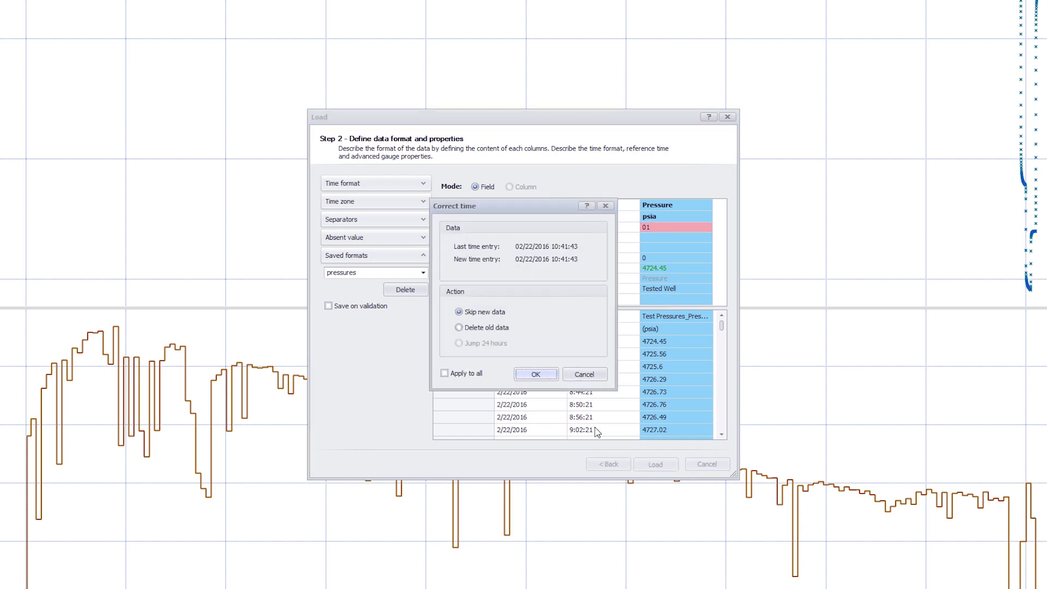
{"action": "left_click", "coordinate": [471, 376]}
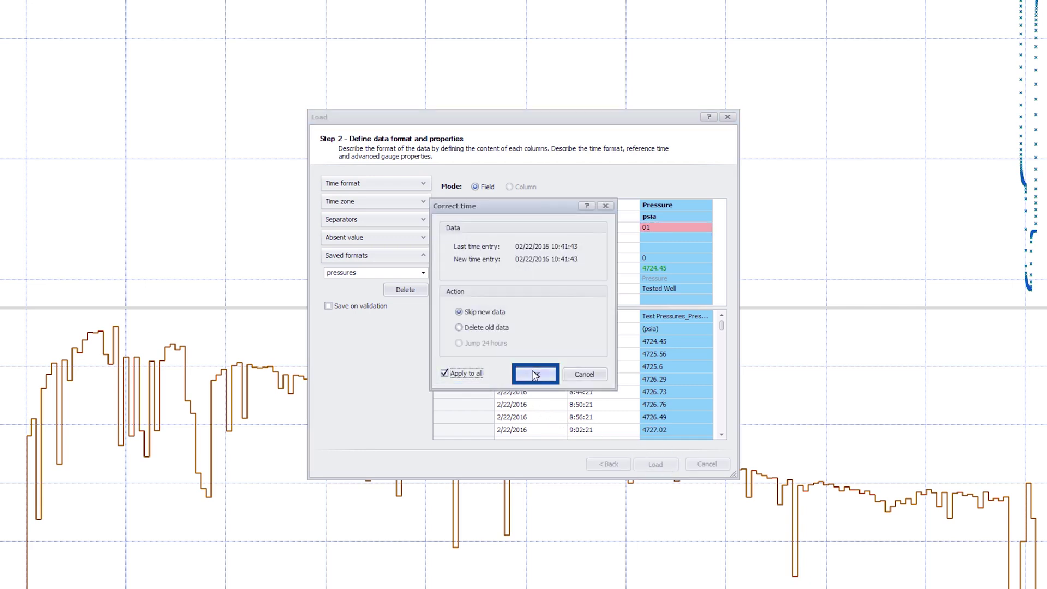
{"action": "left_click", "coordinate": [535, 373]}
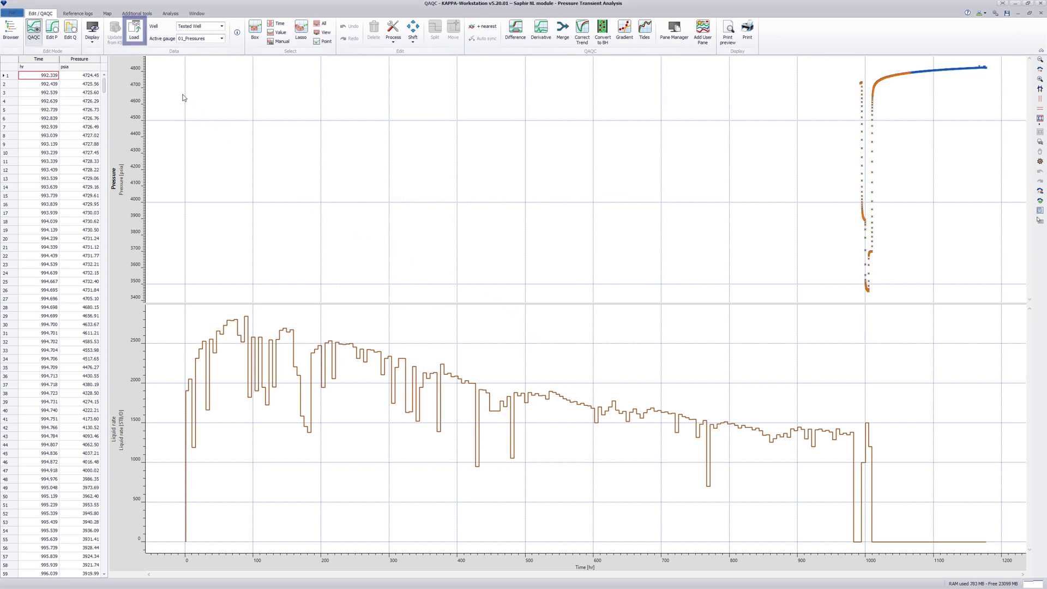
Import the Part 2 sheet of 01_Pressures.xlsx, starting from the first data row
{"action": "left_click", "coordinate": [133, 43]}
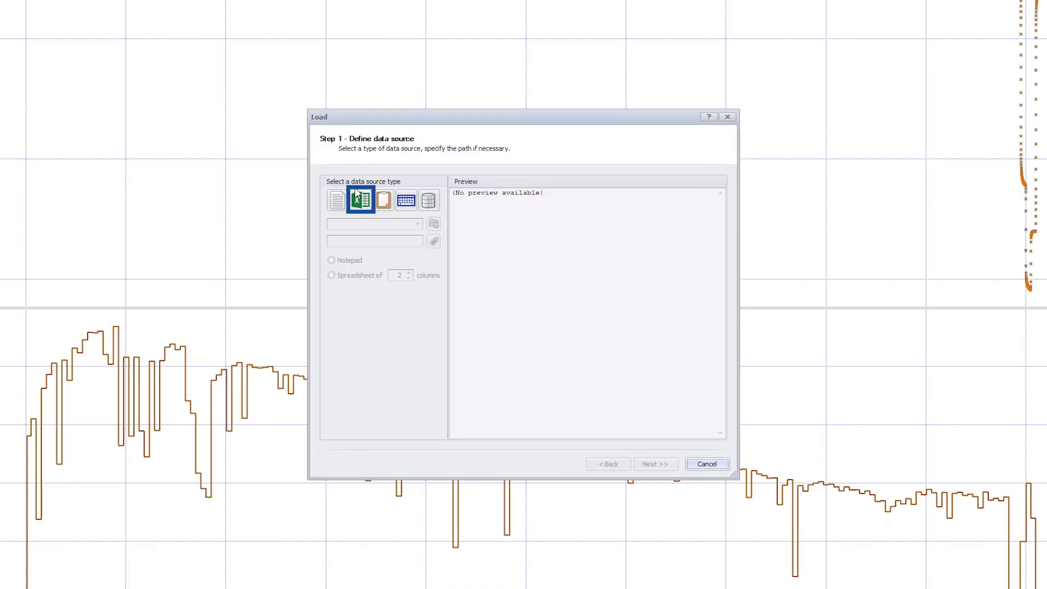
{"action": "left_click", "coordinate": [362, 199]}
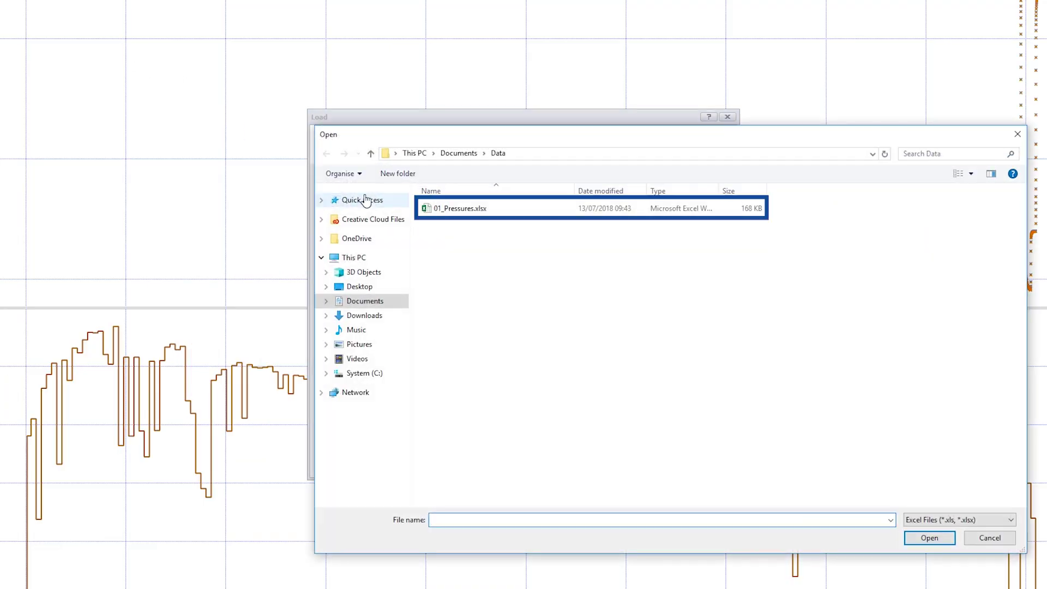
{"action": "left_click", "coordinate": [451, 212]}
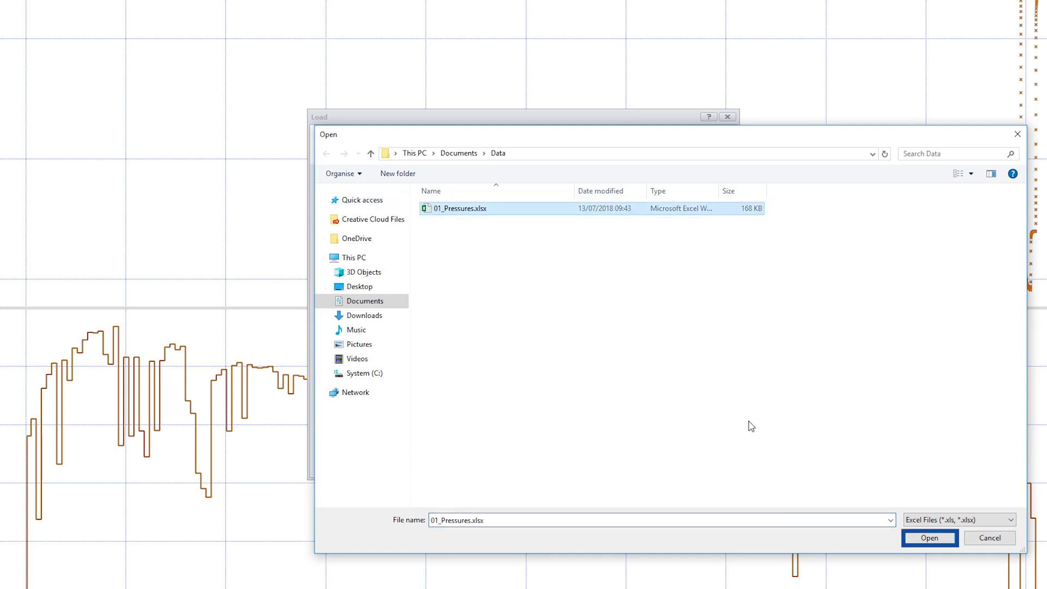
{"action": "left_click", "coordinate": [915, 537]}
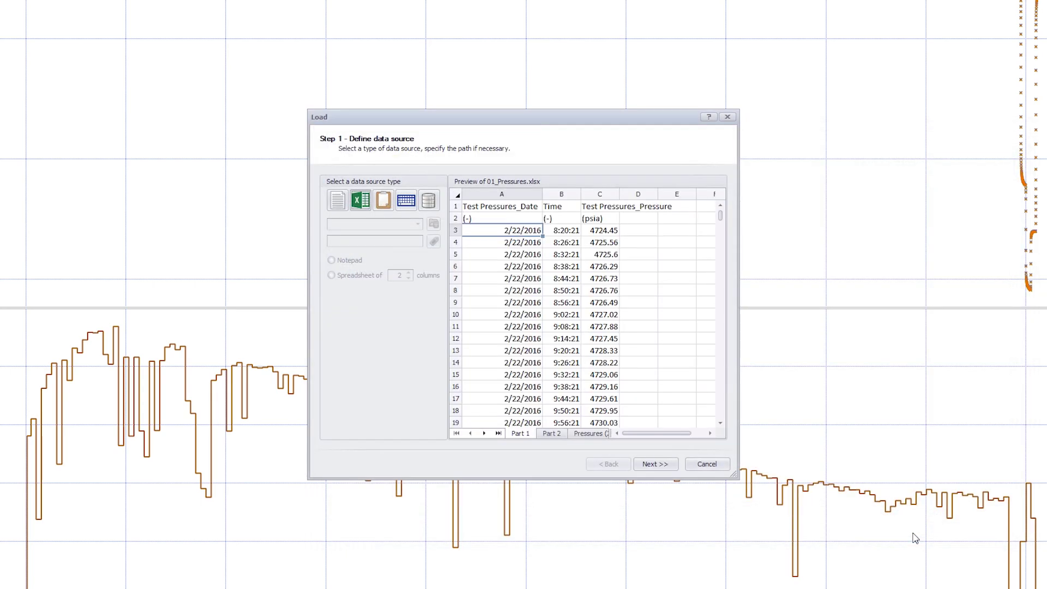
{"action": "left_click", "coordinate": [561, 437]}
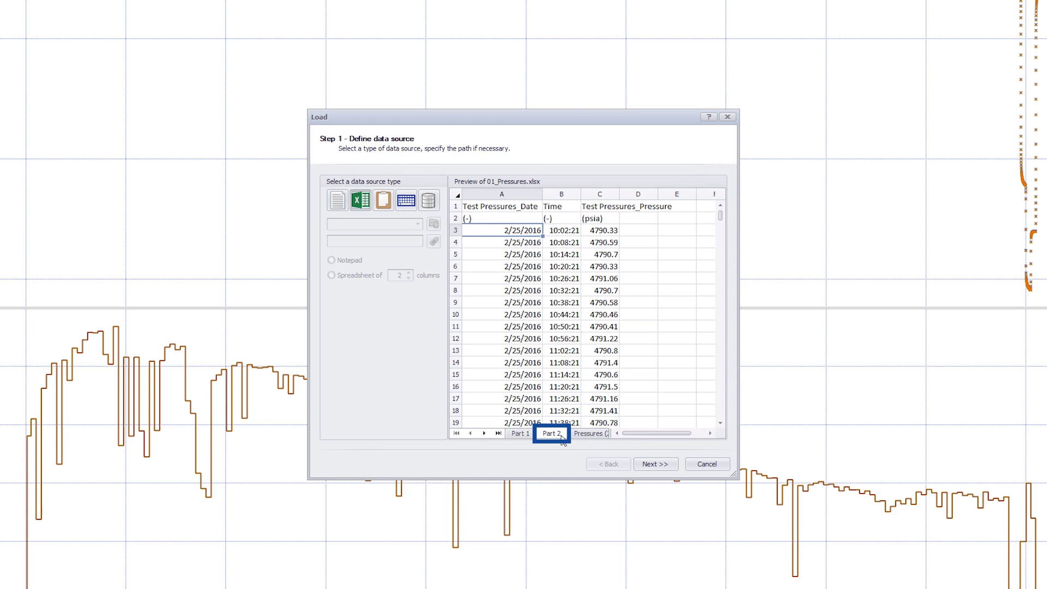
{"action": "left_click", "coordinate": [676, 468]}
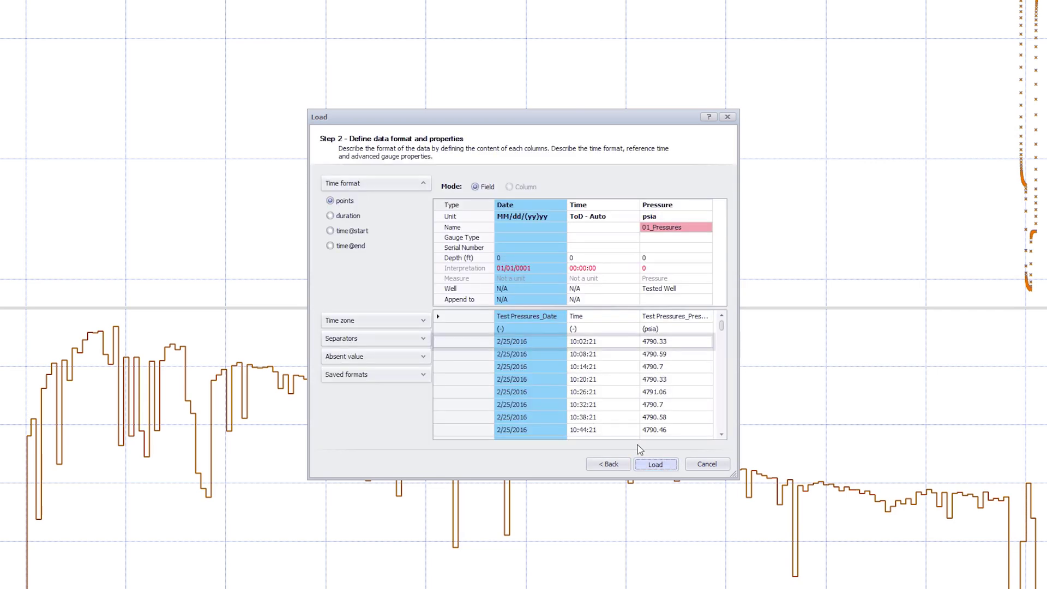
{"action": "left_click", "coordinate": [476, 341]}
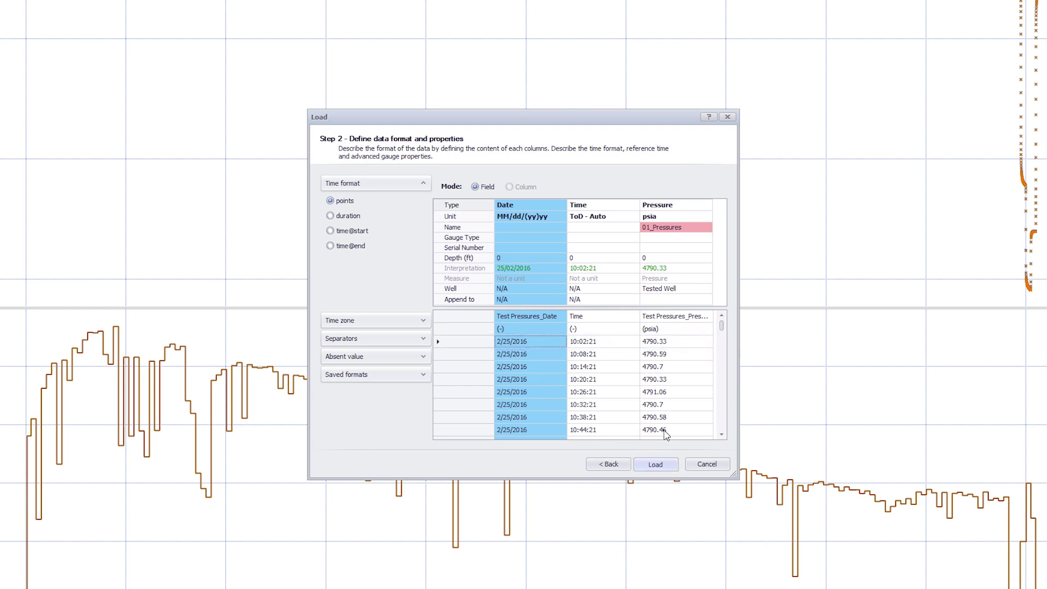
Name the pressure gauge 02 and load it, skipping overlapping times for all conflicts
{"action": "left_click", "coordinate": [650, 232]}
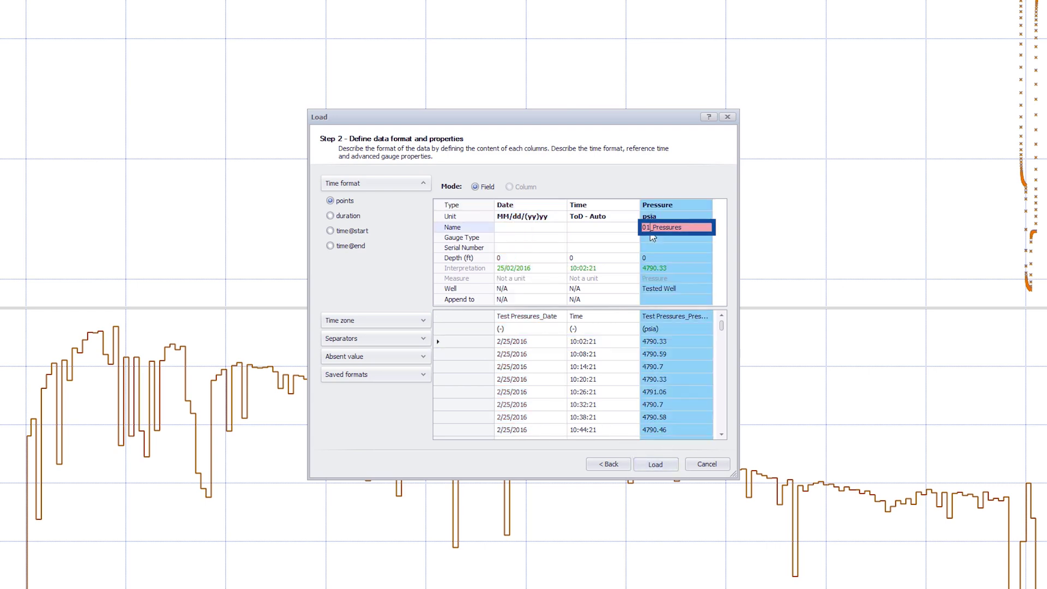
{"action": "left_click", "coordinate": [652, 231]}
{"action": "type", "text": "02"}
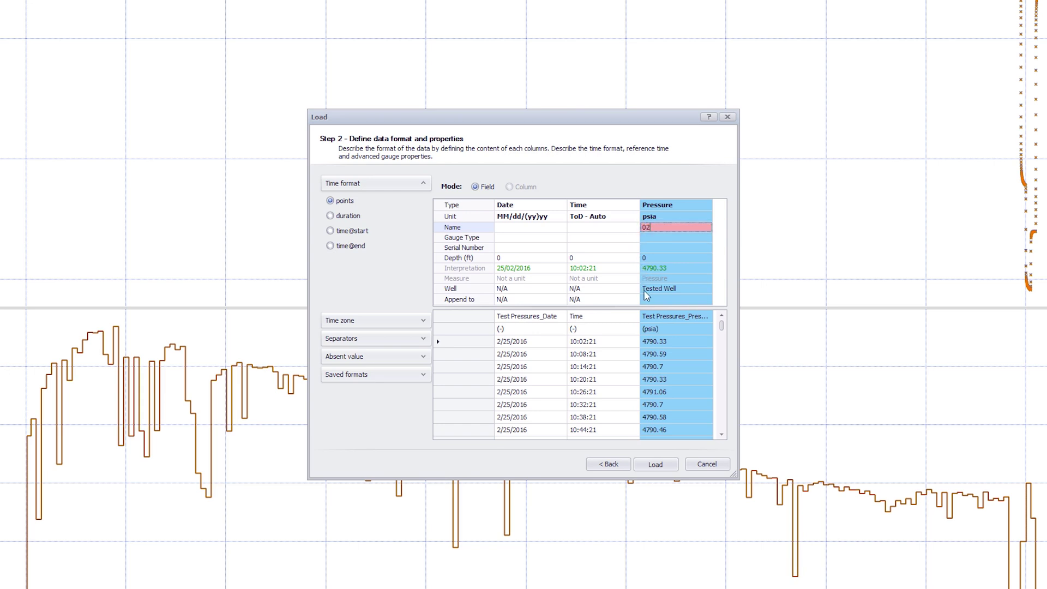
{"action": "left_click", "coordinate": [666, 465]}
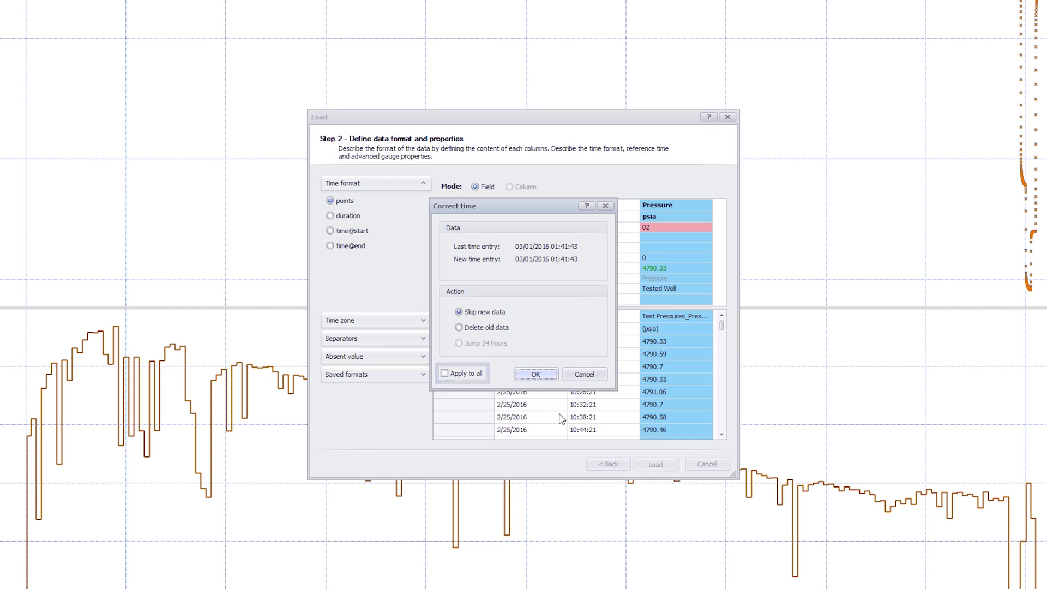
{"action": "left_click", "coordinate": [473, 375]}
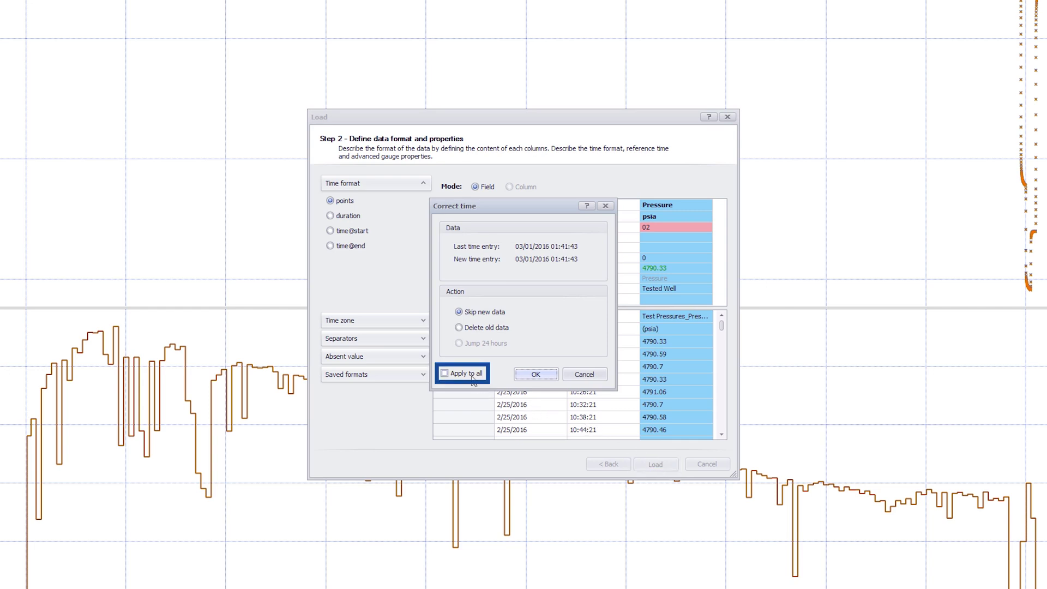
{"action": "left_click", "coordinate": [524, 377]}
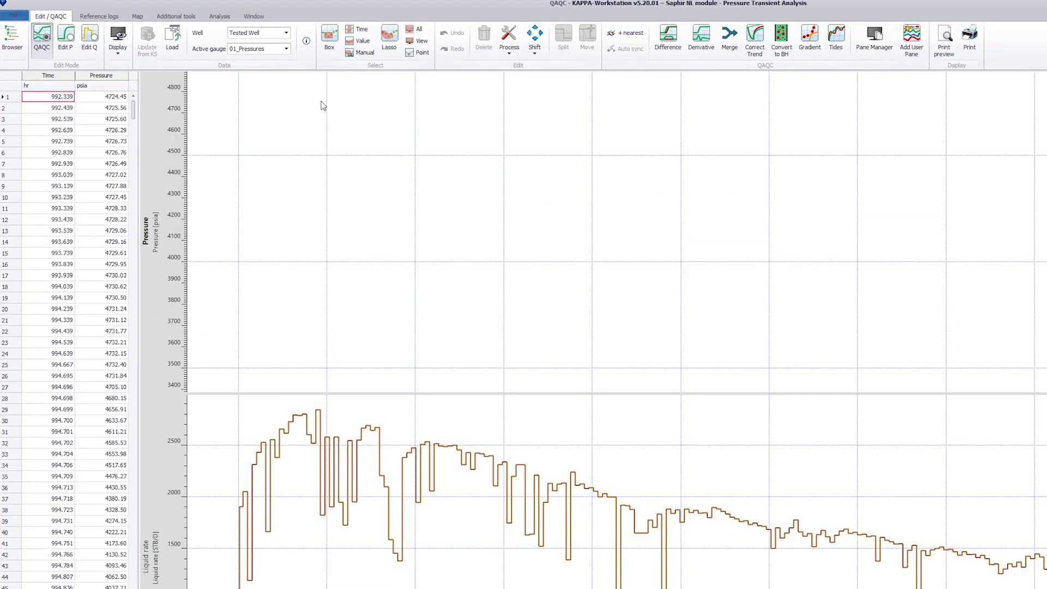
{"action": "left_click", "coordinate": [286, 49]}
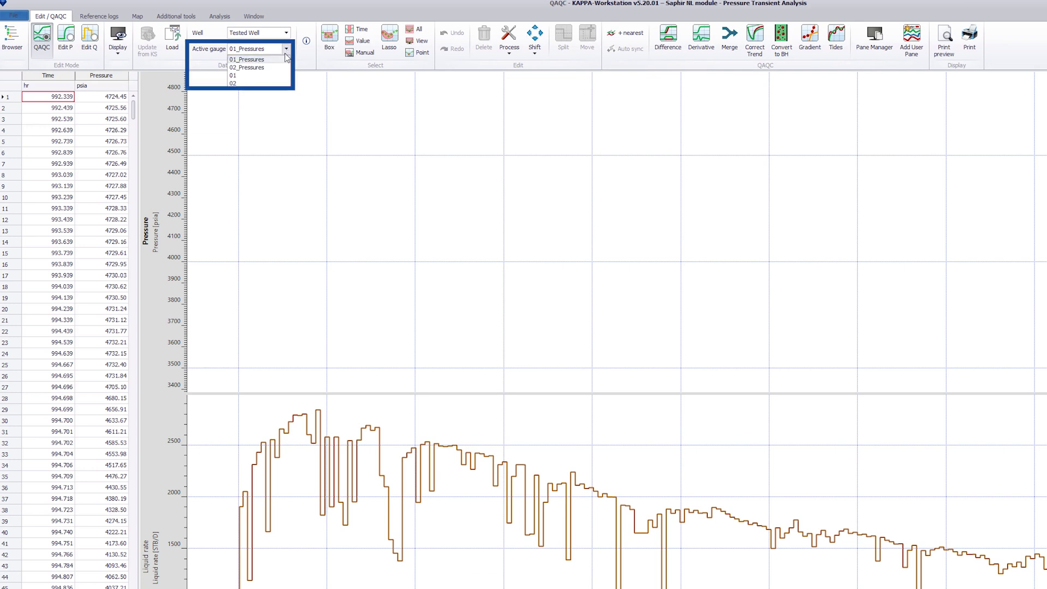
{"action": "left_click", "coordinate": [280, 99]}
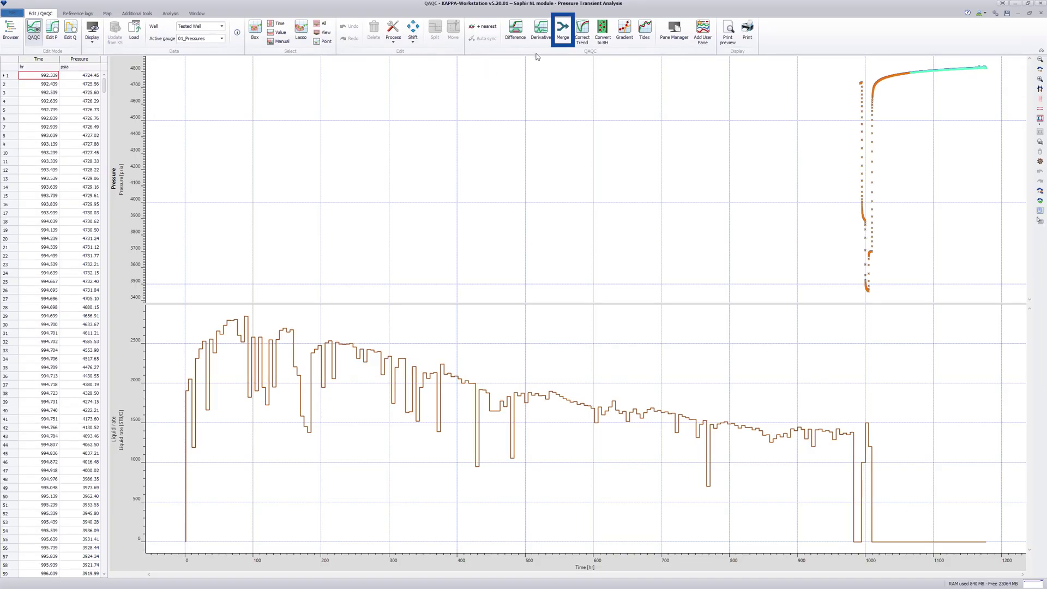
{"action": "left_click", "coordinate": [562, 38]}
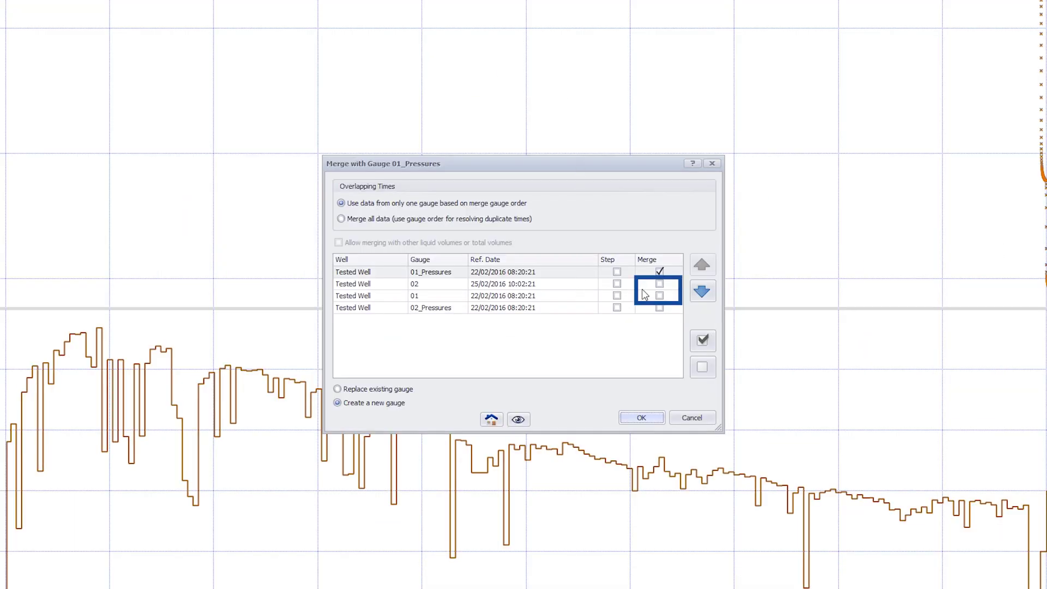
{"action": "left_click", "coordinate": [659, 283]}
{"action": "left_click", "coordinate": [659, 295]}
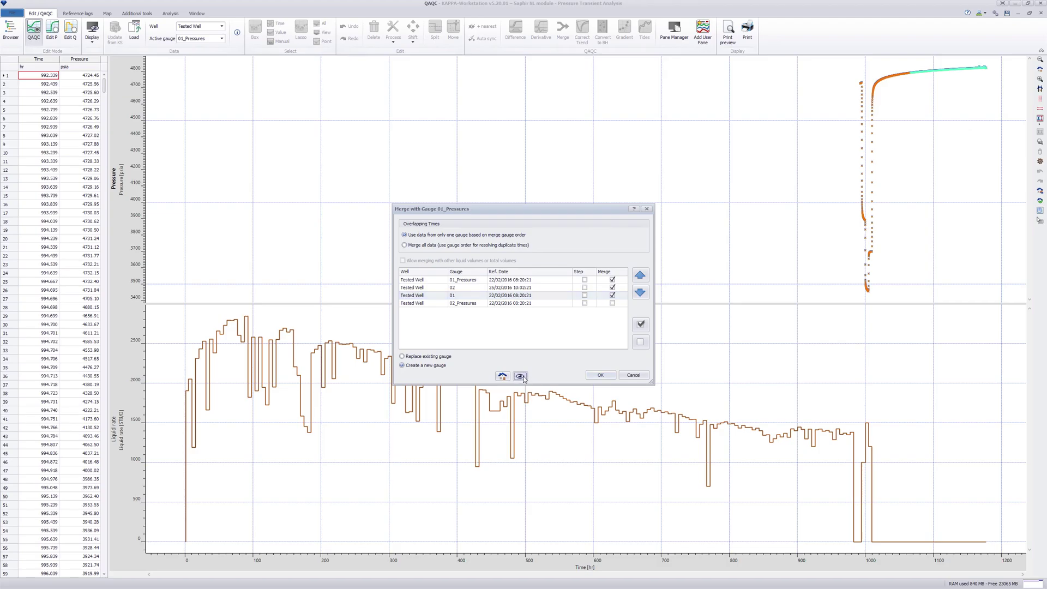
{"action": "left_click", "coordinate": [518, 418]}
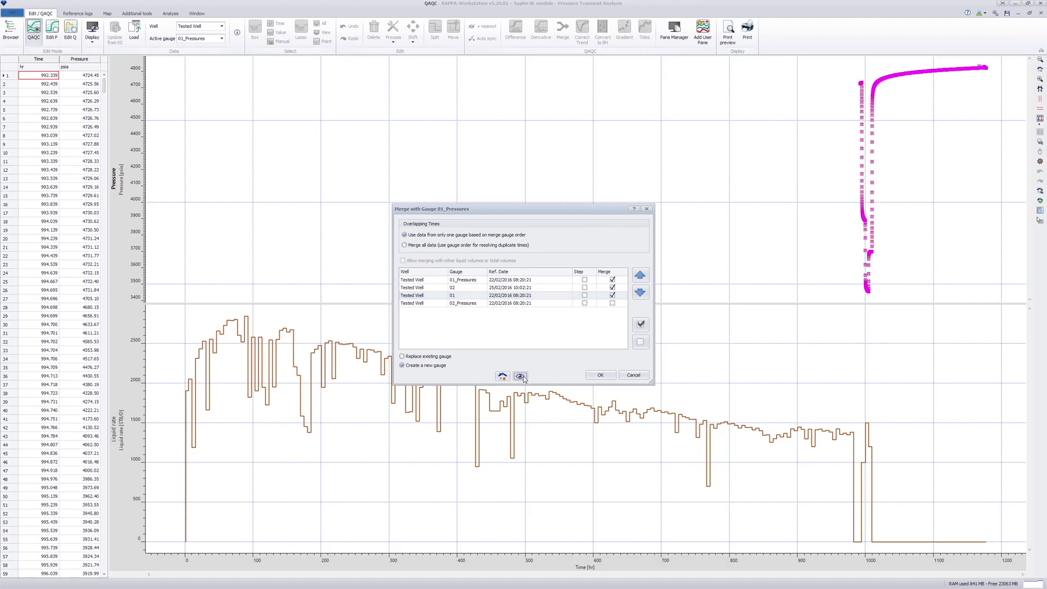
{"action": "left_click", "coordinate": [634, 375]}
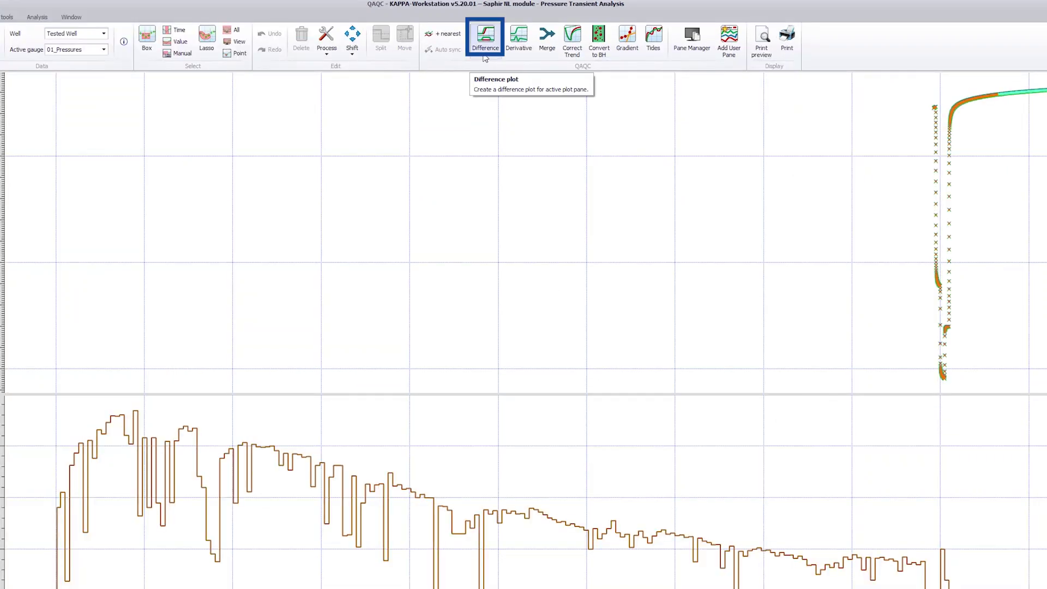
Add a pressure-difference pane referenced to 02_Pressures and zoom the time axis to the shut-in period
{"action": "left_click", "coordinate": [485, 54]}
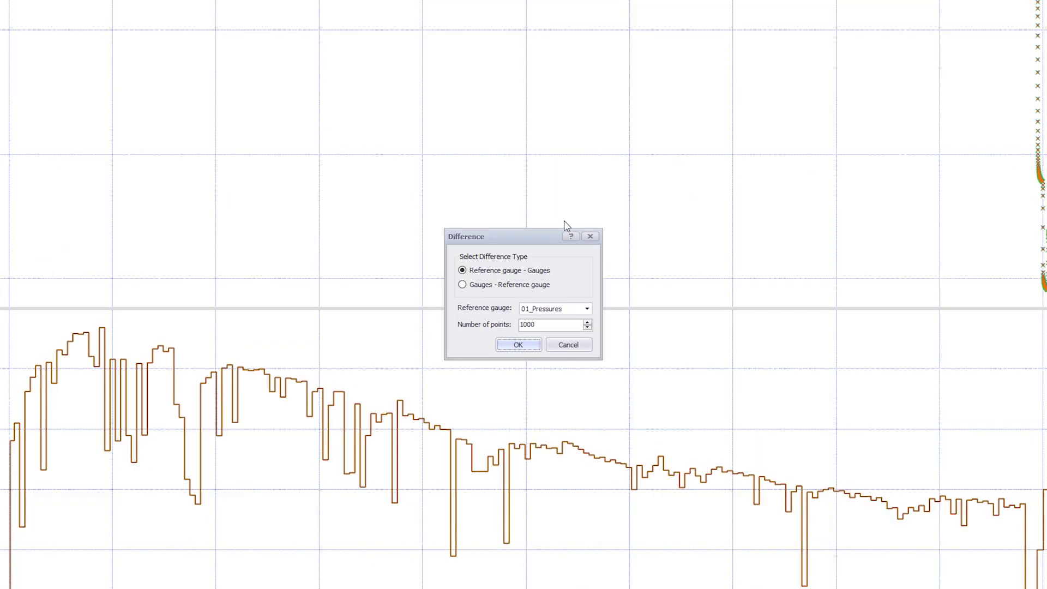
{"action": "left_click", "coordinate": [550, 394]}
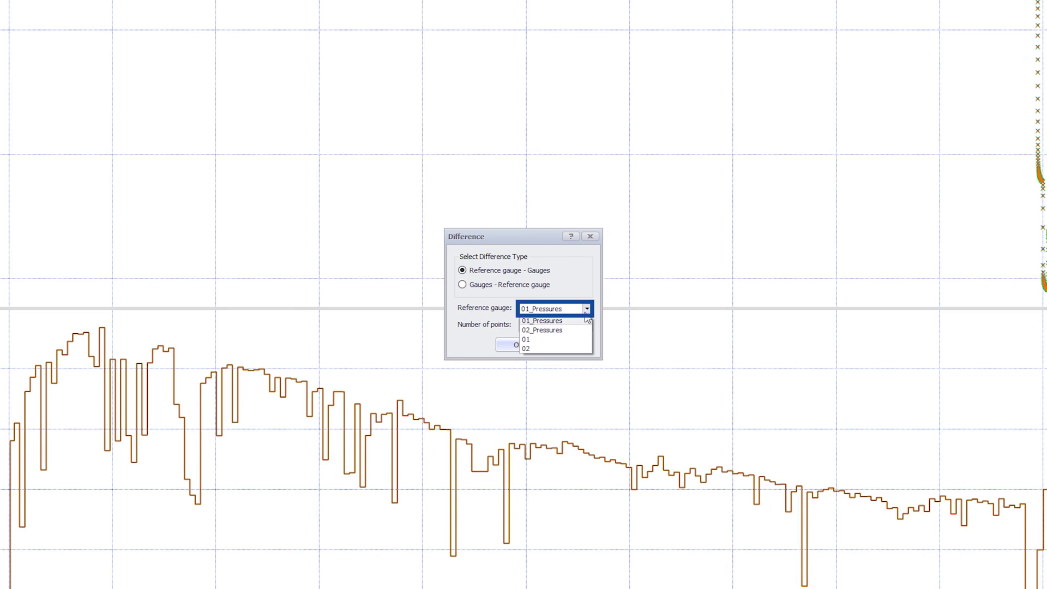
{"action": "left_click", "coordinate": [576, 329]}
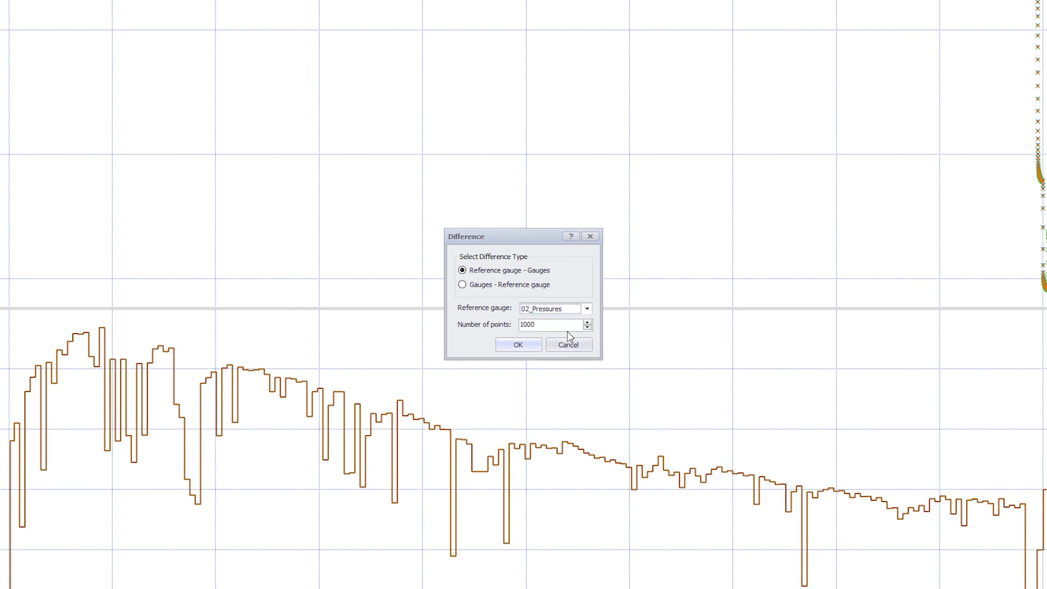
{"action": "left_click", "coordinate": [532, 345]}
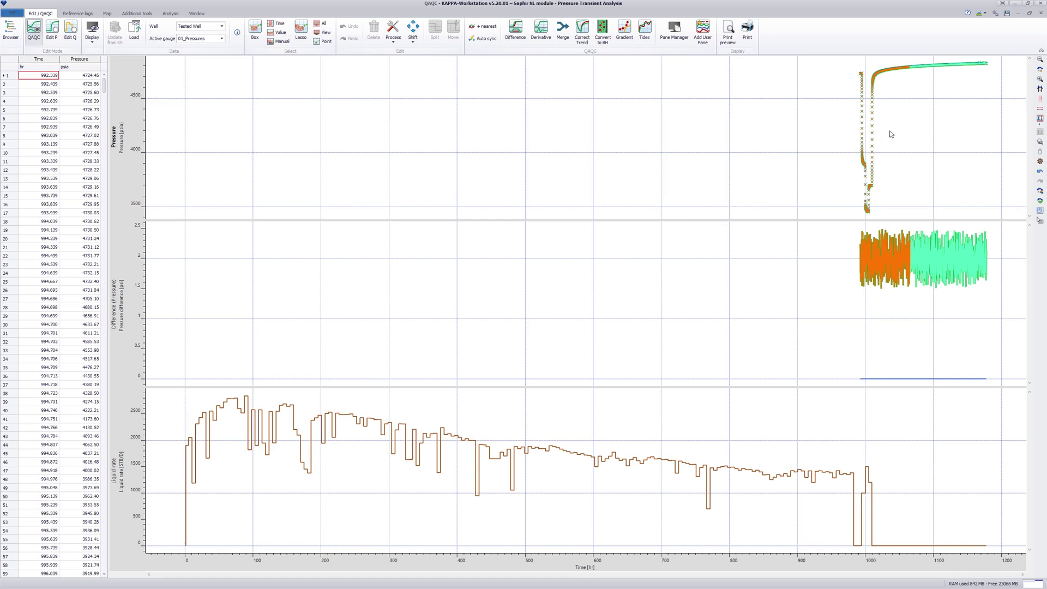
{"action": "left_click", "coordinate": [1039, 100]}
{"action": "left_click_drag", "start_coordinate": [1000, 129], "coordinate": [854, 124]}
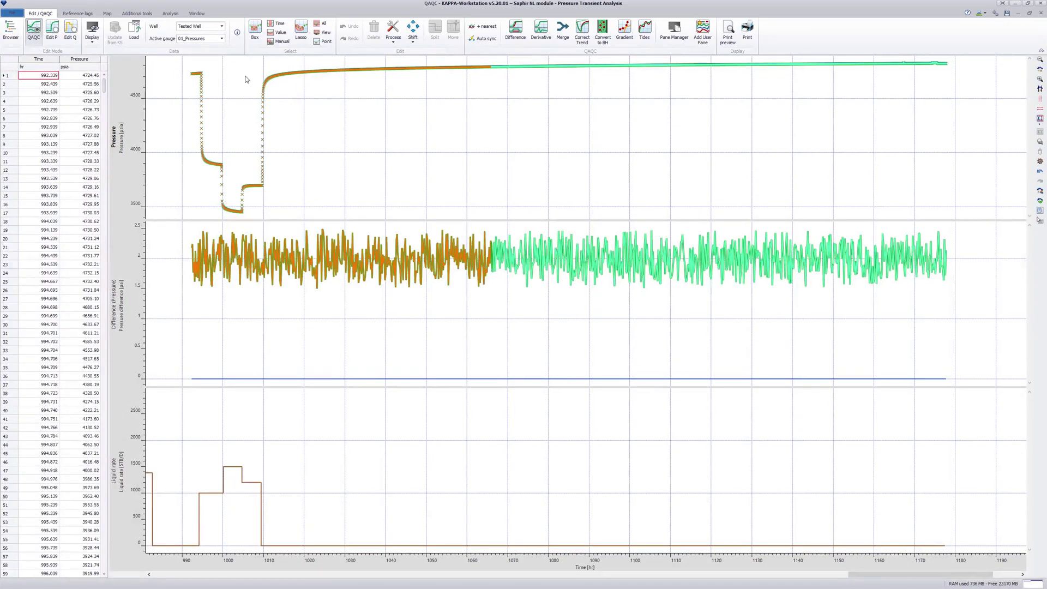
Switch to pressure editing showing only the 01_Pressures gauge, with 02 hidden
{"action": "left_click", "coordinate": [52, 30]}
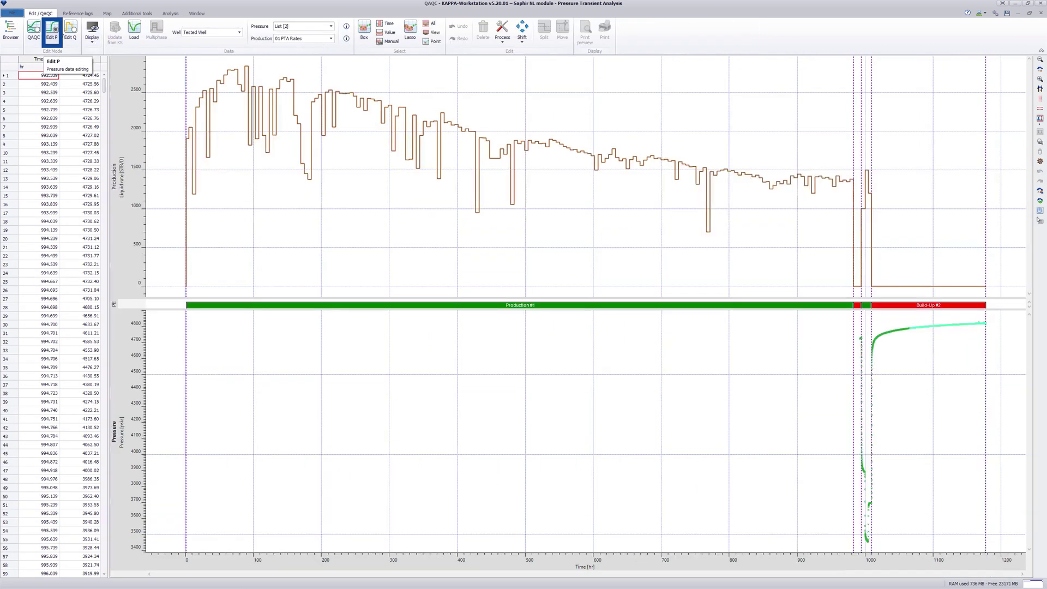
{"action": "left_click", "coordinate": [330, 26]}
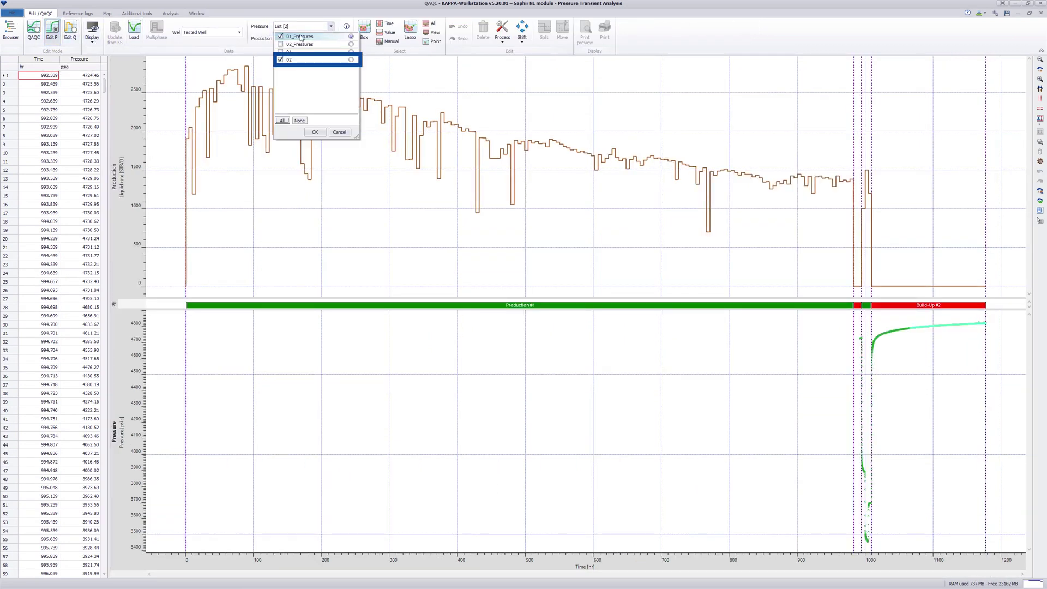
{"action": "left_click", "coordinate": [280, 60]}
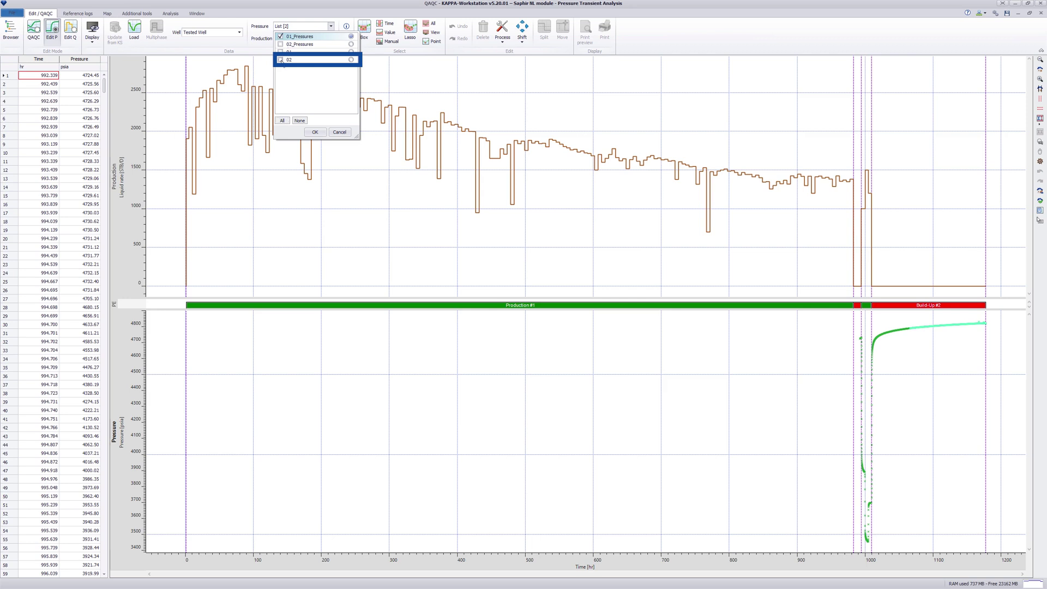
{"action": "left_click", "coordinate": [315, 132]}
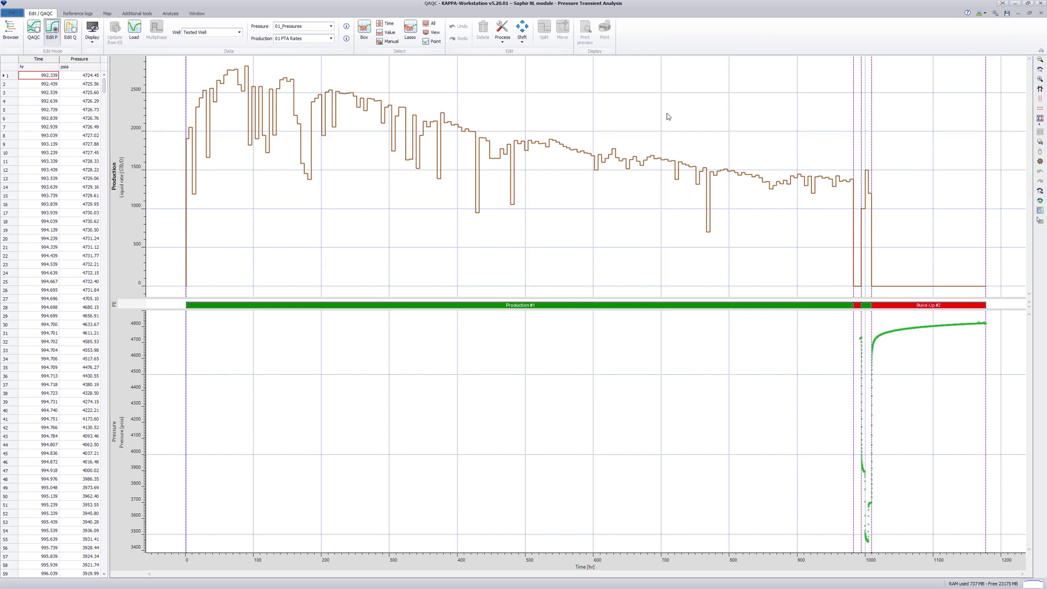
Zoom to the last build-up hours, about 1161–1185 hr and around 4820 psi
{"action": "left_click", "coordinate": [1040, 99]}
{"action": "left_click_drag", "start_coordinate": [978, 323], "coordinate": [994, 325]}
{"action": "left_click", "coordinate": [1040, 108]}
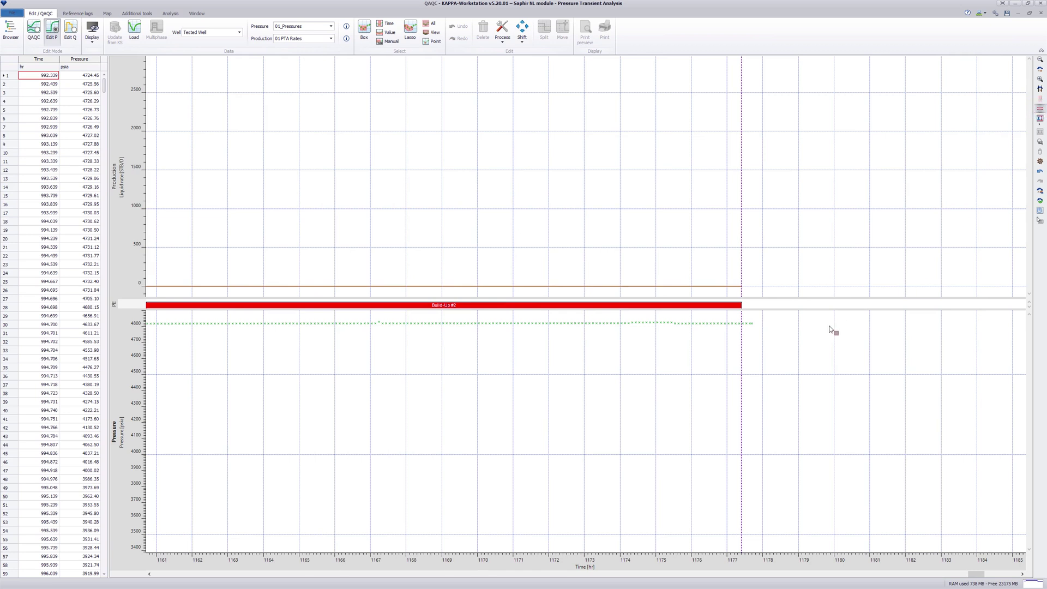
{"action": "left_click_drag", "start_coordinate": [751, 332], "coordinate": [749, 315]}
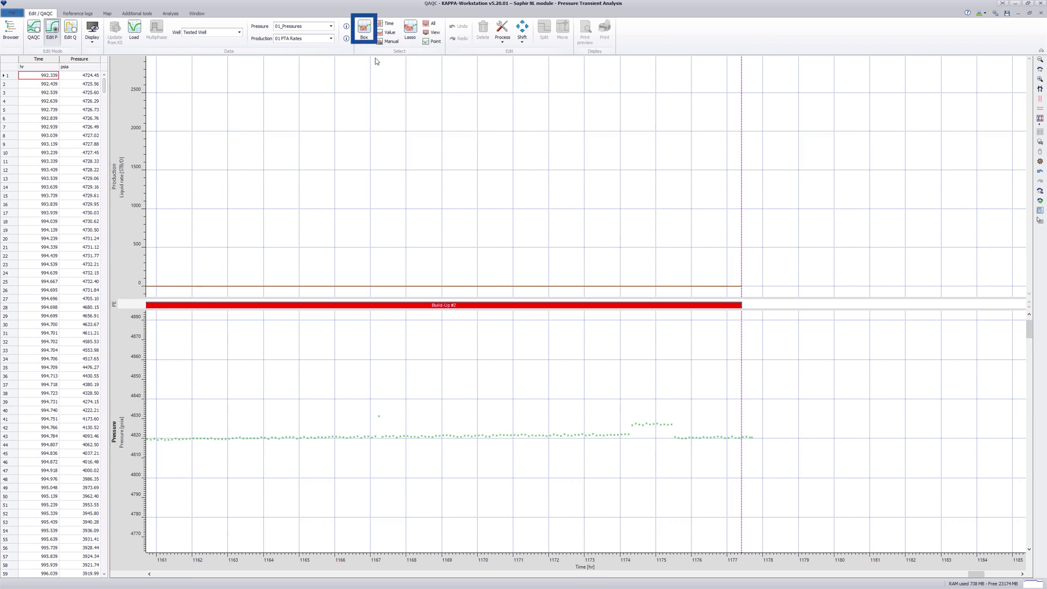
Box-select the outlier point near 1167 hr and delete it into a new gauge named Edited
{"action": "left_click", "coordinate": [361, 33]}
{"action": "left_click_drag", "start_coordinate": [370, 408], "coordinate": [387, 423]}
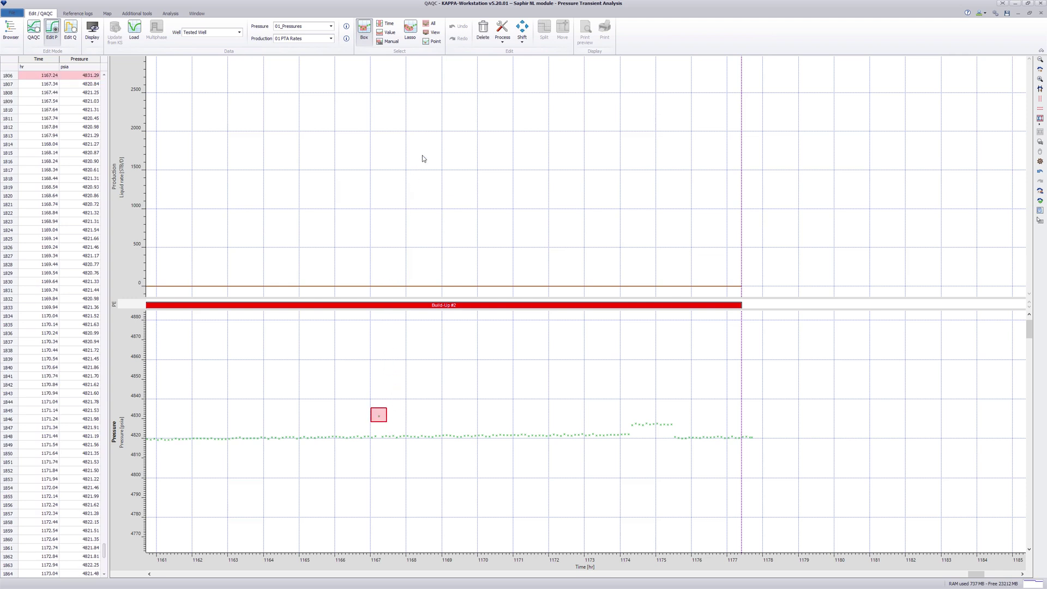
{"action": "left_click", "coordinate": [483, 30]}
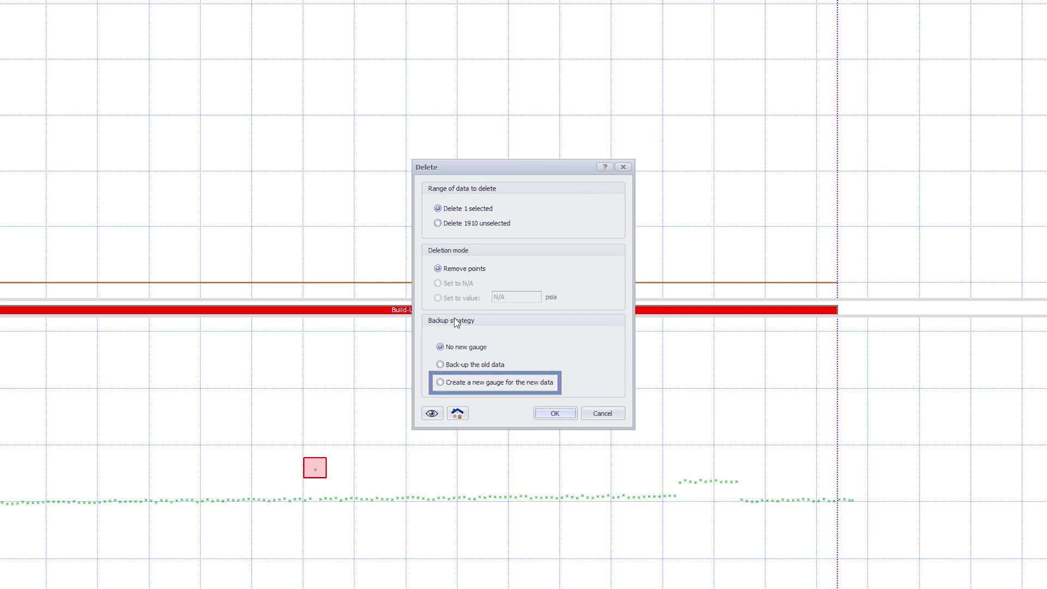
{"action": "left_click", "coordinate": [441, 382]}
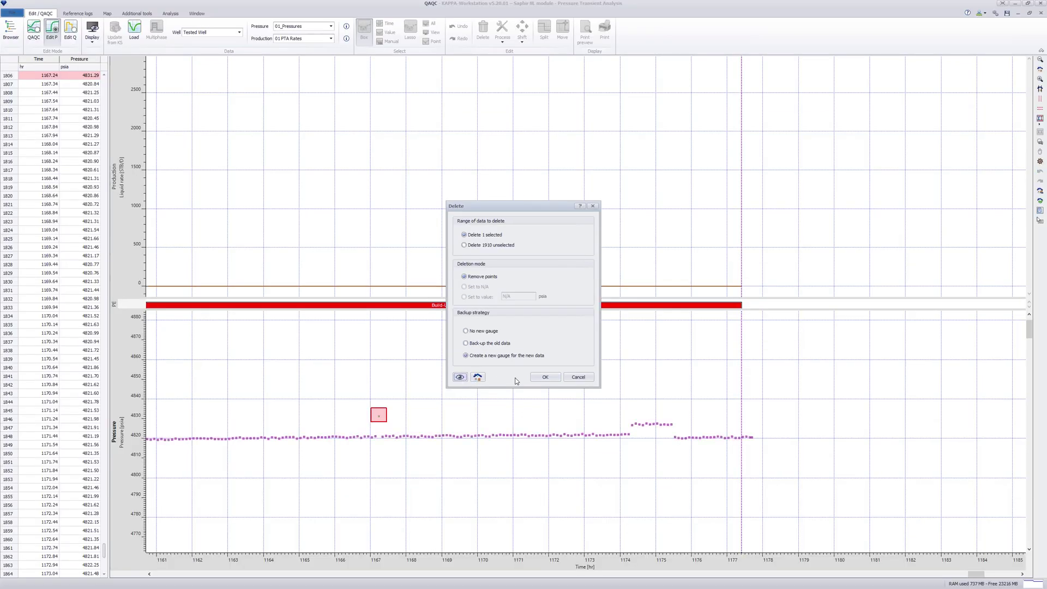
{"action": "left_click", "coordinate": [540, 377]}
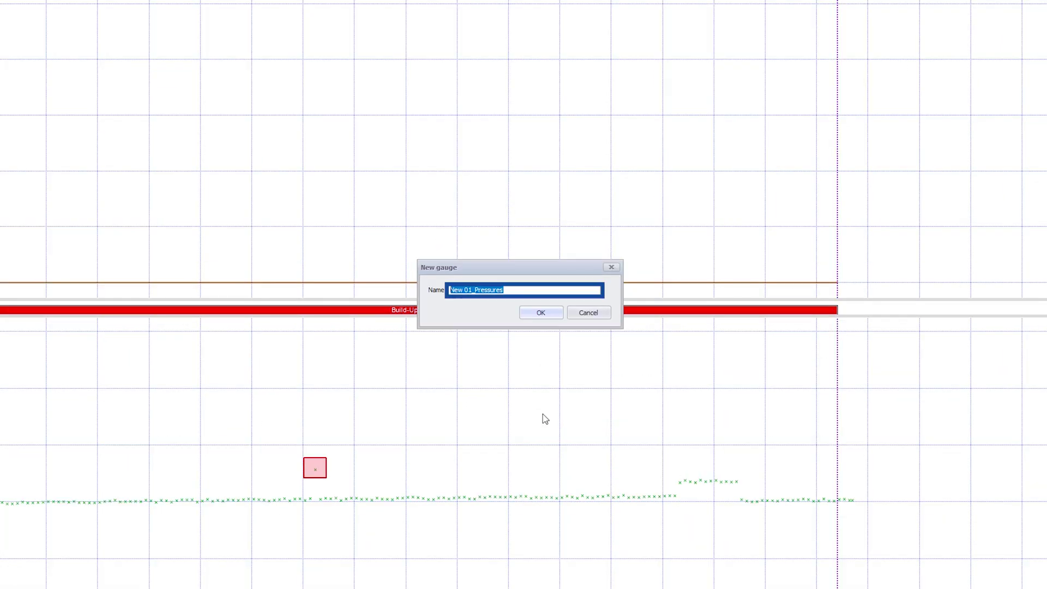
{"action": "type", "text": "Edited"}
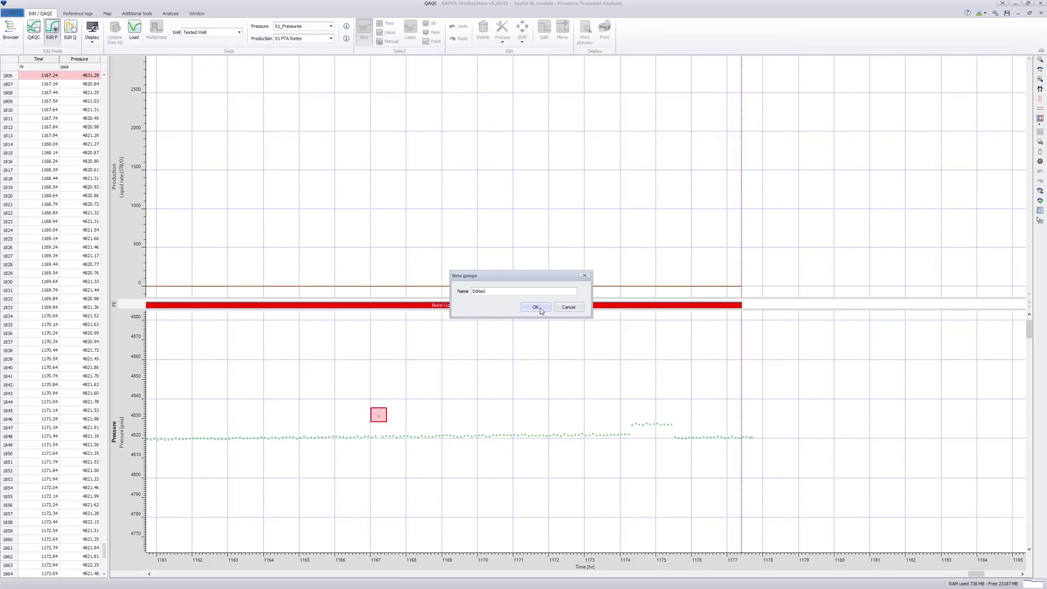
{"action": "left_click", "coordinate": [536, 307]}
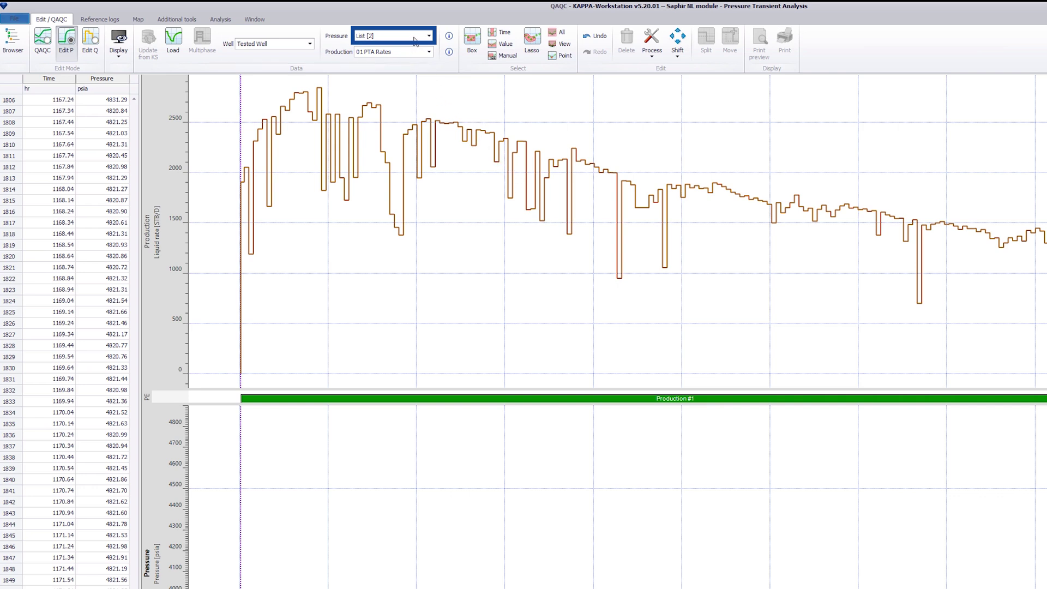
Display only the Edited pressure gauge, hiding 01_Pressures
{"action": "left_click", "coordinate": [415, 37]}
{"action": "left_click", "coordinate": [368, 90]}
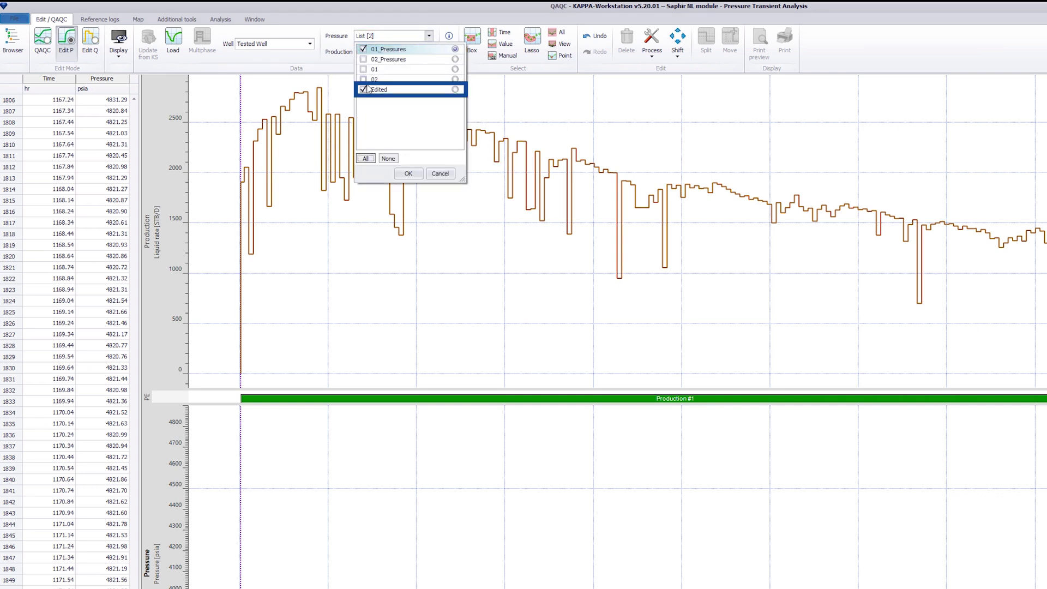
{"action": "left_click", "coordinate": [369, 91]}
{"action": "left_click", "coordinate": [364, 49]}
{"action": "left_click", "coordinate": [364, 50]}
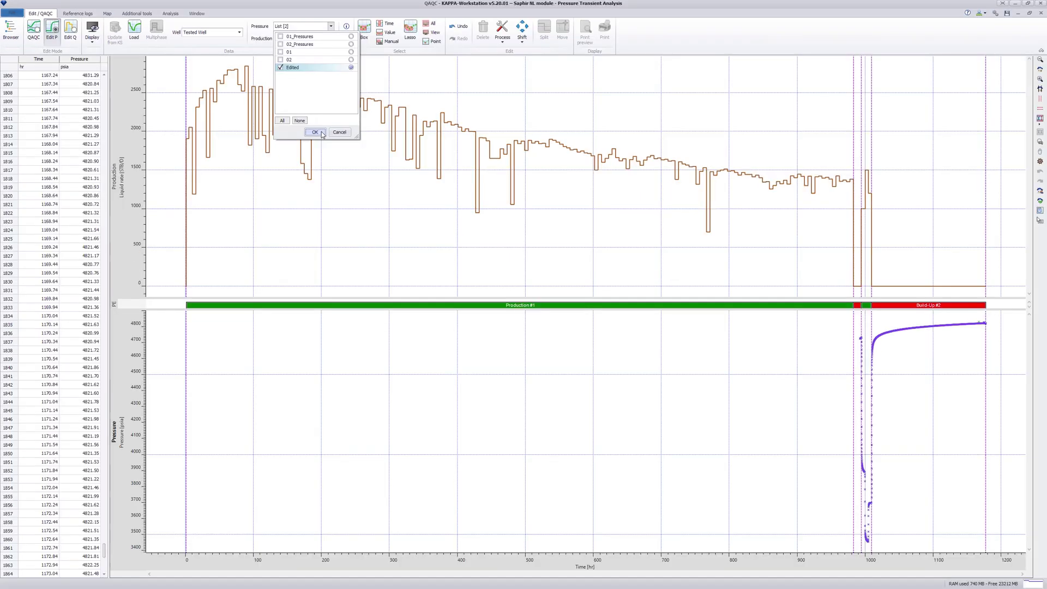
{"action": "left_click", "coordinate": [321, 133]}
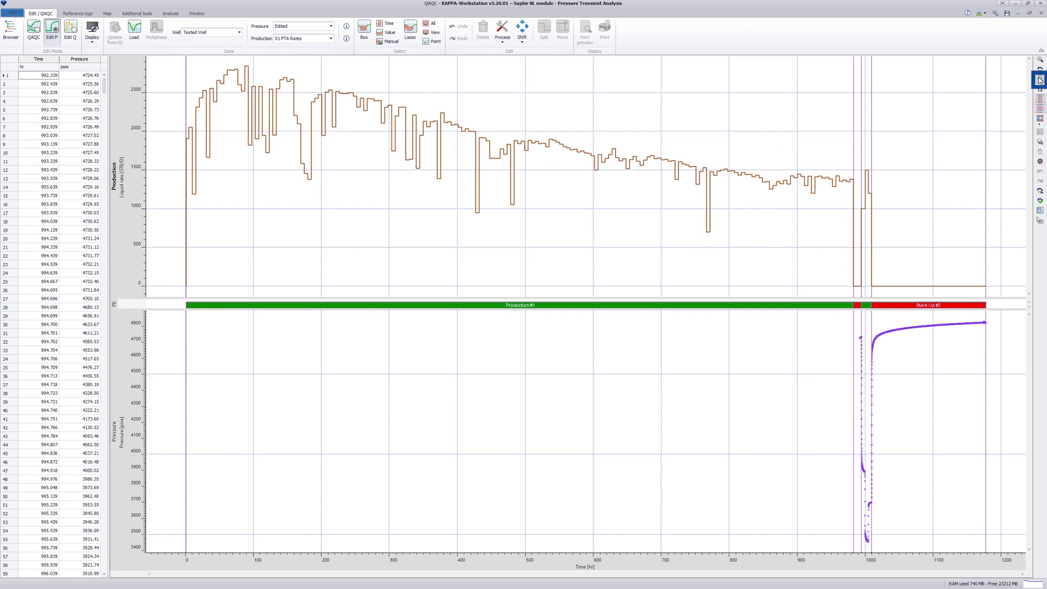
Zoom on the end of Build-Up #2 and lasso-delete the 12 raised points near 1174–1175 hr
{"action": "left_click_drag", "start_coordinate": [978, 313], "coordinate": [991, 335]}
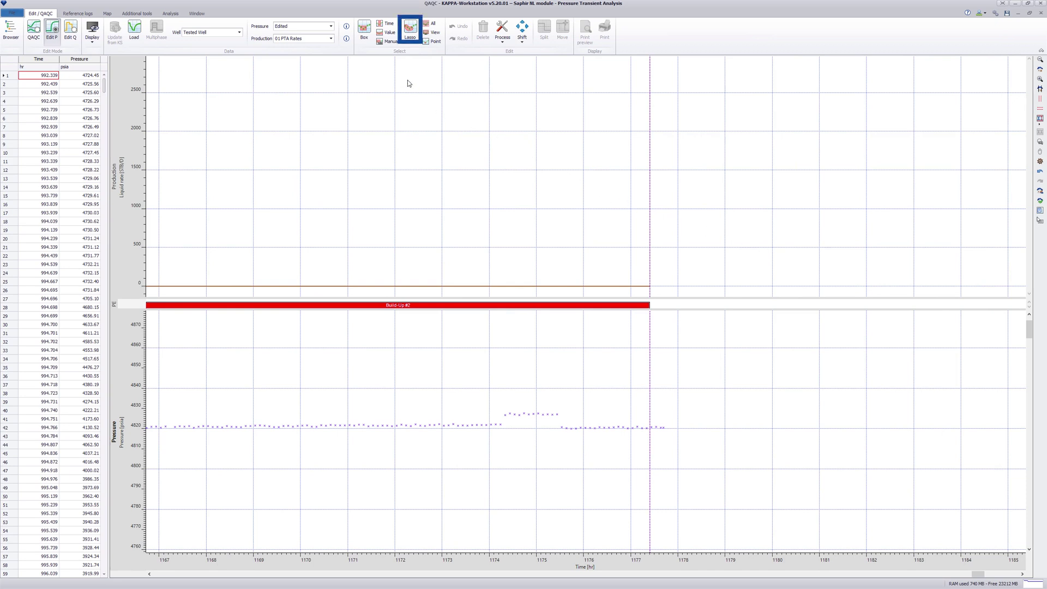
{"action": "left_click", "coordinate": [410, 42]}
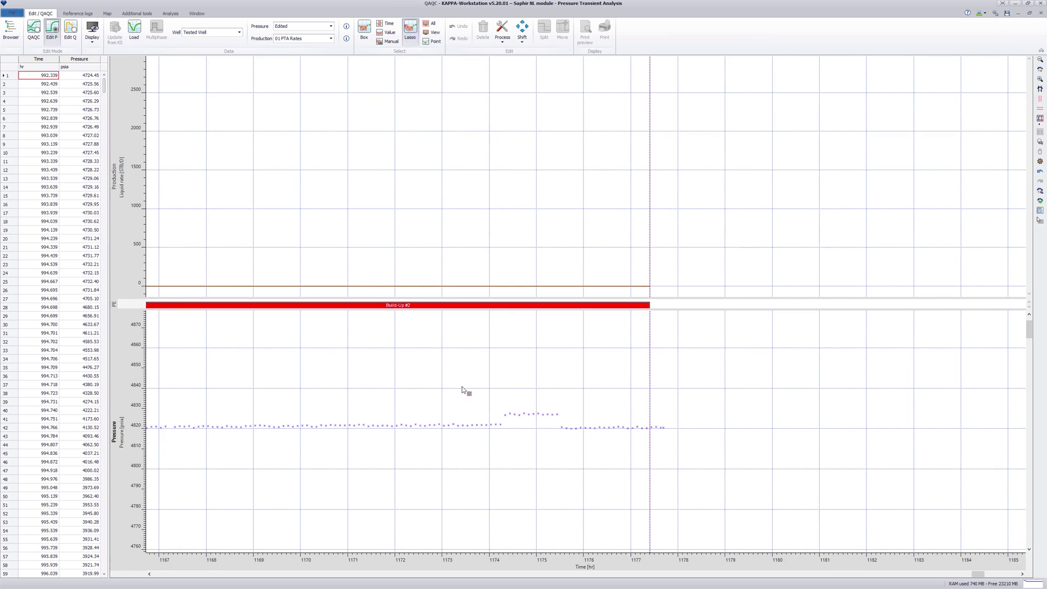
{"action": "mouse_move", "coordinate": [496, 406]}
{"action": "left_mouse_down"}
{"action": "mouse_move", "coordinate": [561, 428]}
{"action": "mouse_move", "coordinate": [505, 420]}
{"action": "mouse_move", "coordinate": [496, 405]}
{"action": "left_mouse_up"}
{"action": "left_click", "coordinate": [483, 30]}
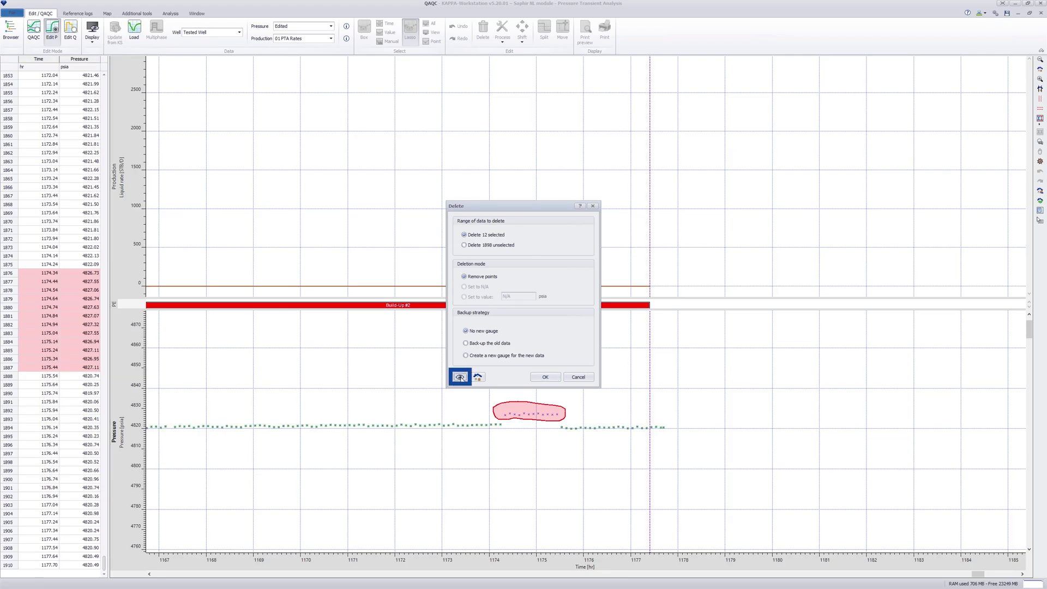
{"action": "left_click", "coordinate": [539, 377]}
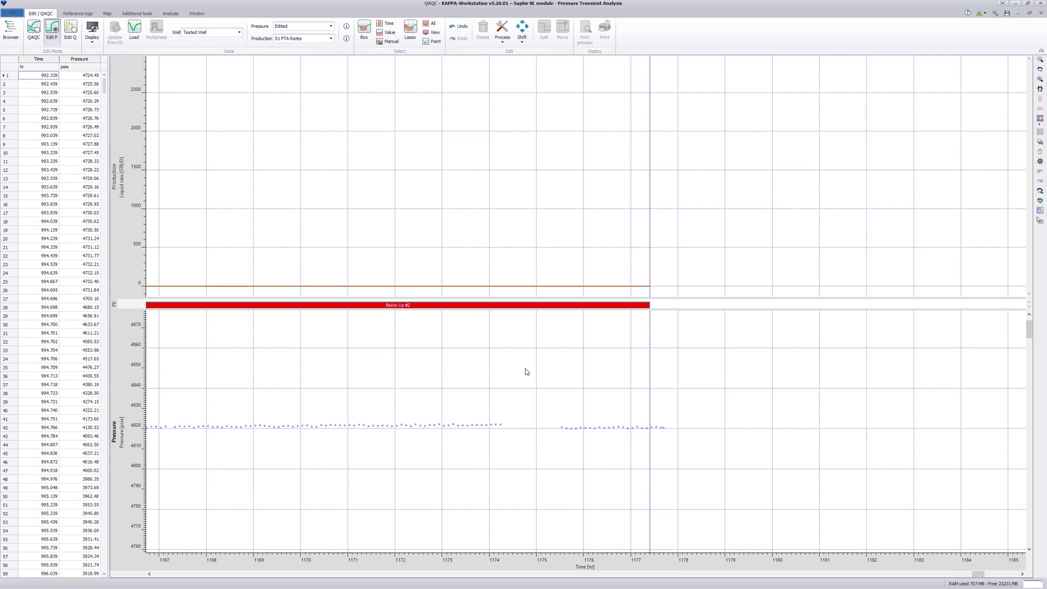
{"action": "key", "text": "F1"}
In rate editing, show the full 0–1200 hr history and time-select the production period's rates
{"action": "left_click", "coordinate": [74, 33]}
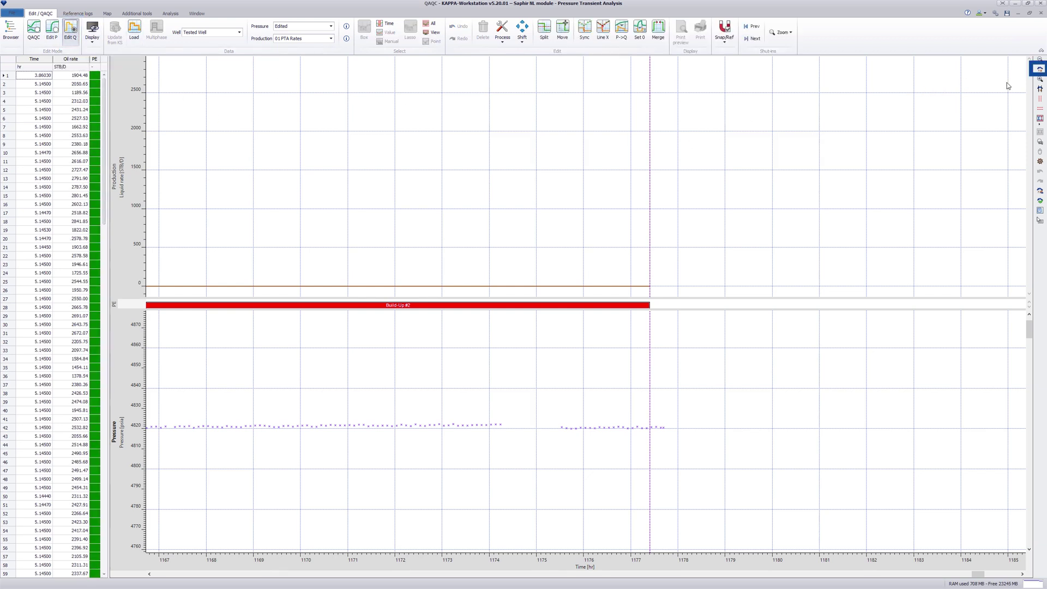
{"action": "left_click", "coordinate": [1040, 69]}
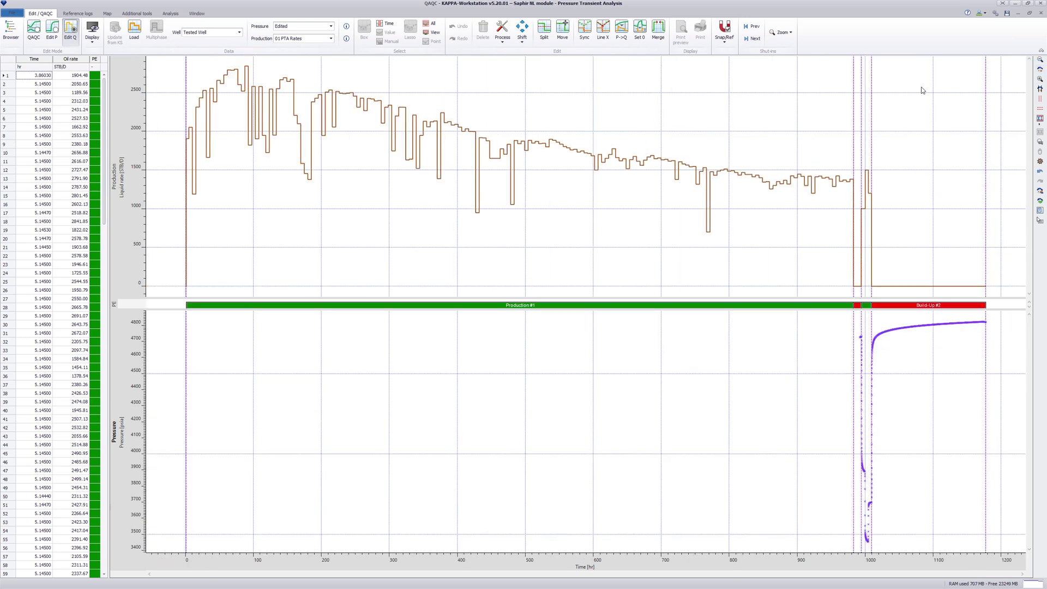
{"action": "left_click", "coordinate": [384, 24]}
{"action": "left_click_drag", "start_coordinate": [187, 72], "coordinate": [854, 186]}
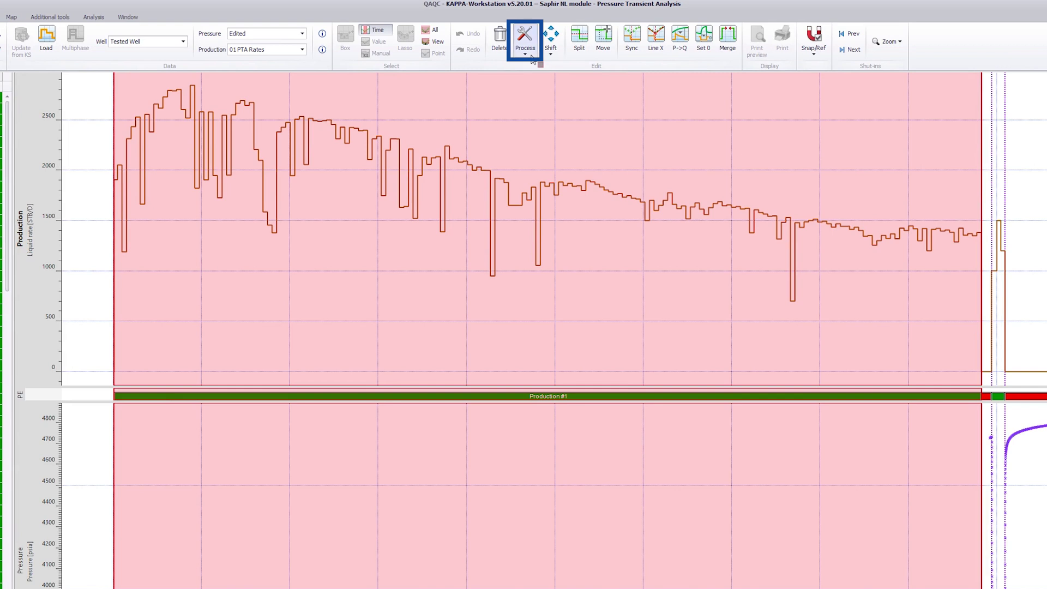
Simplify the selected rates with a 10% Δq tolerance into a new gauge named Simplified
{"action": "left_click", "coordinate": [527, 50]}
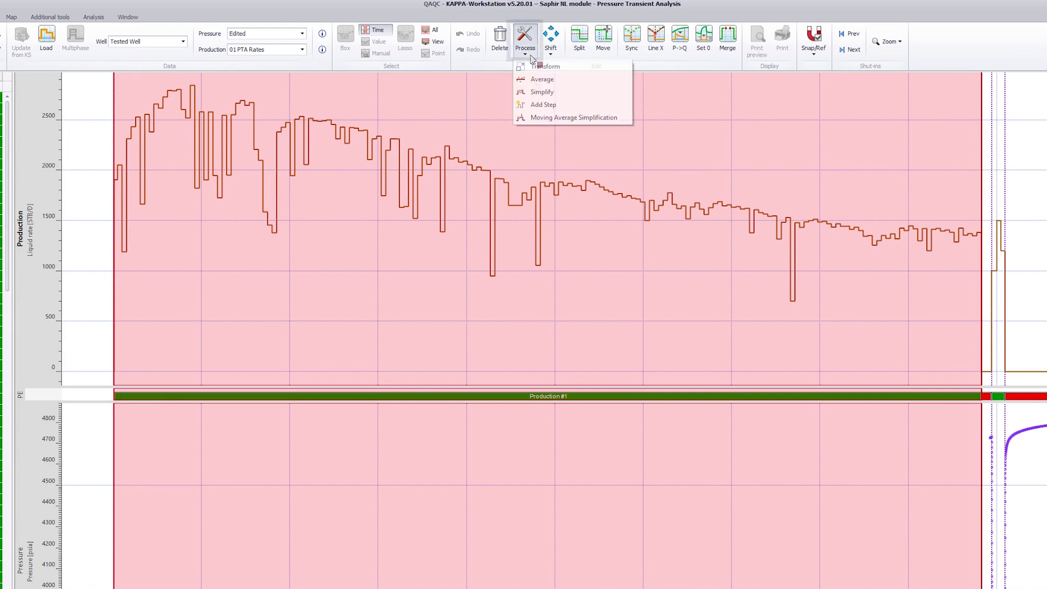
{"action": "left_click", "coordinate": [566, 94]}
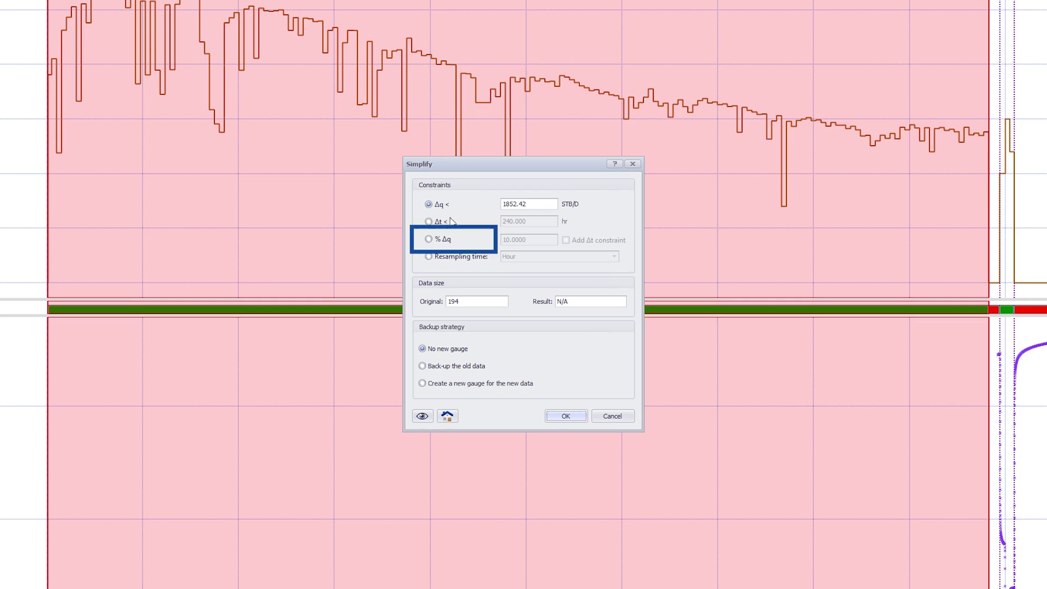
{"action": "left_click", "coordinate": [430, 240]}
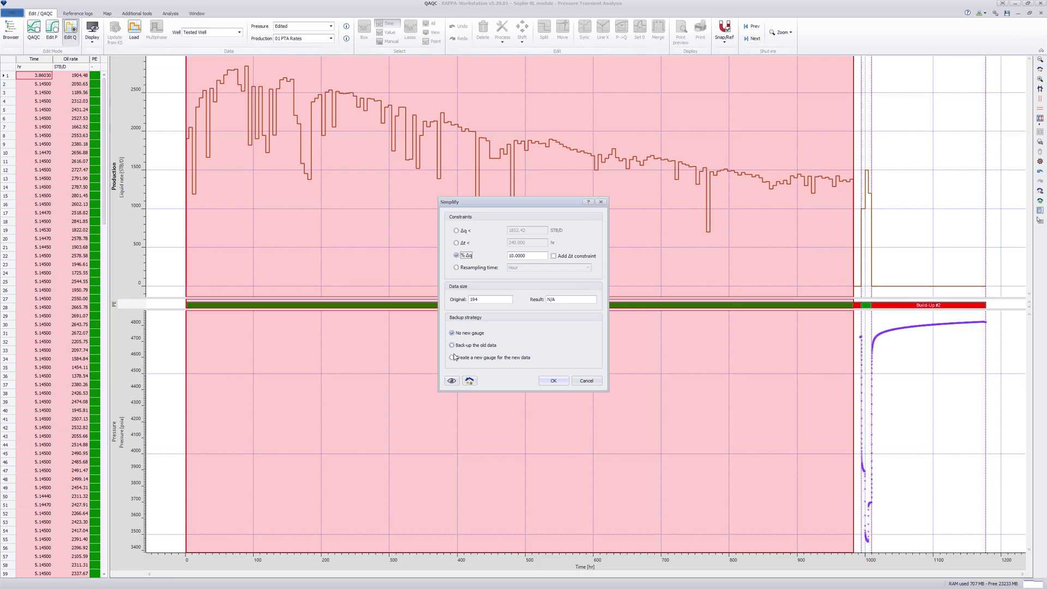
{"action": "left_click", "coordinate": [427, 420]}
{"action": "left_click", "coordinate": [455, 383]}
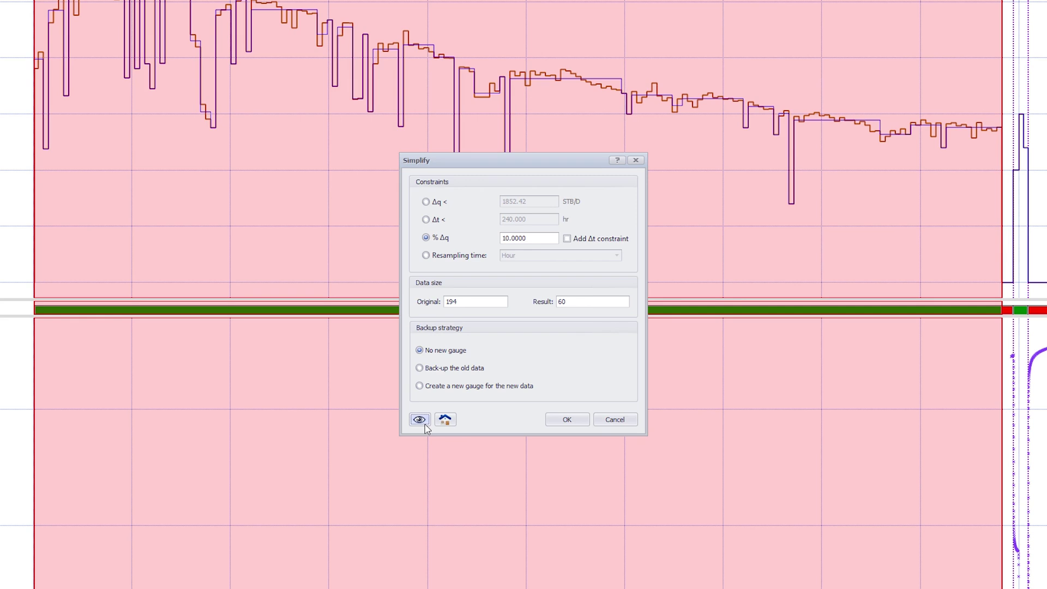
{"action": "left_click", "coordinate": [421, 386]}
{"action": "left_click", "coordinate": [581, 421]}
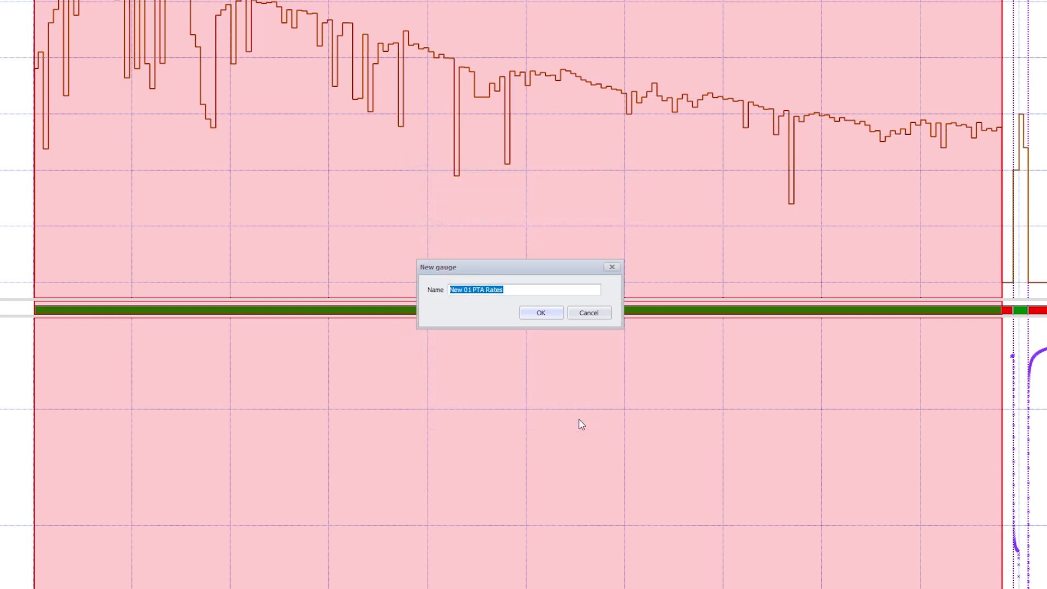
{"action": "type", "text": "Simplified"}
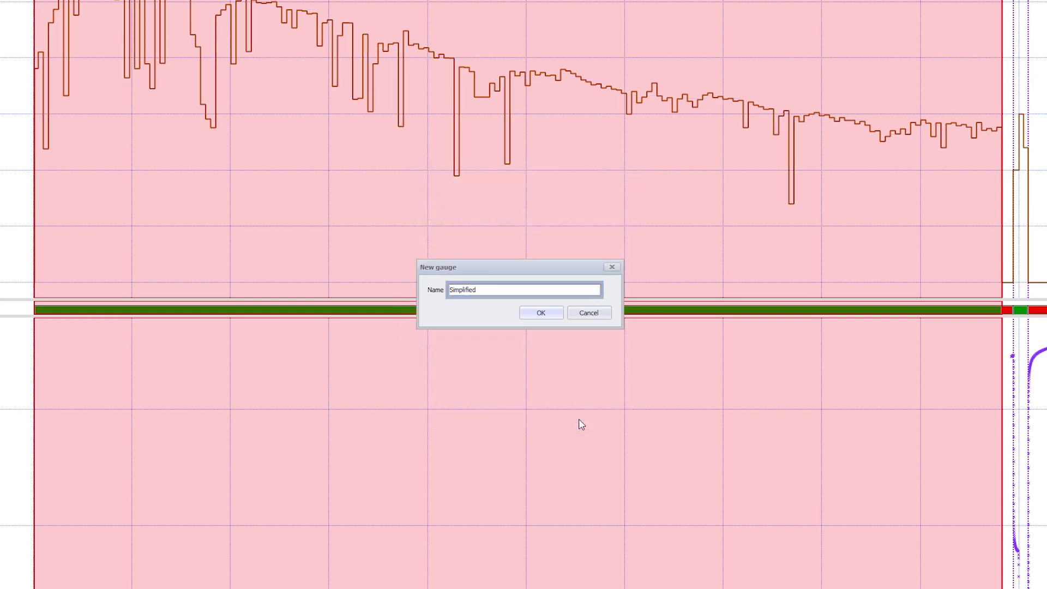
Create the Simplified gauge and hide it from the production plot
{"action": "left_click", "coordinate": [554, 318]}
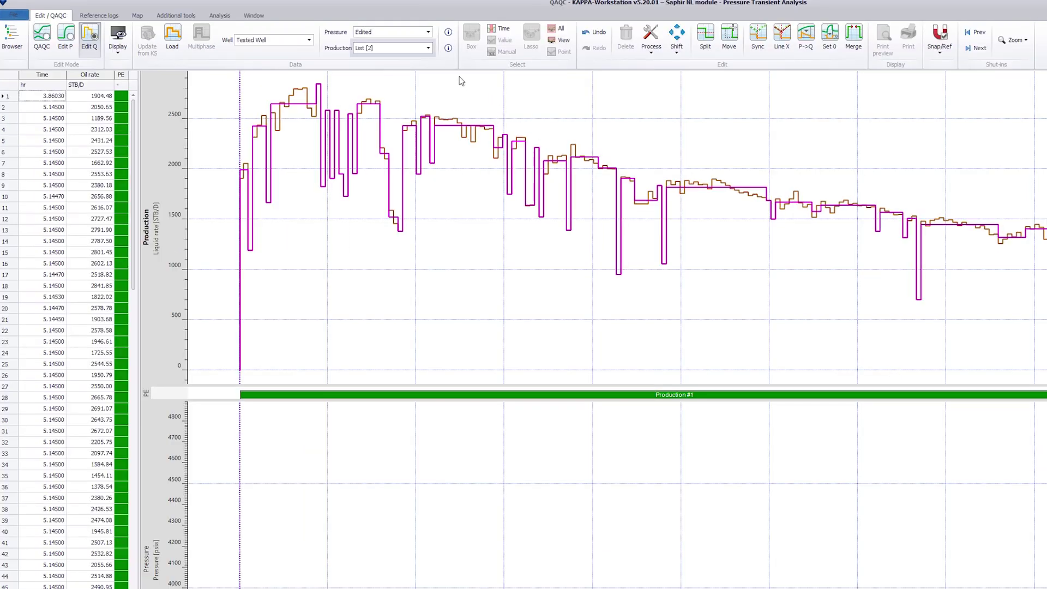
{"action": "left_click", "coordinate": [429, 48]}
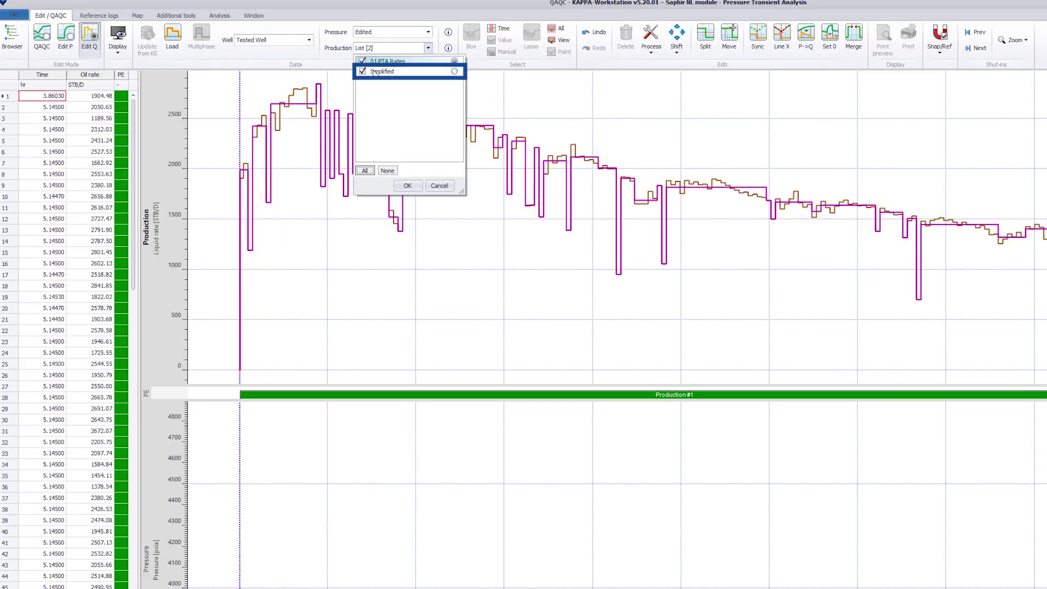
{"action": "left_click", "coordinate": [410, 185]}
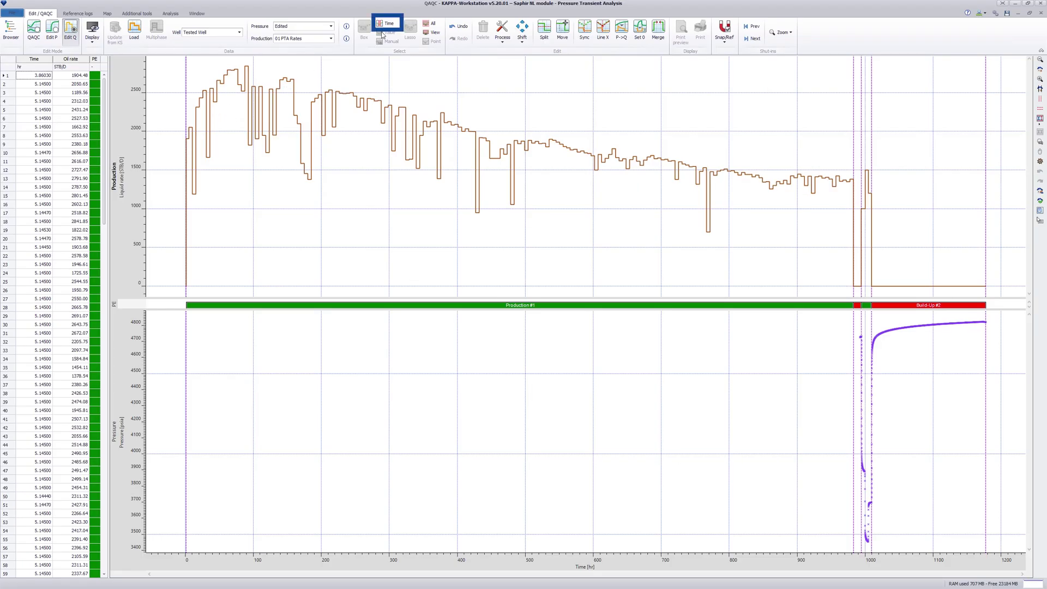
Average the 0–980 hr rates into a new gauge named Average
{"action": "left_click", "coordinate": [386, 24]}
{"action": "left_click_drag", "start_coordinate": [187, 74], "coordinate": [782, 171]}
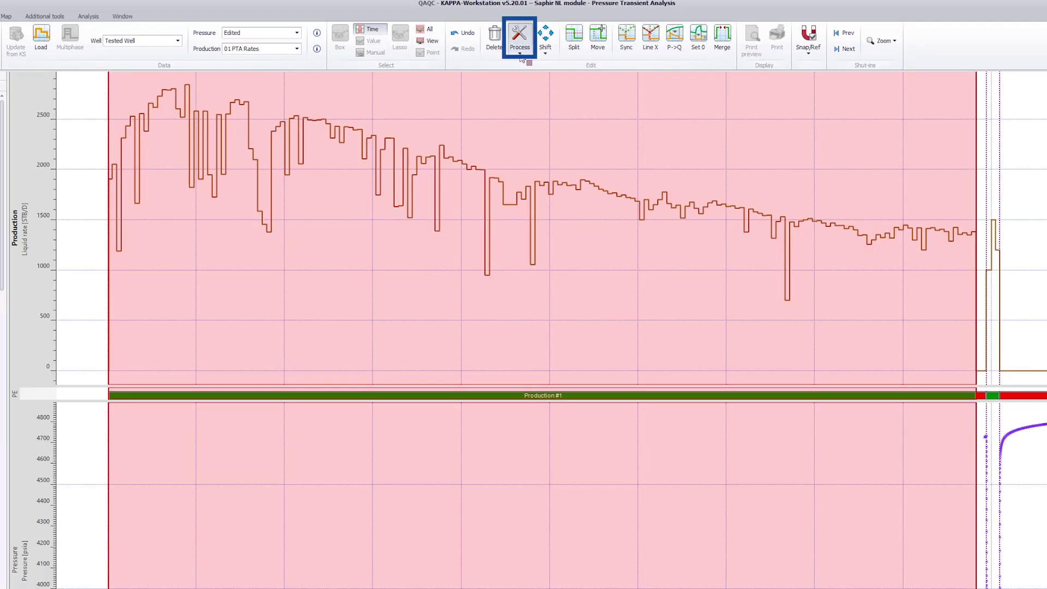
{"action": "left_click", "coordinate": [503, 43]}
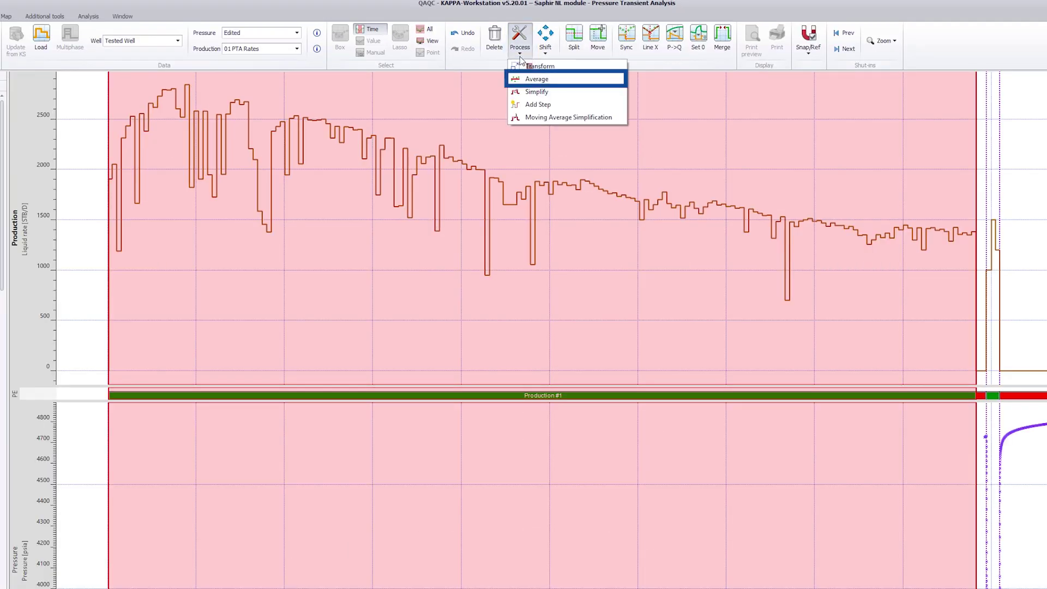
{"action": "left_click", "coordinate": [527, 80]}
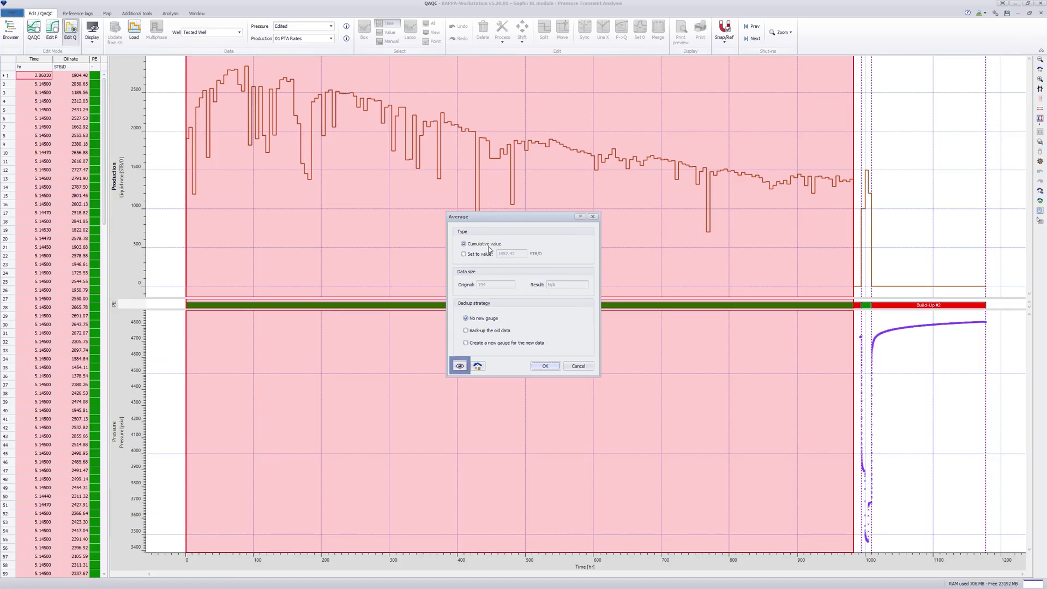
{"action": "left_click", "coordinate": [466, 342]}
{"action": "left_click", "coordinate": [462, 367]}
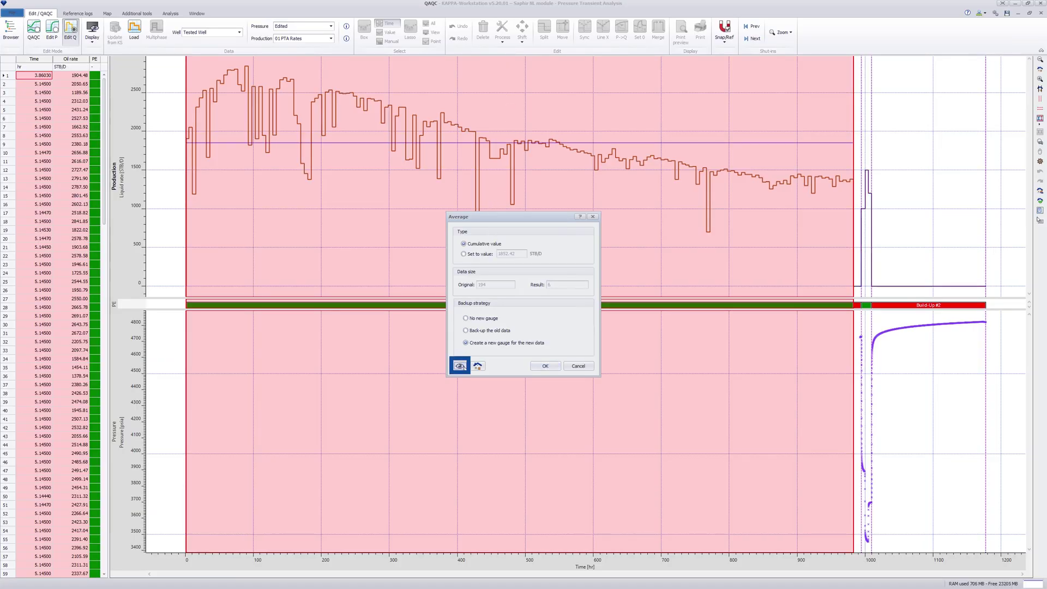
{"action": "left_click", "coordinate": [546, 366]}
{"action": "type", "text": "Average"}
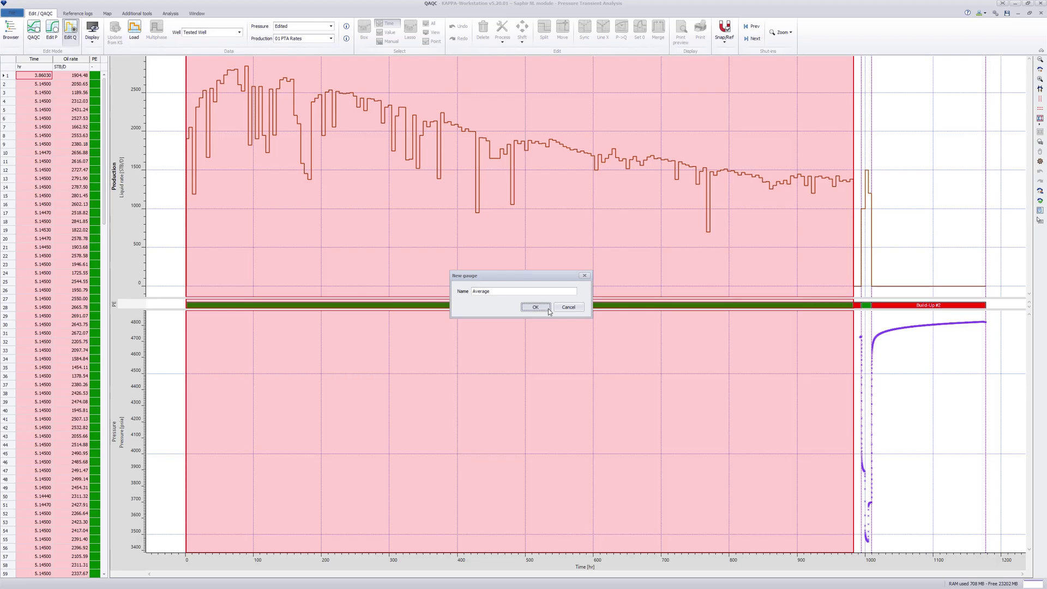
{"action": "left_click", "coordinate": [540, 313]}
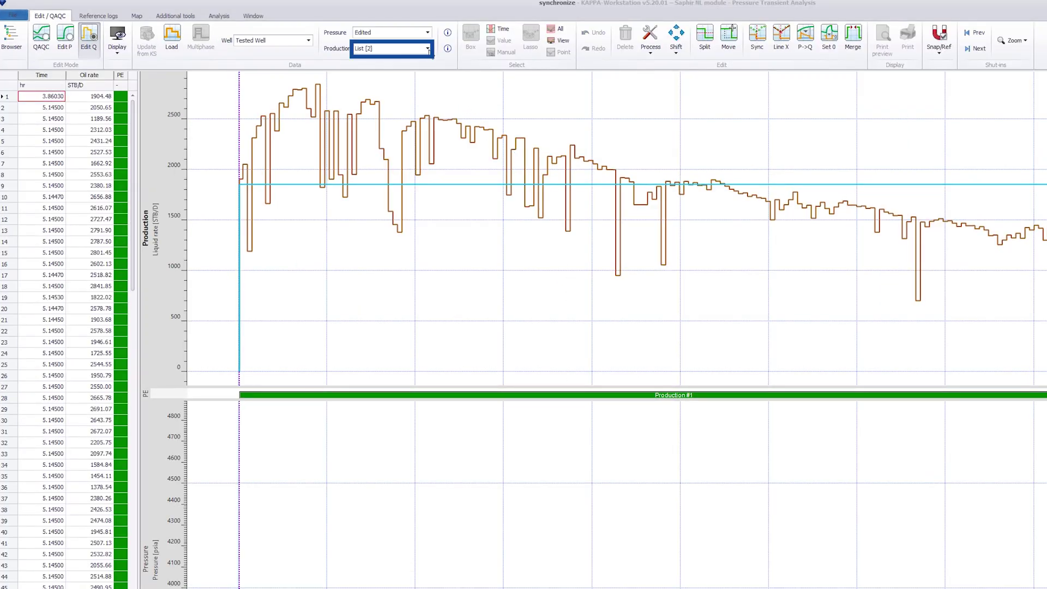
Hide the Average gauge so only 01 PTA Rates is plotted, briefly checking the snapping options
{"action": "left_click", "coordinate": [429, 50]}
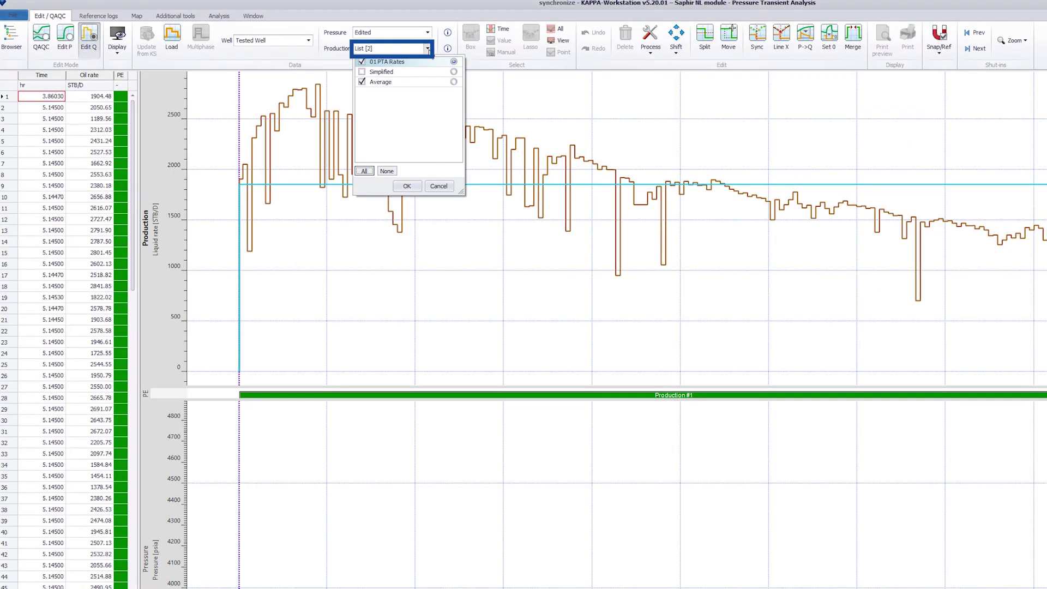
{"action": "left_click", "coordinate": [368, 83]}
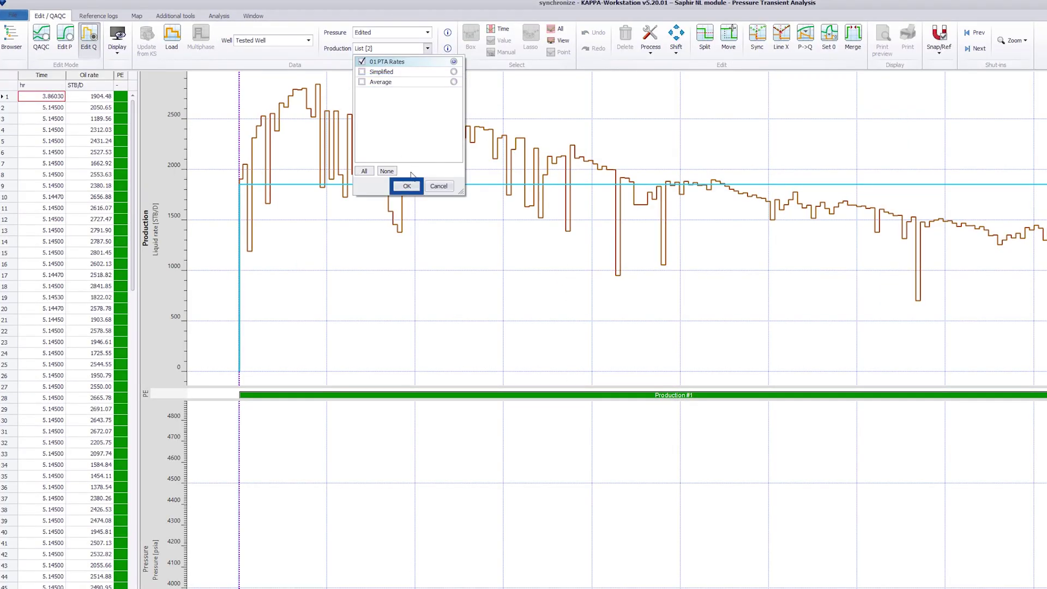
{"action": "left_click", "coordinate": [407, 186]}
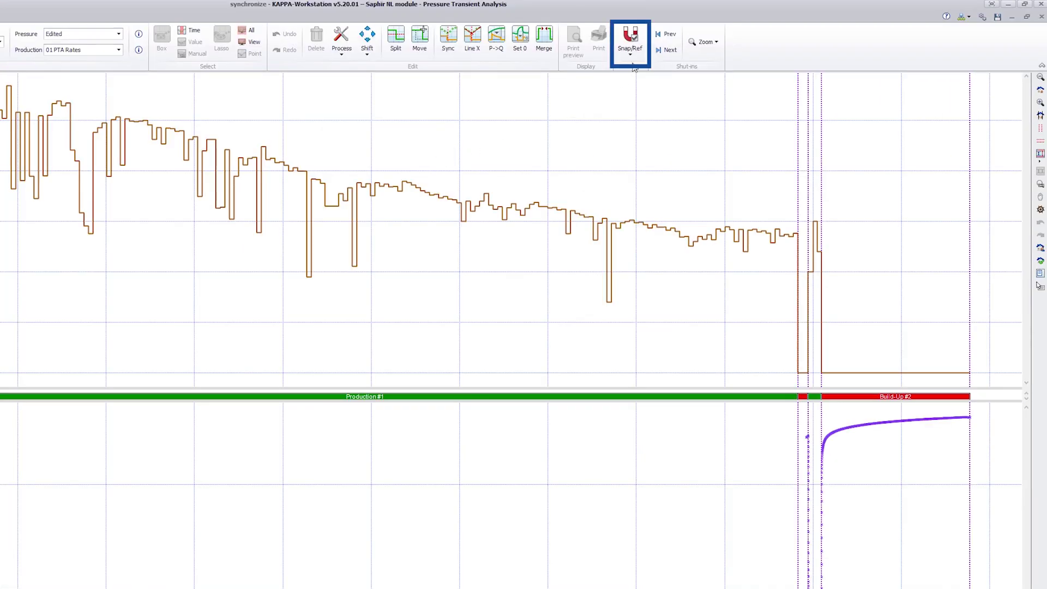
{"action": "left_click", "coordinate": [630, 55]}
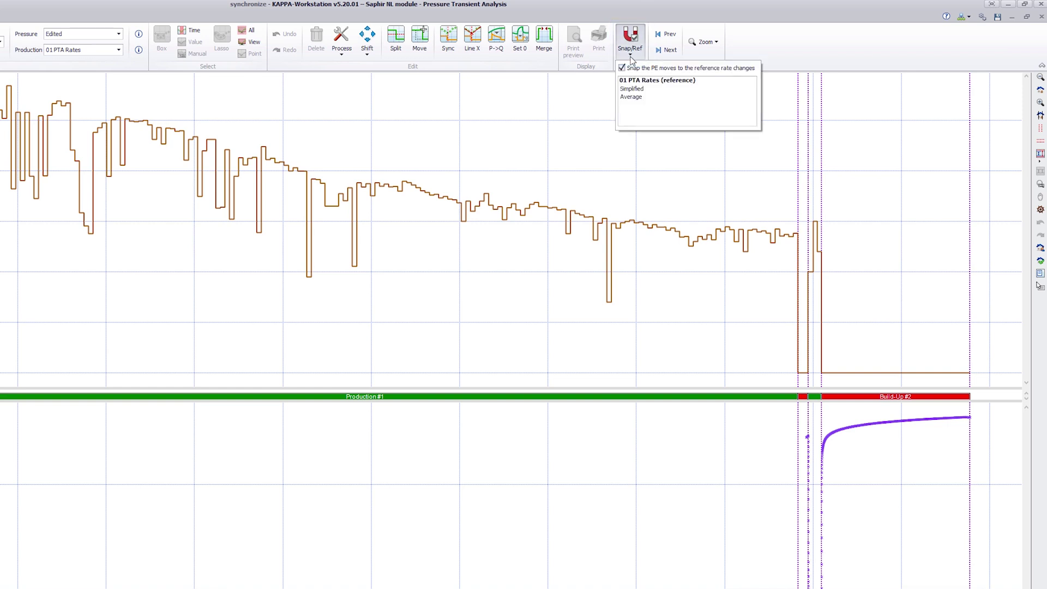
{"action": "left_click", "coordinate": [631, 54]}
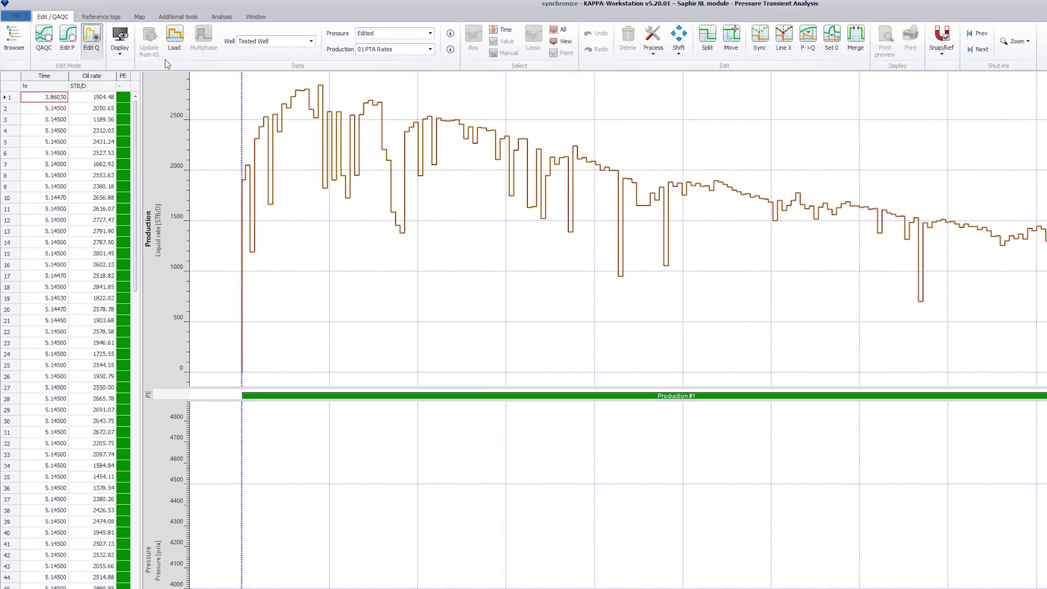
Show rate lines and zoom horizontally to about 992–995.5 hr at the Build-Up #1/Production #2 transition
{"action": "left_click", "coordinate": [125, 56]}
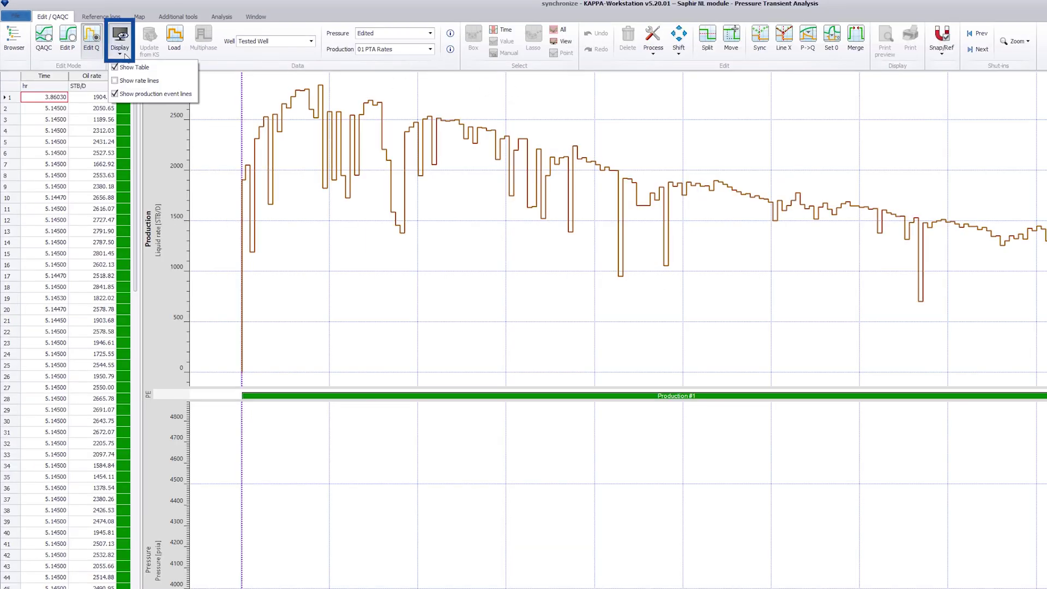
{"action": "left_click", "coordinate": [127, 81]}
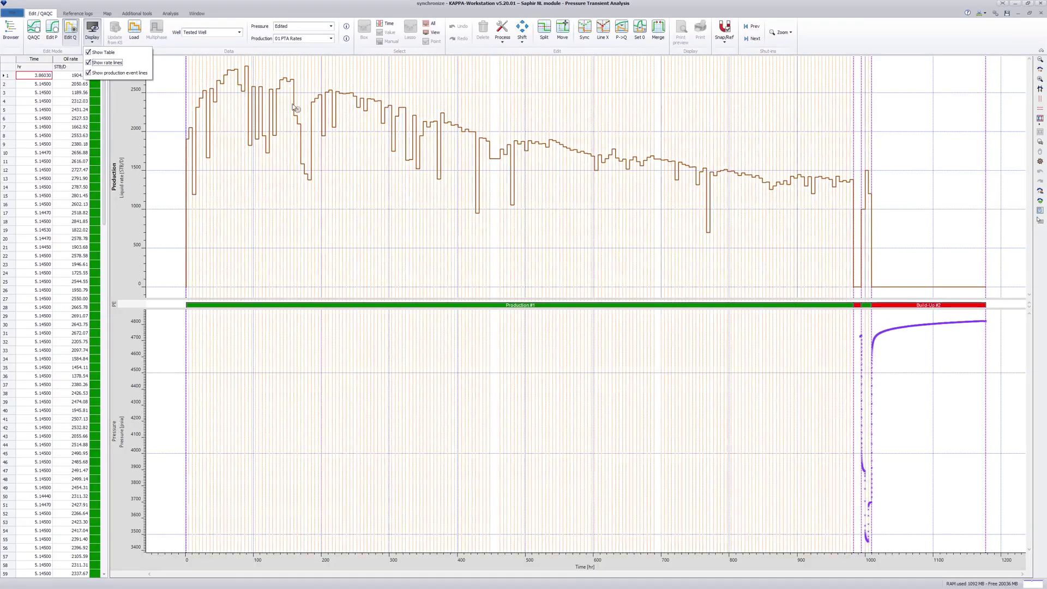
{"action": "right_click", "coordinate": [822, 158]}
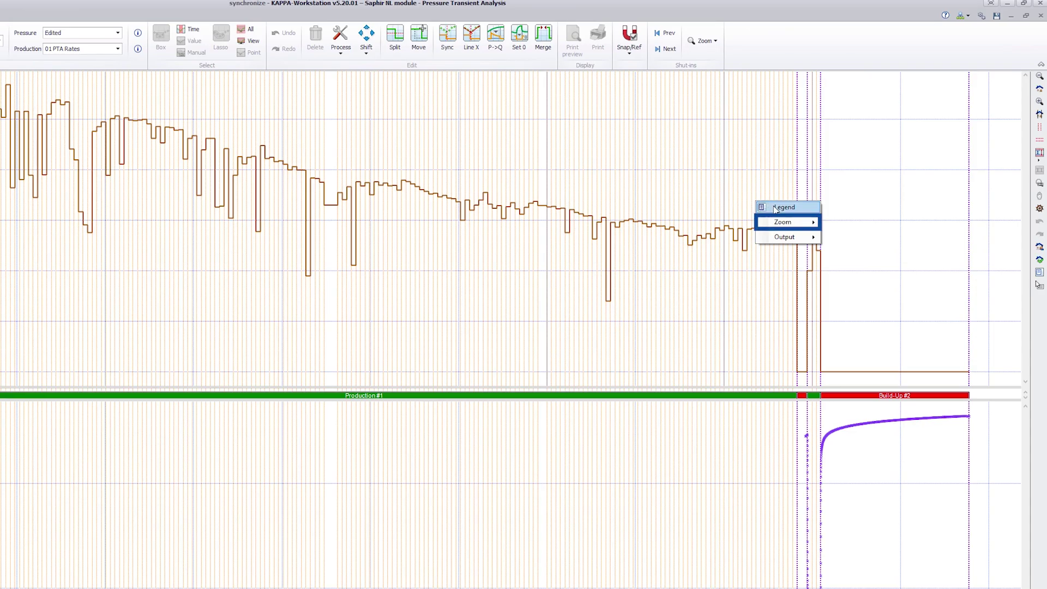
{"action": "left_click", "coordinate": [785, 223]}
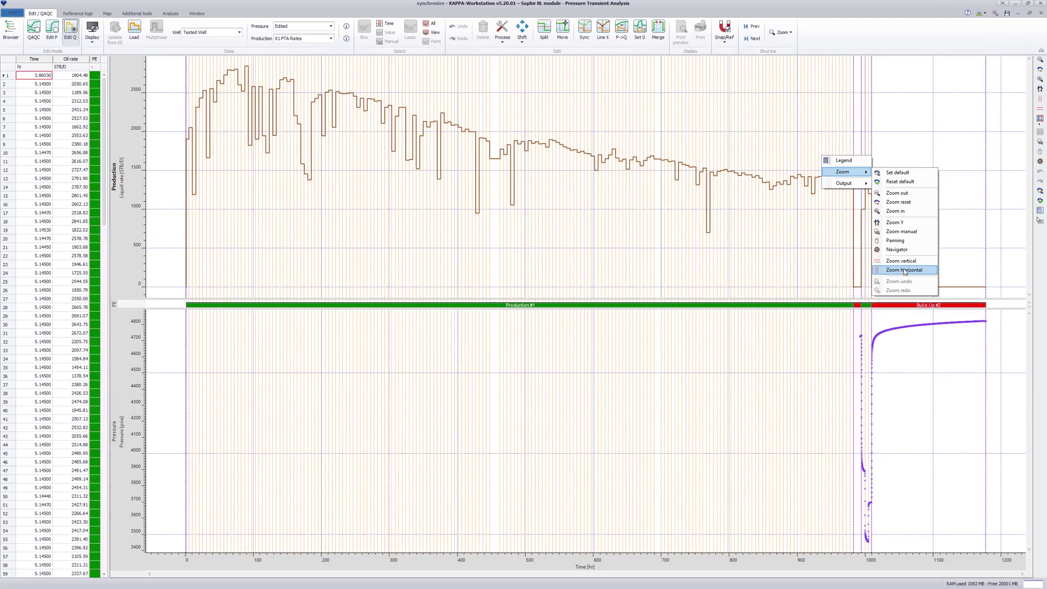
{"action": "left_click", "coordinate": [864, 350]}
{"action": "left_click_drag", "start_coordinate": [894, 271], "coordinate": [840, 272]}
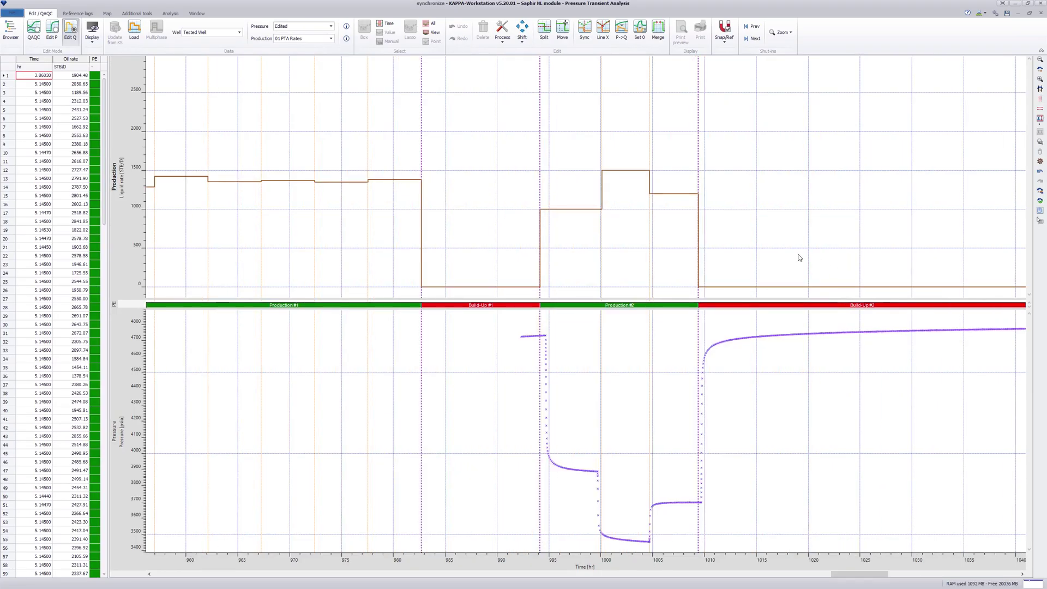
{"action": "right_click", "coordinate": [513, 182]}
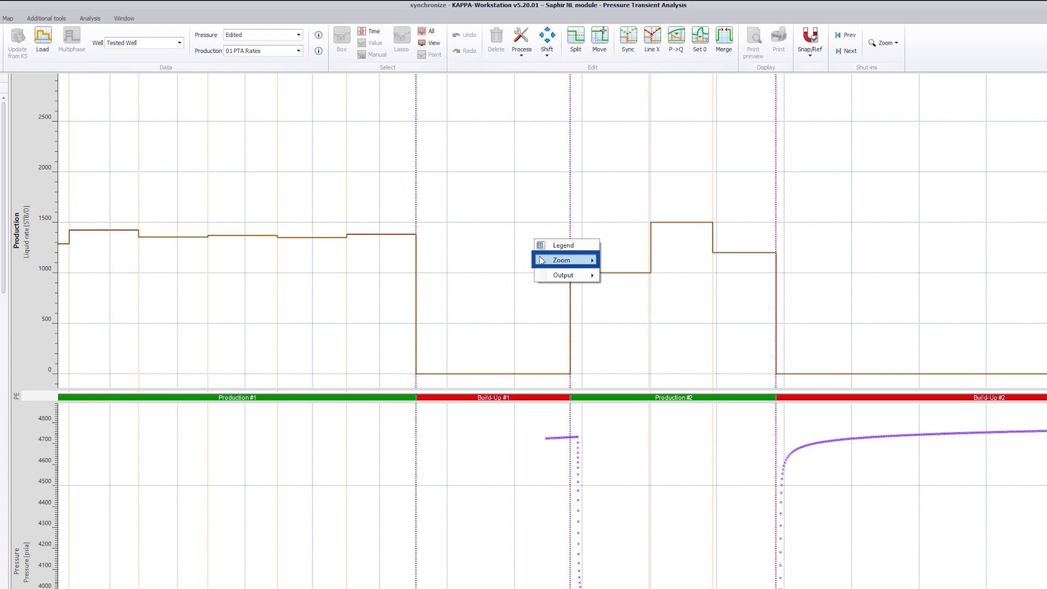
{"action": "mouse_move", "coordinate": [542, 261]}
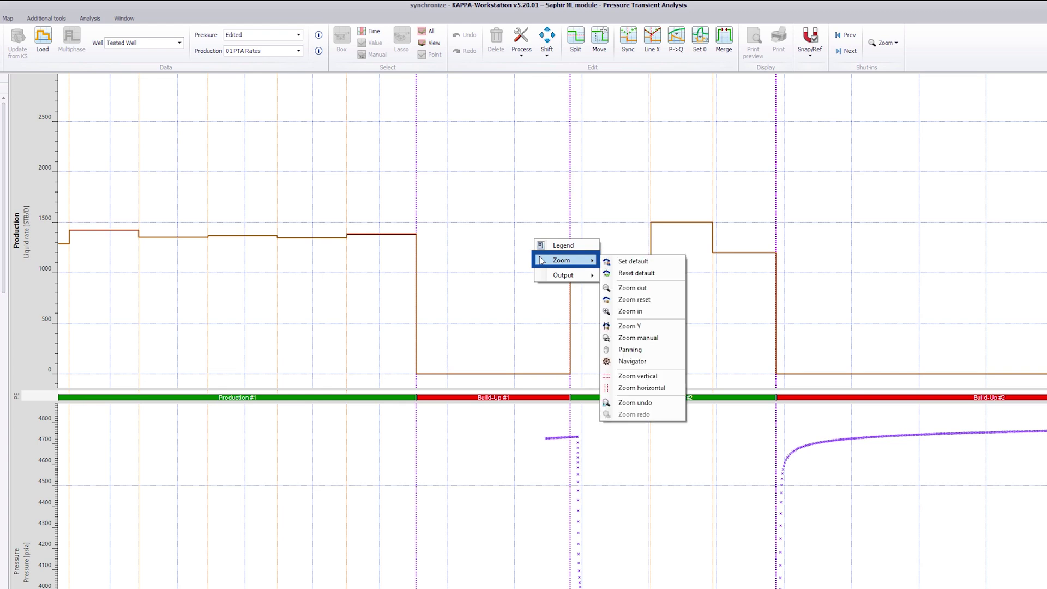
{"action": "left_click", "coordinate": [655, 387]}
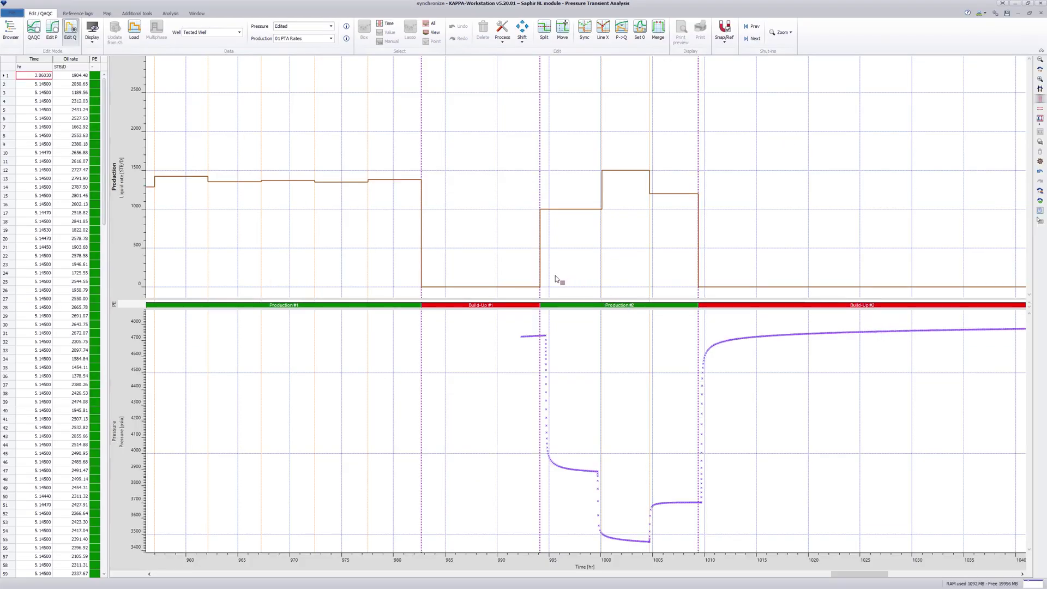
{"action": "left_click_drag", "start_coordinate": [556, 275], "coordinate": [517, 272]}
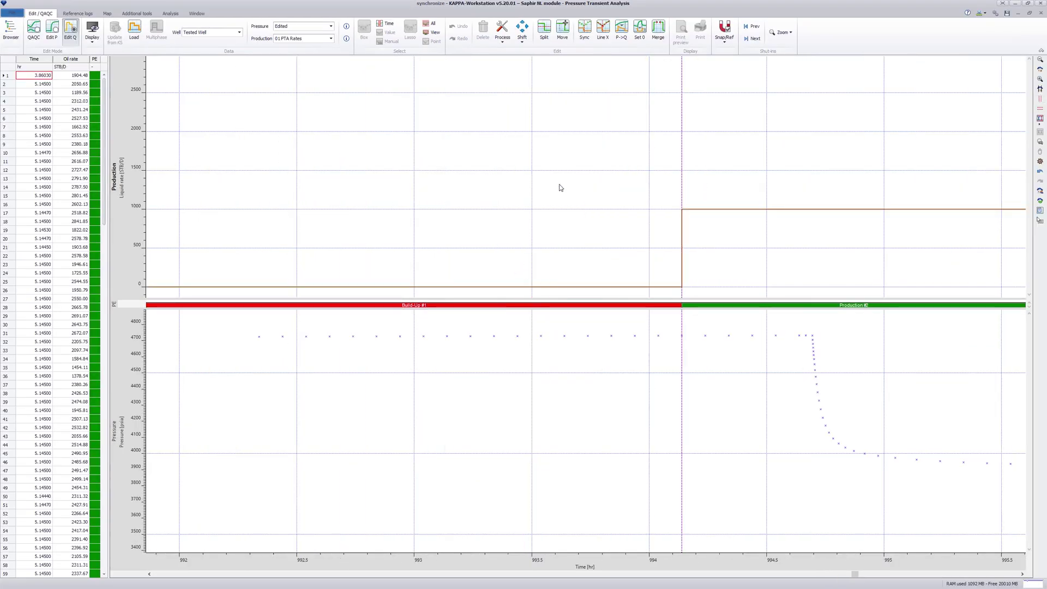
Snap the Production #2 rate step onto the pressure drawdown onset near 994.6 hr
{"action": "left_click", "coordinate": [563, 28]}
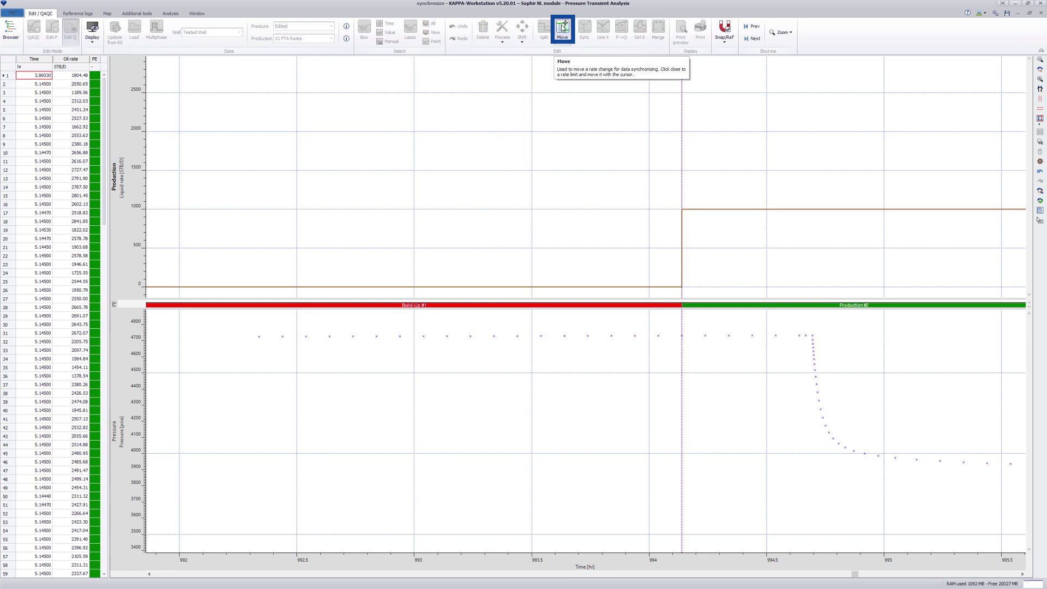
{"action": "left_click_drag", "start_coordinate": [679, 120], "coordinate": [735, 147]}
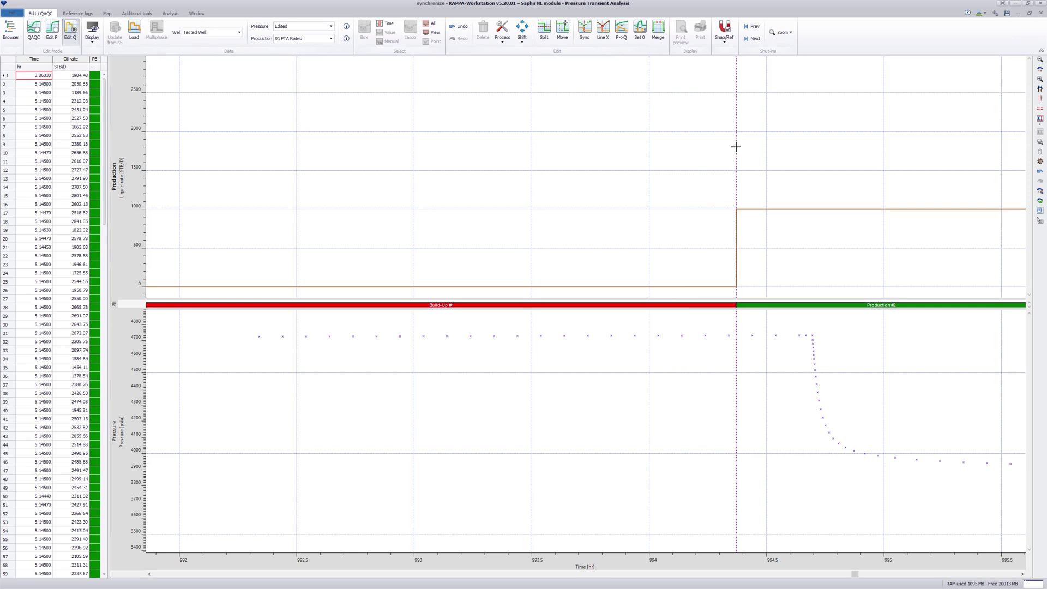
{"action": "left_click", "coordinate": [587, 32]}
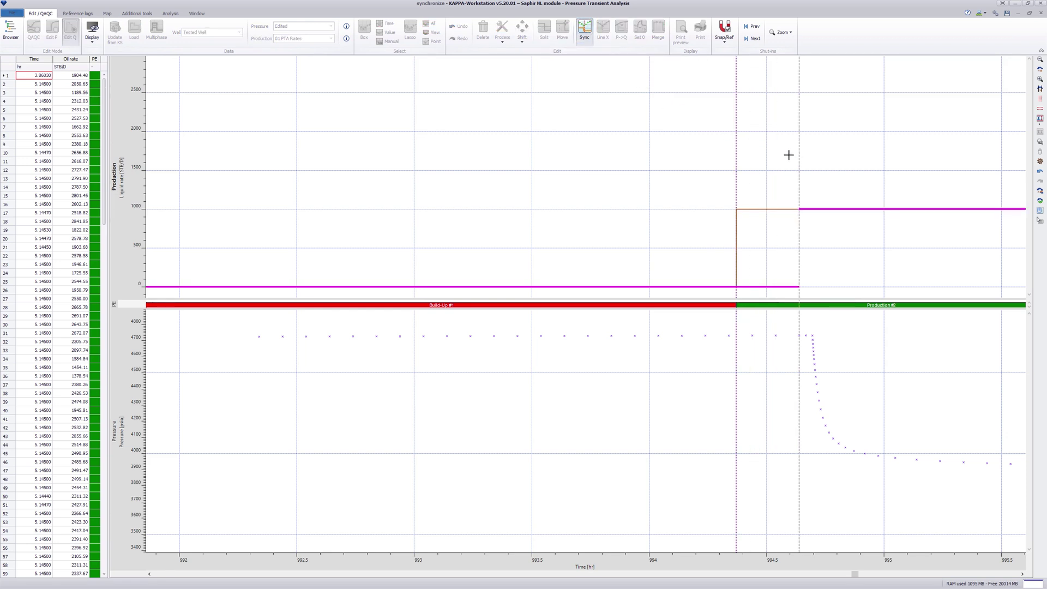
{"action": "left_click", "coordinate": [811, 164]}
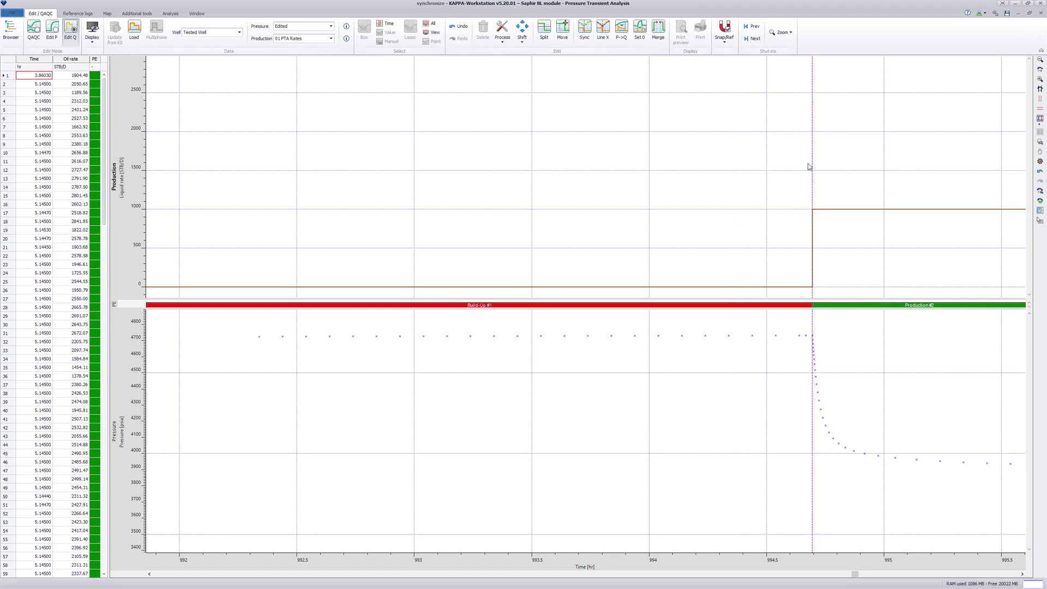
Synchronize the rate increase within Production #2 with the sharp pressure drop near 999.6 hr
{"action": "right_click", "coordinate": [800, 157]}
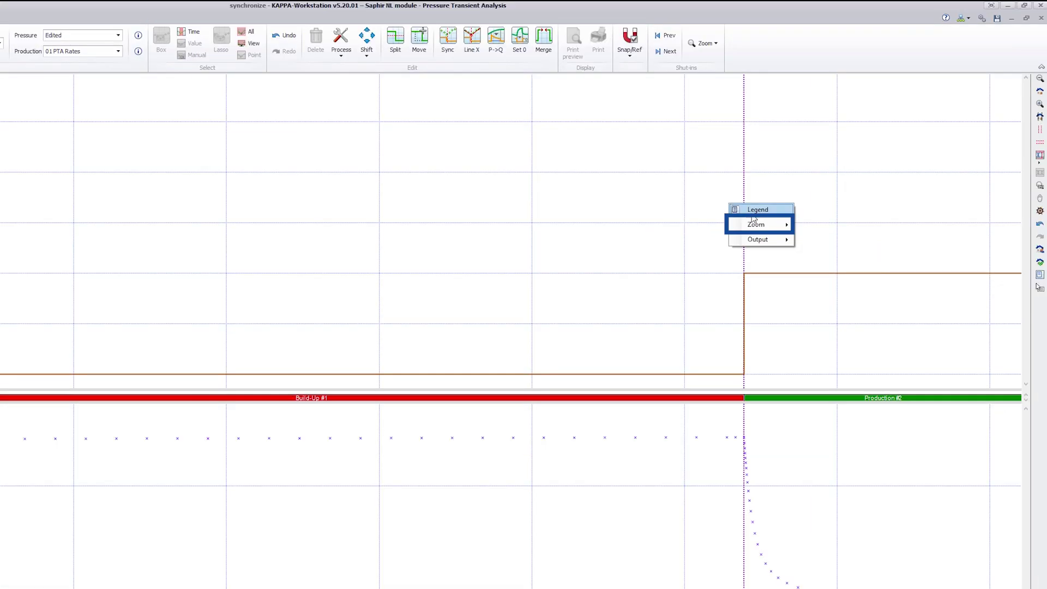
{"action": "mouse_move", "coordinate": [765, 224]}
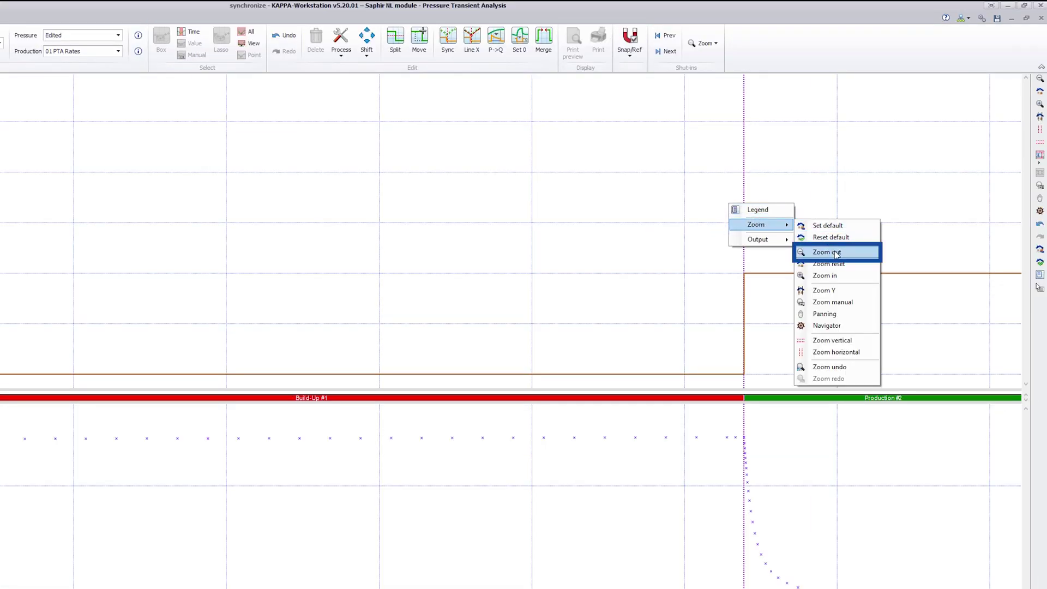
{"action": "left_click", "coordinate": [828, 252]}
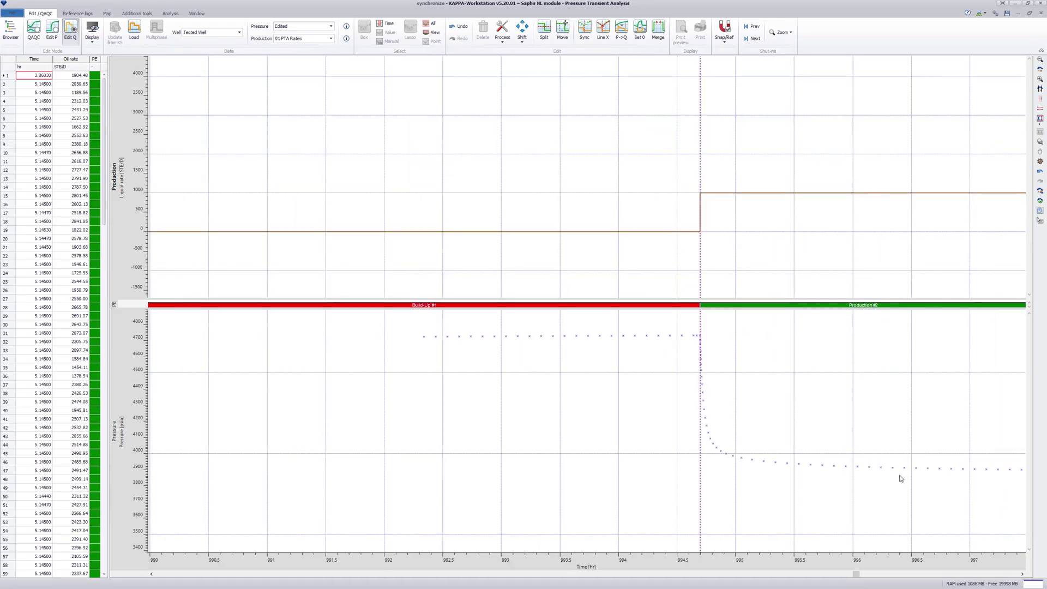
{"action": "left_click", "coordinate": [867, 574]}
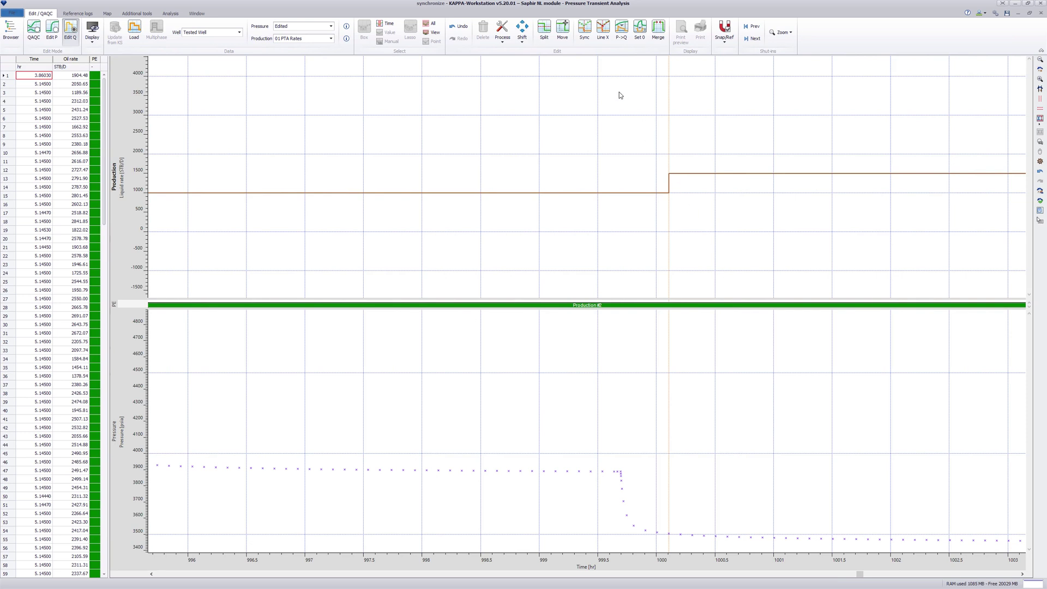
{"action": "left_click", "coordinate": [584, 30]}
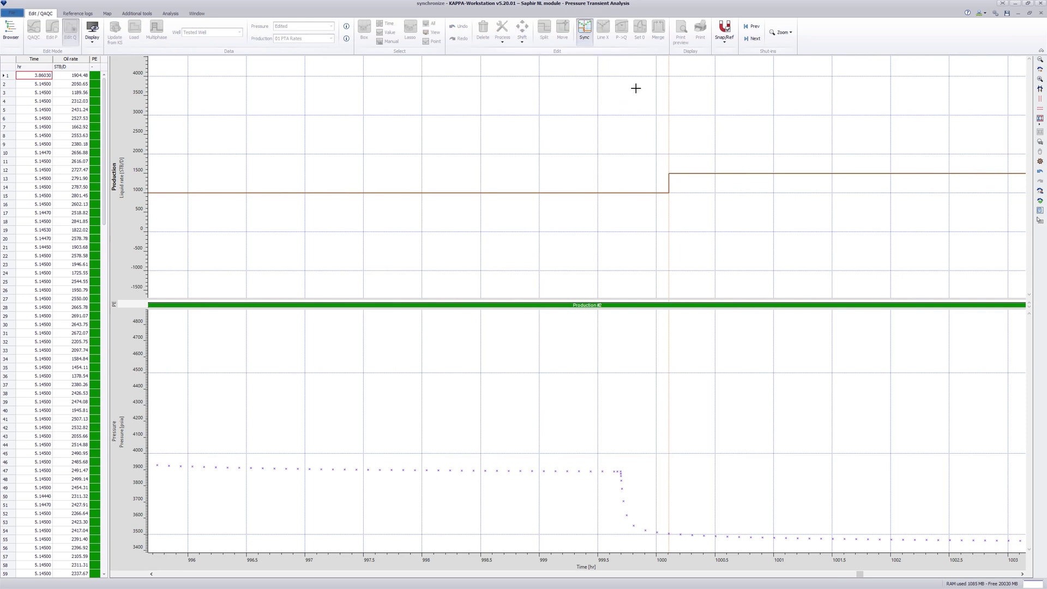
{"action": "left_click_drag", "start_coordinate": [666, 112], "coordinate": [620, 168]}
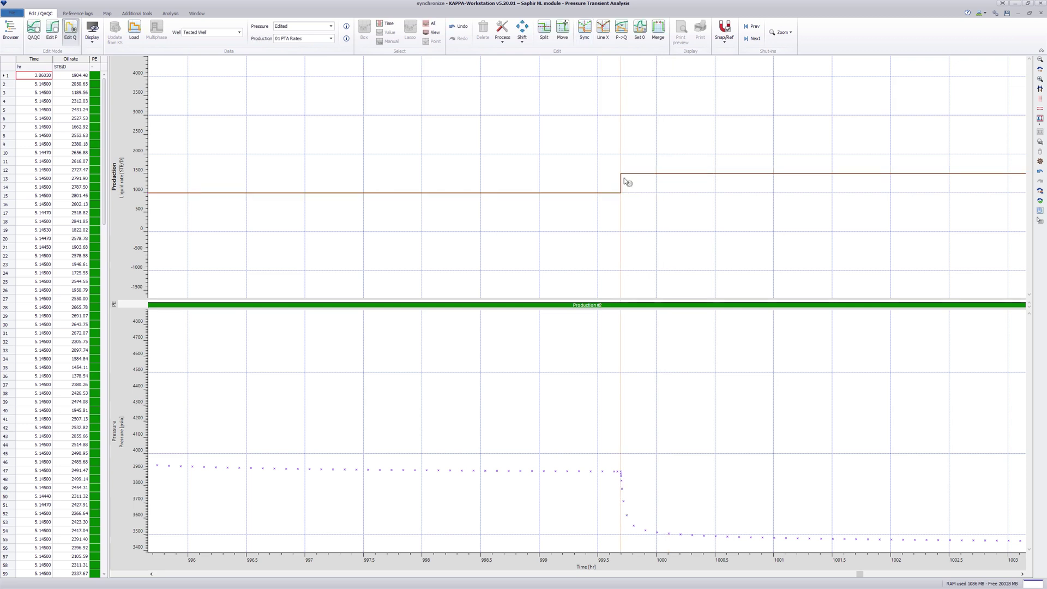
{"action": "left_click_drag", "start_coordinate": [860, 577], "coordinate": [869, 581]}
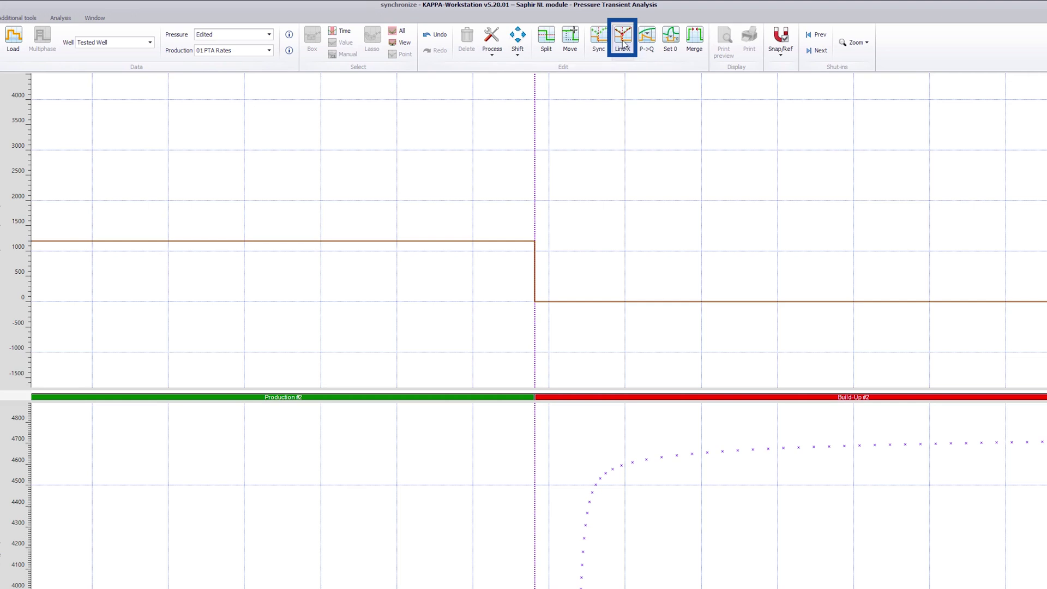
Fit regression lines through the flat pre-shut-in pressure and the steep Build-Up #2 pressure rise
{"action": "left_click", "coordinate": [604, 33]}
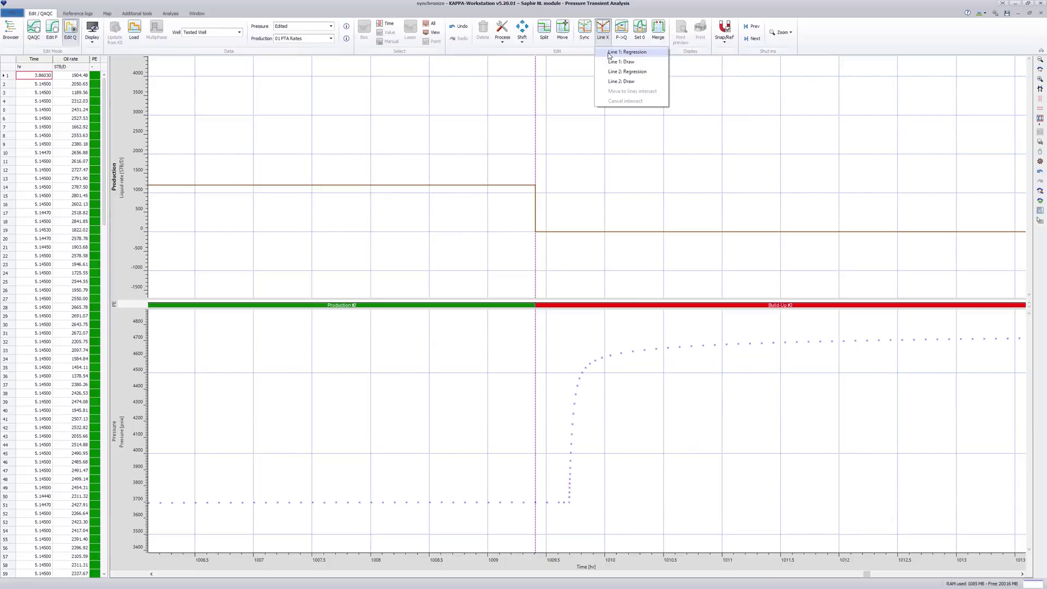
{"action": "left_click", "coordinate": [653, 68]}
{"action": "left_click_drag", "start_coordinate": [464, 392], "coordinate": [522, 475]}
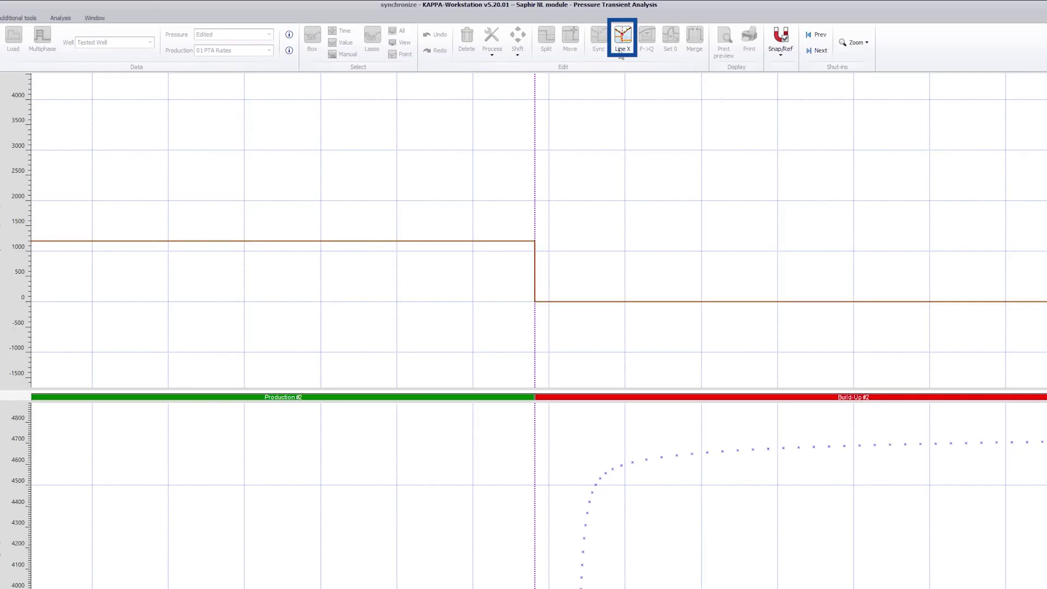
{"action": "left_click", "coordinate": [621, 54]}
{"action": "left_click", "coordinate": [633, 94]}
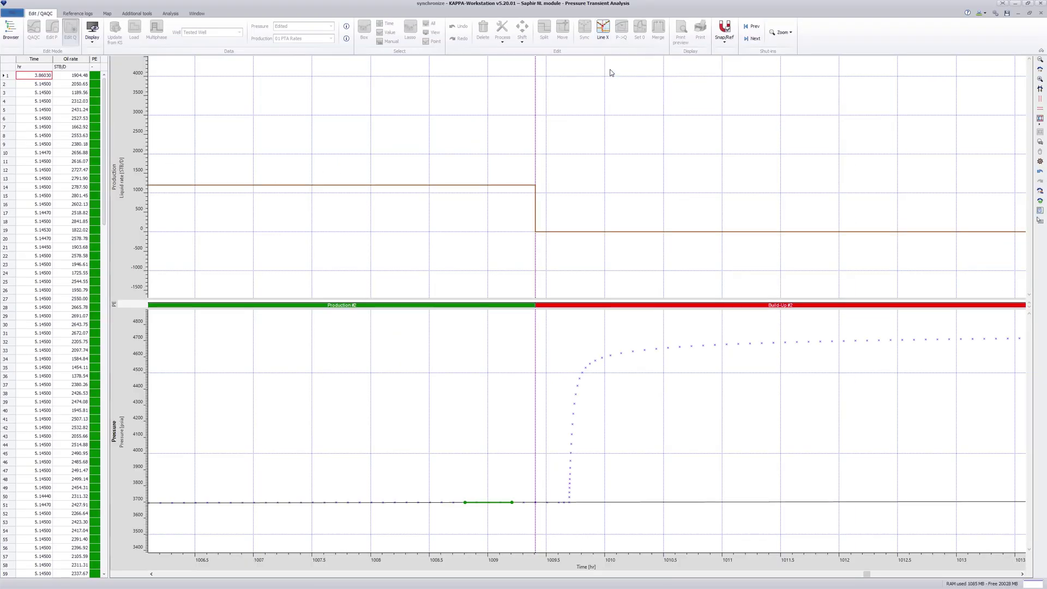
{"action": "left_click_drag", "start_coordinate": [571, 431], "coordinate": [573, 497]}
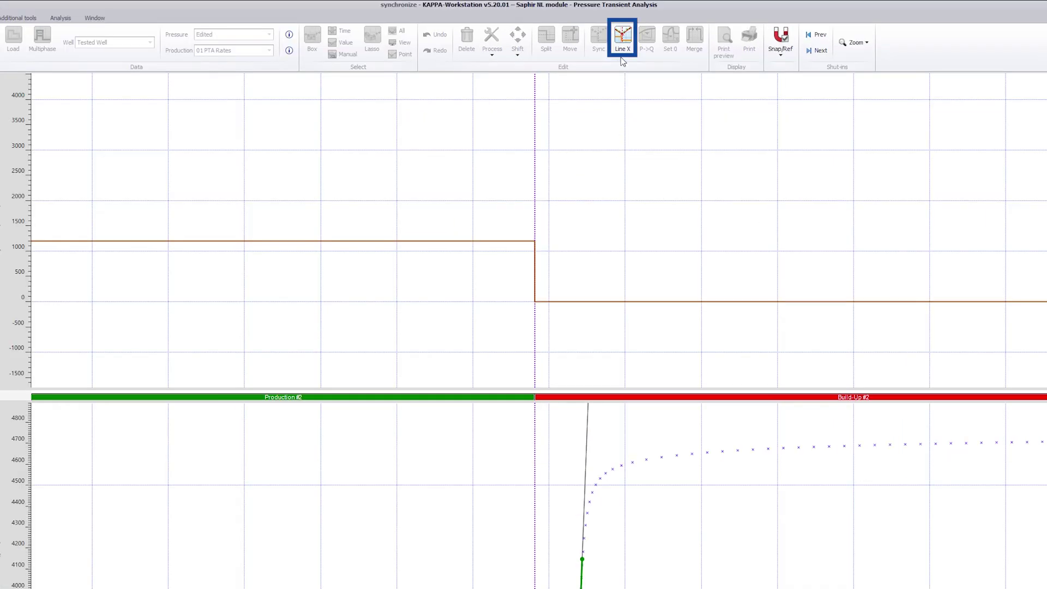
Move the shut-in rate step to the two lines' intersection near 1009.7 hr
{"action": "left_click", "coordinate": [622, 54]}
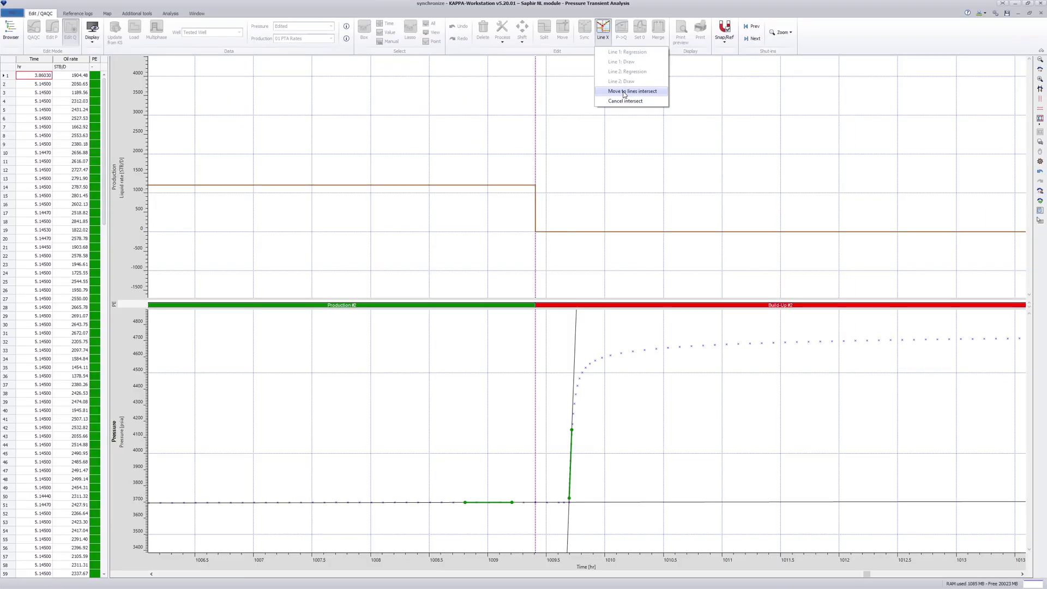
{"action": "left_click", "coordinate": [625, 93]}
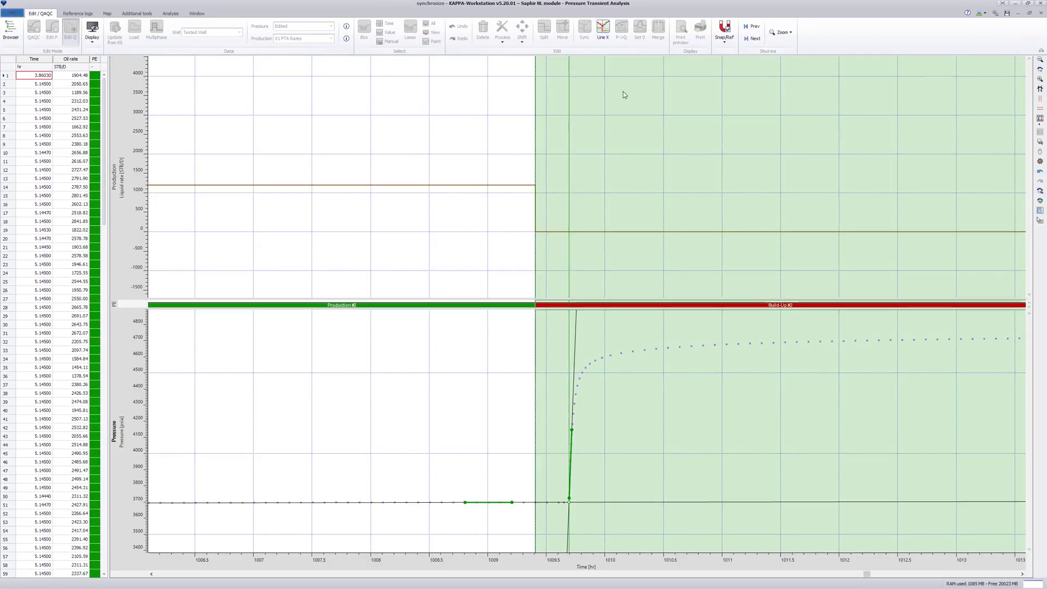
{"action": "left_click", "coordinate": [567, 185]}
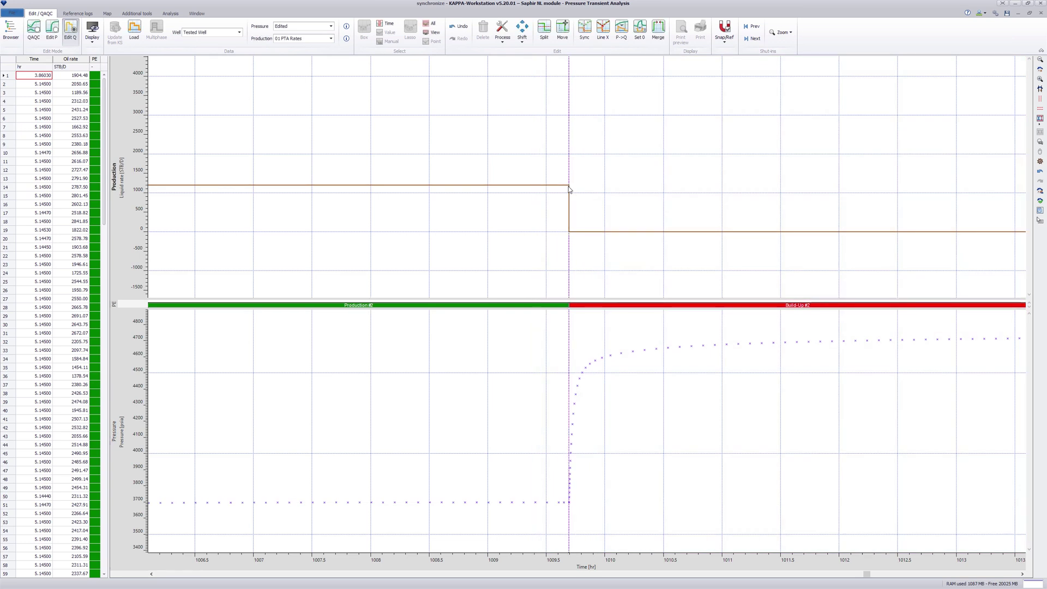